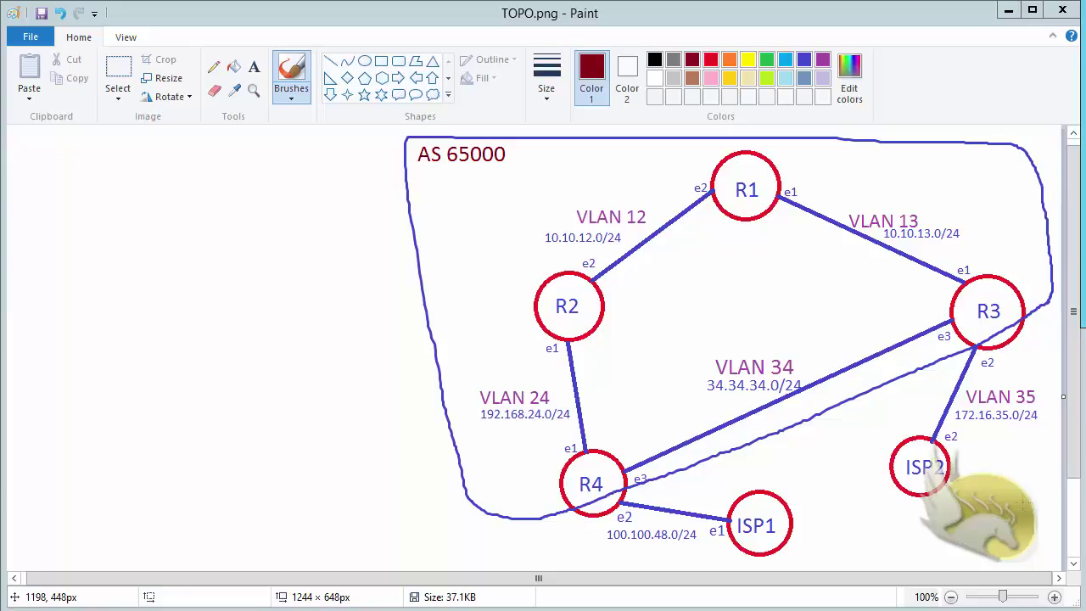
Step: Outline ISP2 and ISP1 in dark red and label ISP2 'AS 200'
mouse_move(1039, 515)
left_mouse_down()
mouse_move(919, 527)
mouse_move(848, 507)
mouse_move(826, 461)
mouse_move(848, 412)
mouse_move(944, 417)
mouse_move(1021, 446)
mouse_move(1049, 483)
mouse_move(1034, 515)
left_mouse_up()
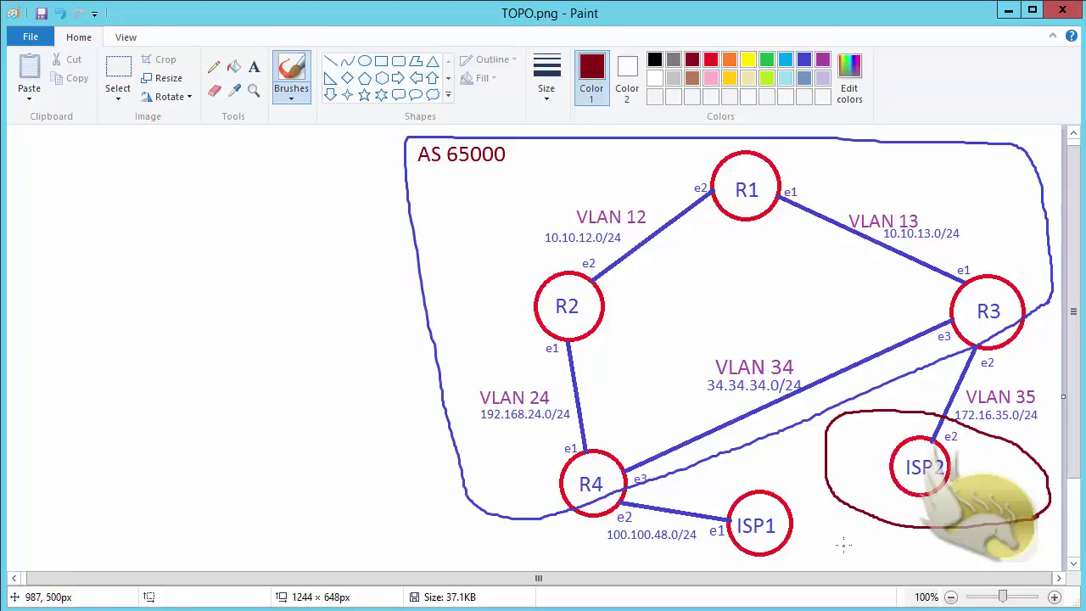
mouse_move(905, 559)
left_mouse_down()
mouse_move(740, 559)
mouse_move(689, 490)
mouse_move(735, 472)
mouse_move(811, 484)
mouse_move(901, 554)
mouse_move(888, 556)
left_mouse_up()
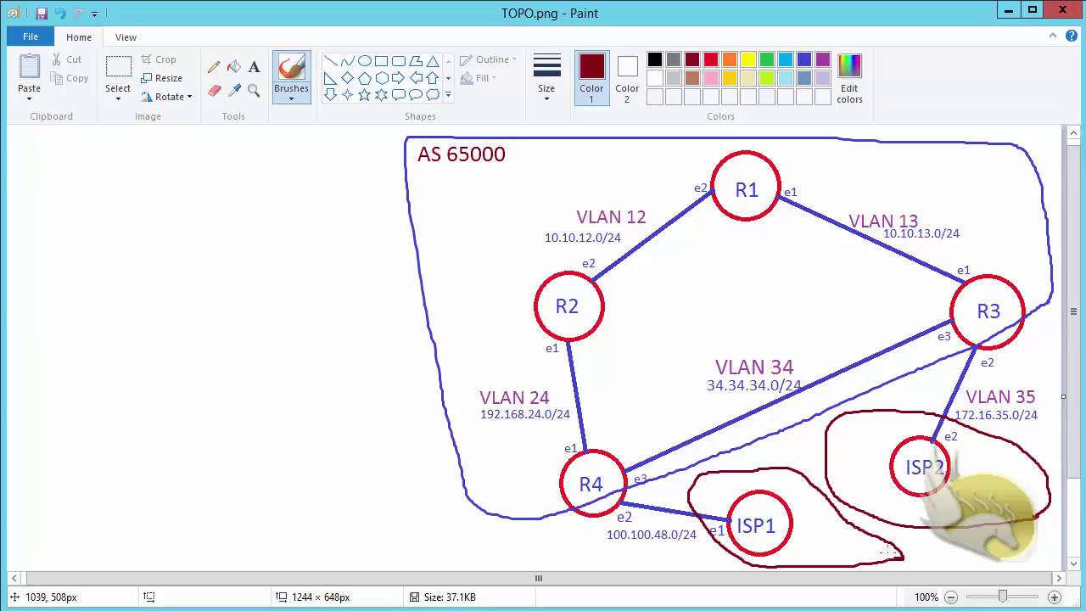
left_click(254, 67)
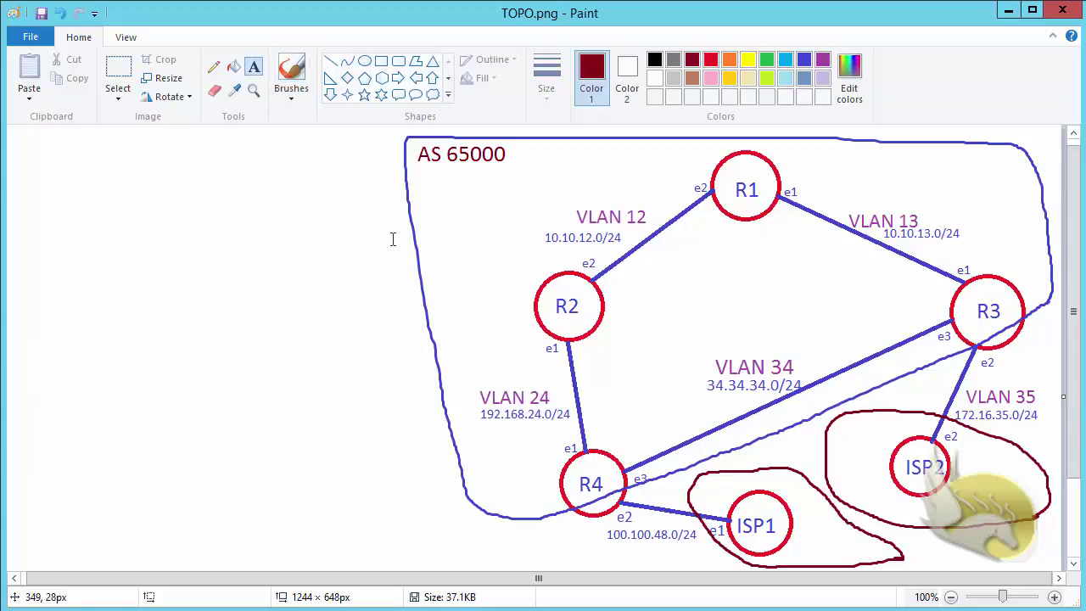
left_click(905, 509)
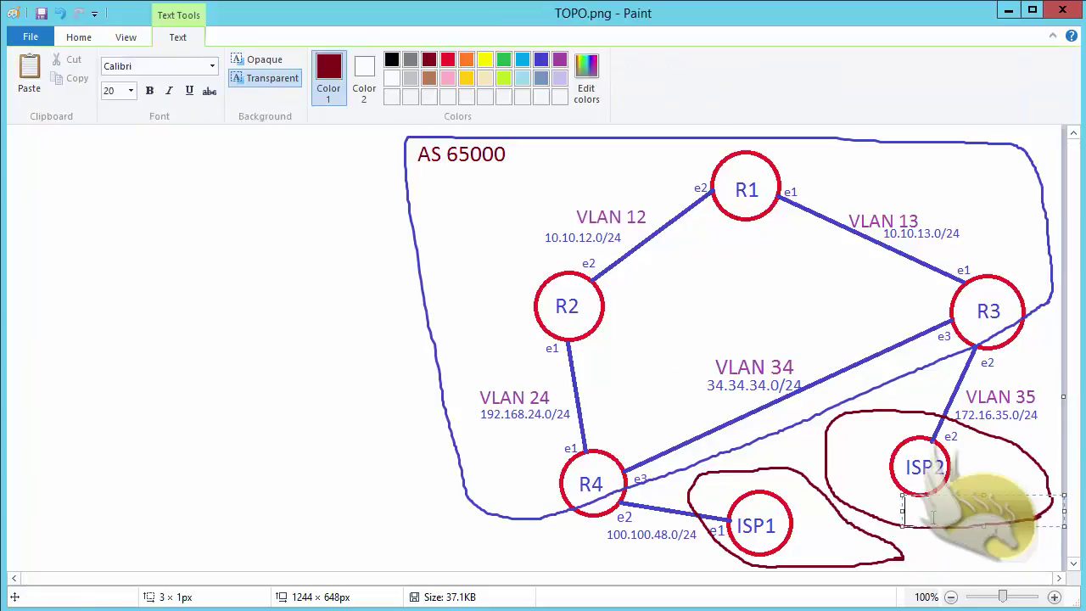
type("AS 100")
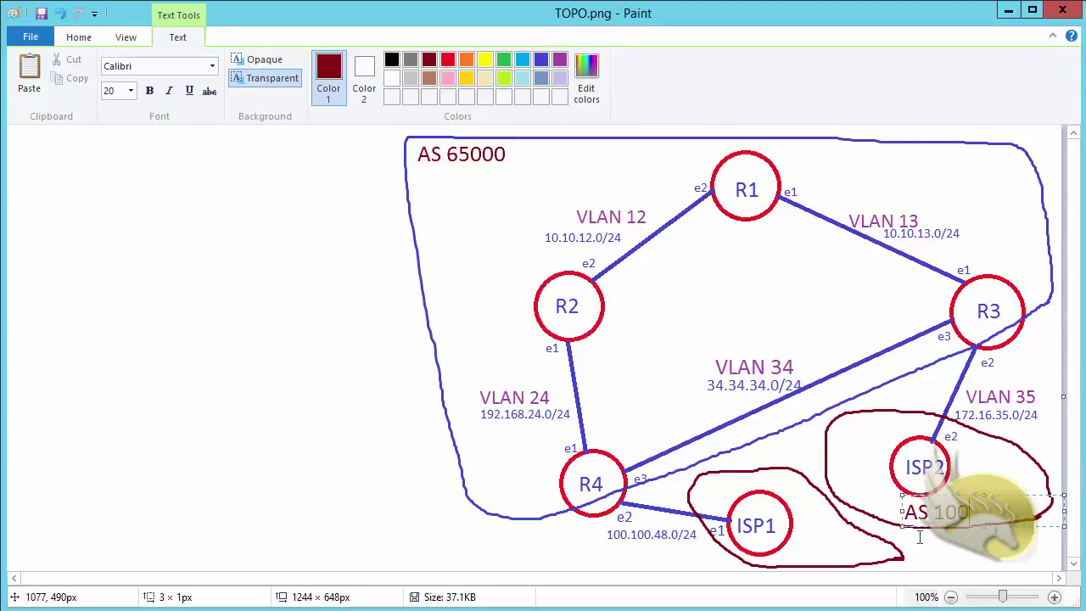
key("BackSpace")
key("BackSpace")
key("BackSpace")
type("200")
left_click(793, 552)
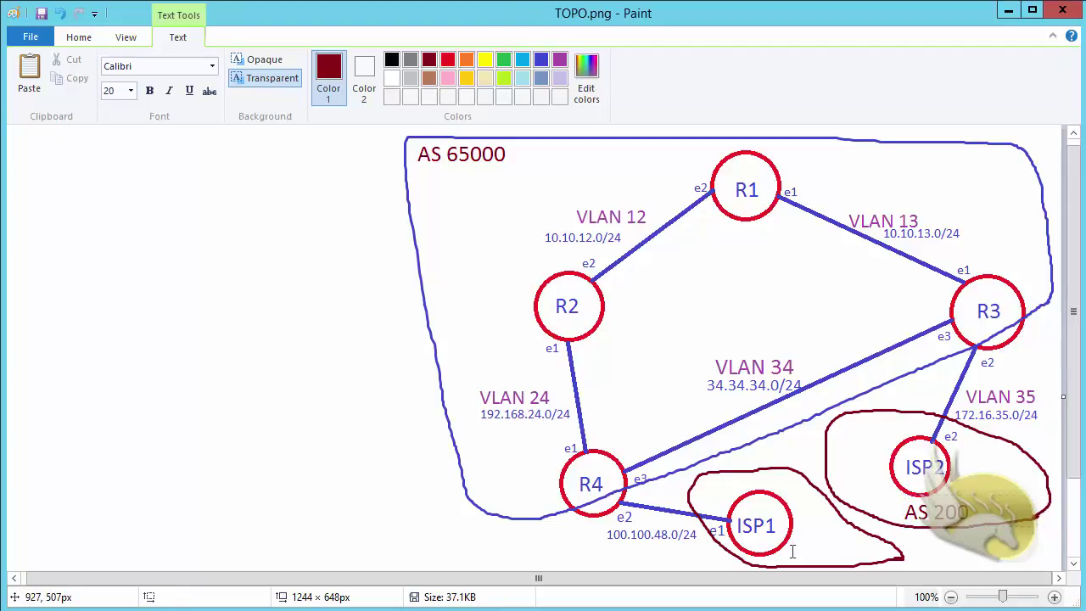
Step: Label ISP1 'AS 100' and save the diagram
left_click(793, 551)
type("AS ")
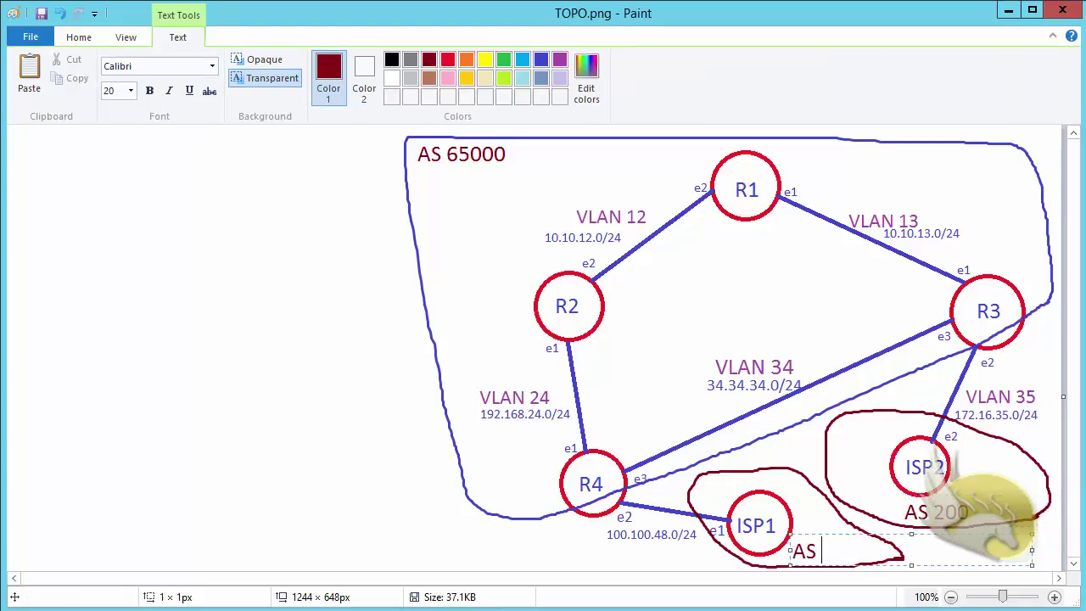
type("100")
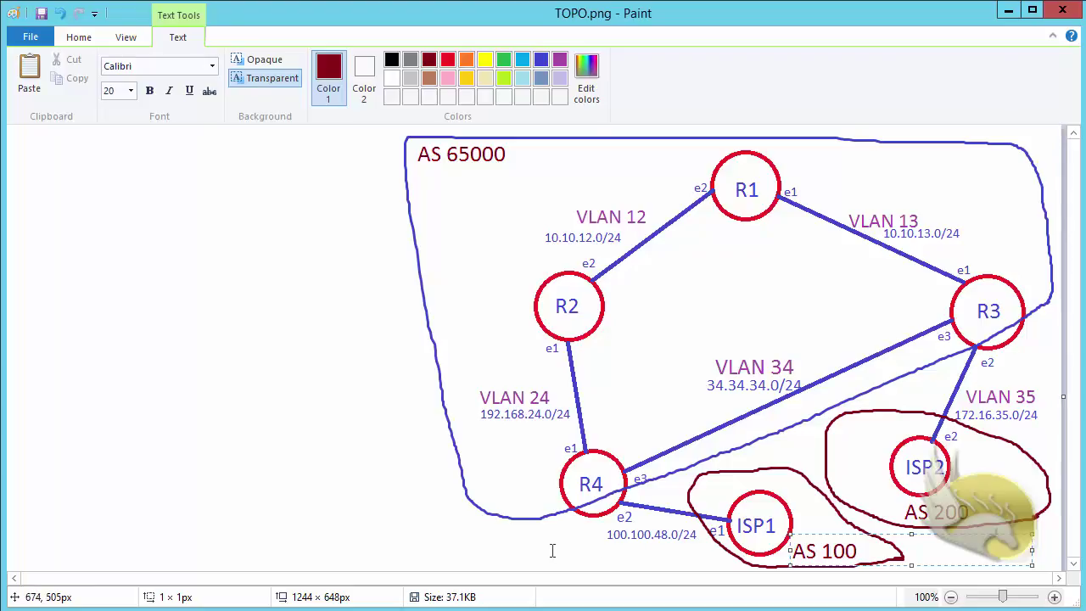
left_click(543, 562)
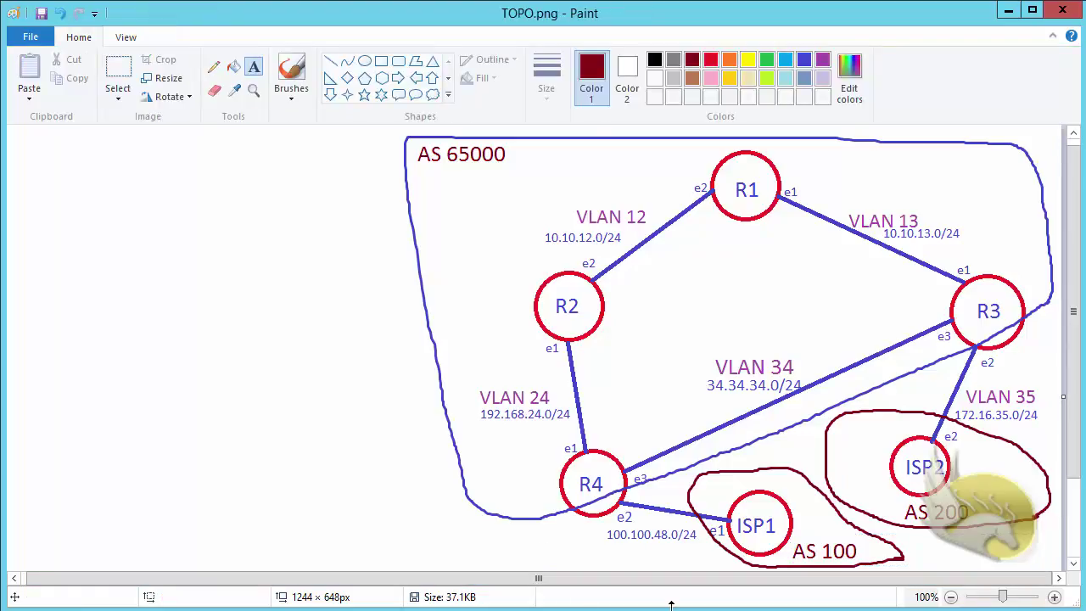
key("ctrl+s")
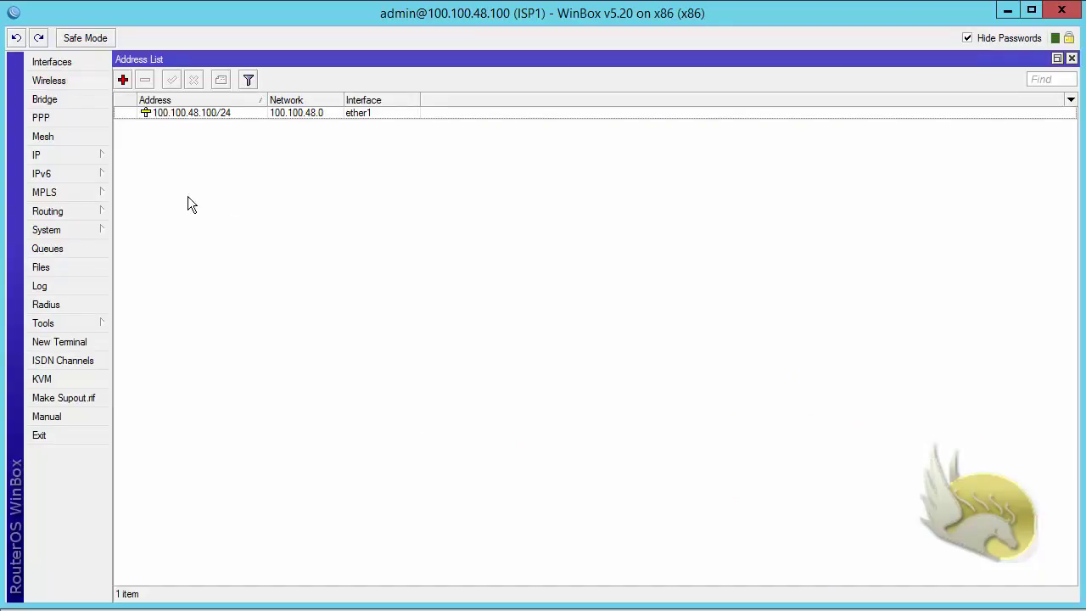
Step: Close the address list and bring up ISP1's maximized BGP instances window
left_click(1072, 58)
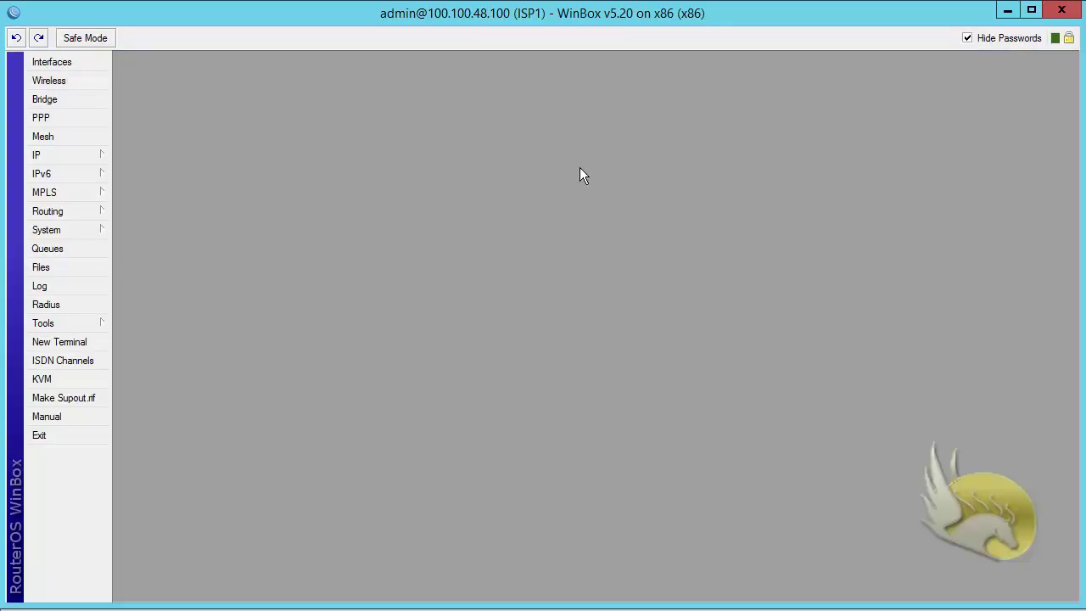
left_click(68, 213)
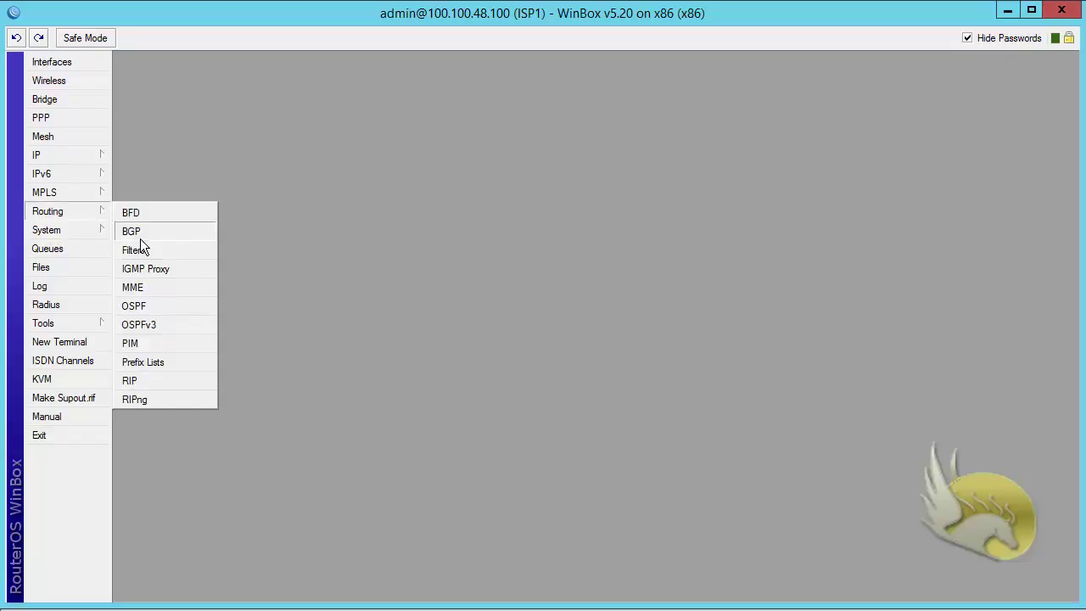
left_click(157, 306)
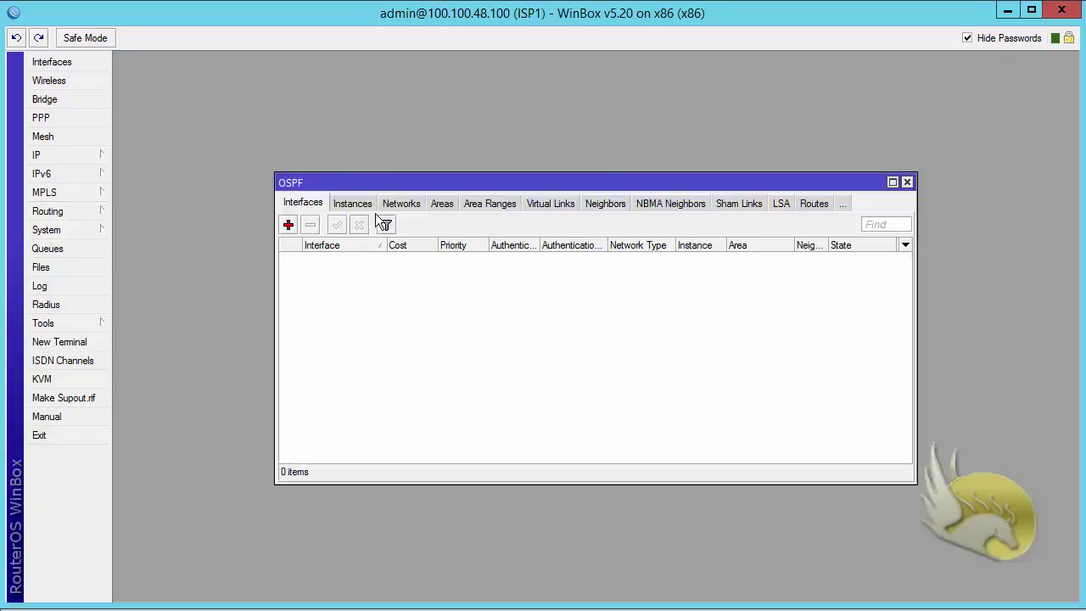
left_click(906, 183)
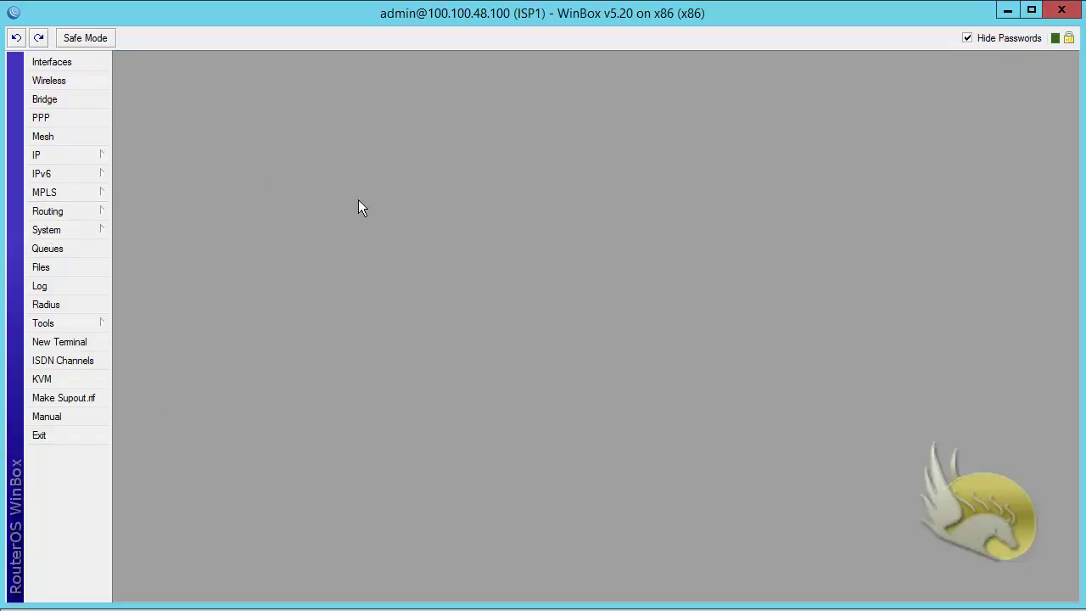
left_click(80, 211)
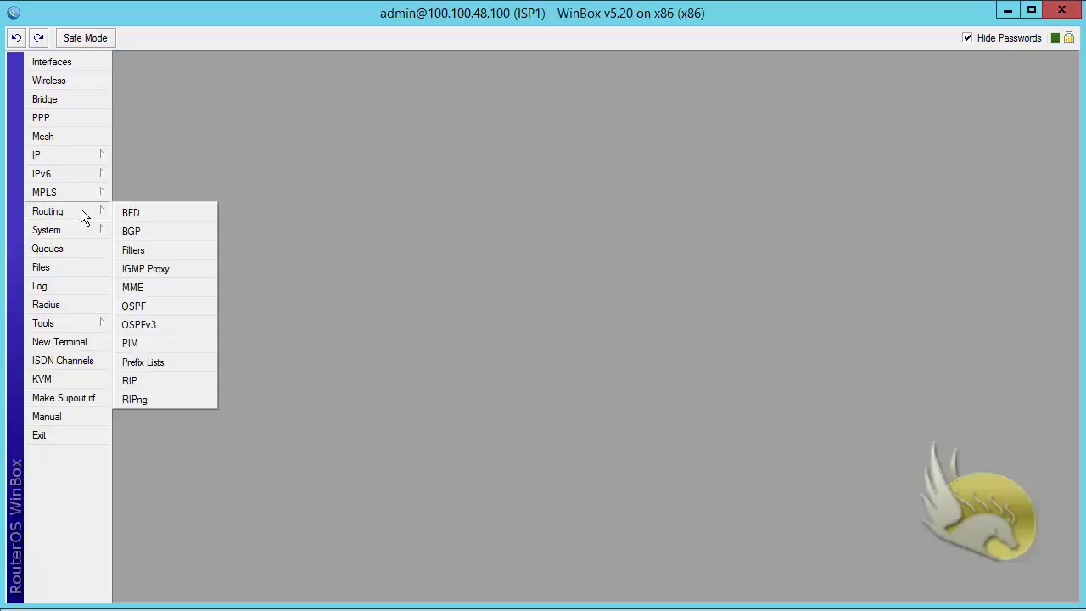
left_click(138, 233)
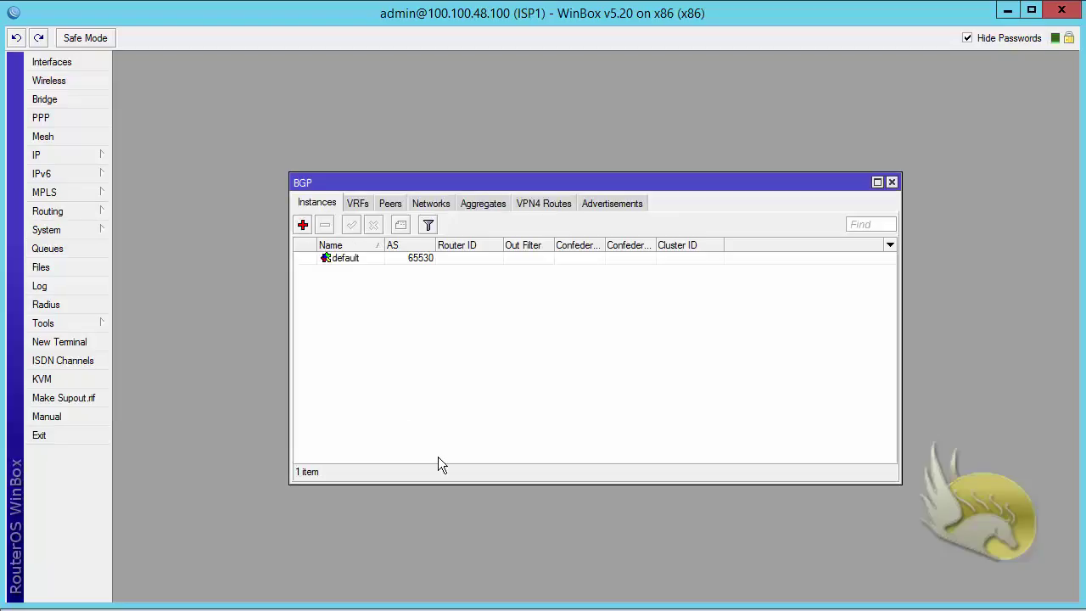
double_click(454, 184)
Step: Set the default BGP instance to AS 100 with router ID 100.100.100.10
double_click(203, 137)
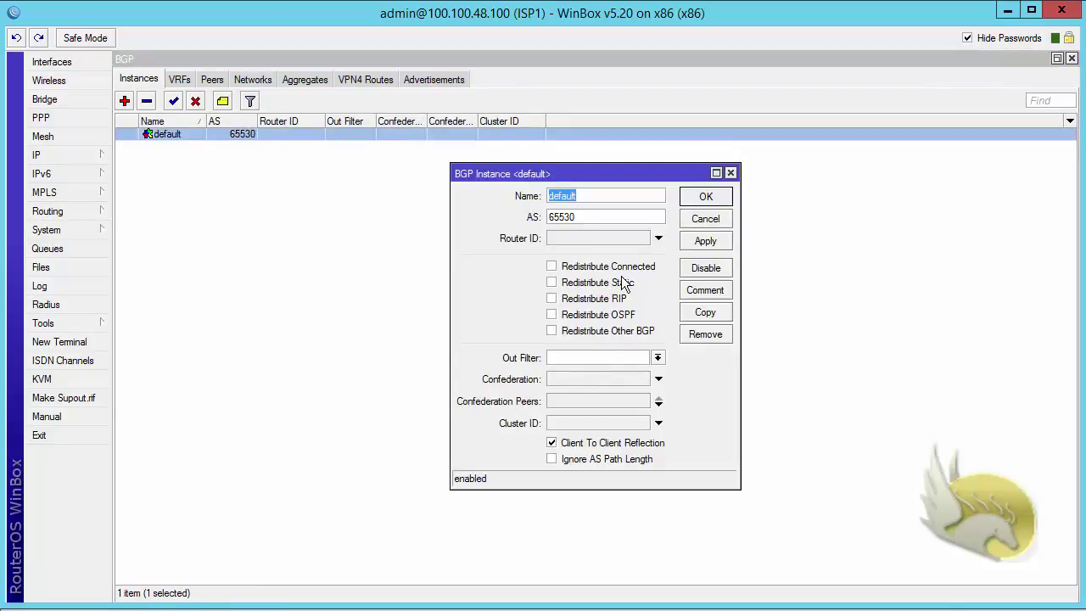
left_click_drag(594, 221, 480, 220)
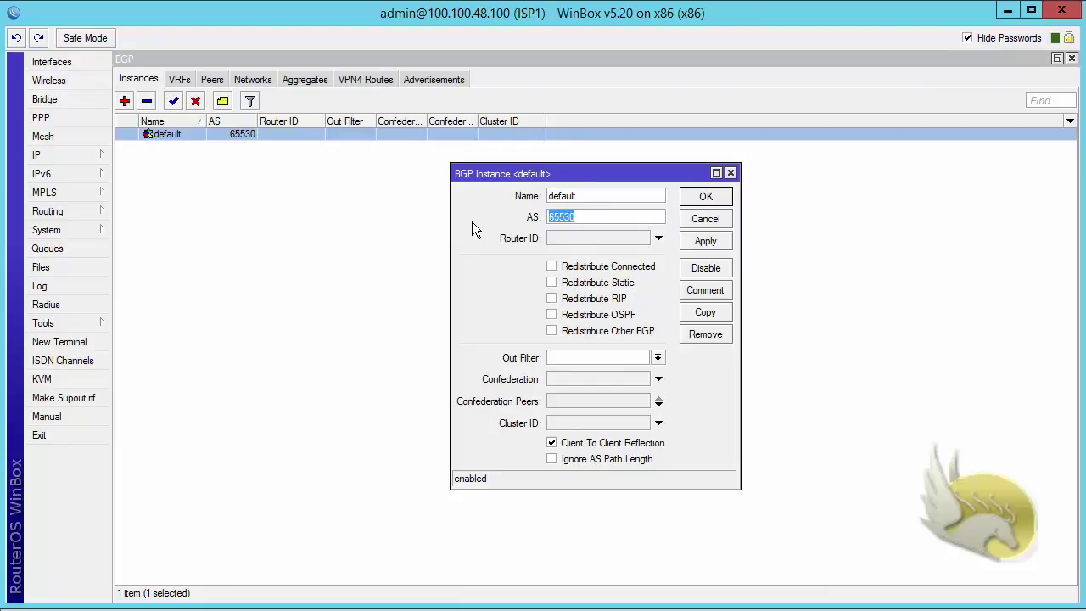
type("100")
left_click(570, 237)
type("1")
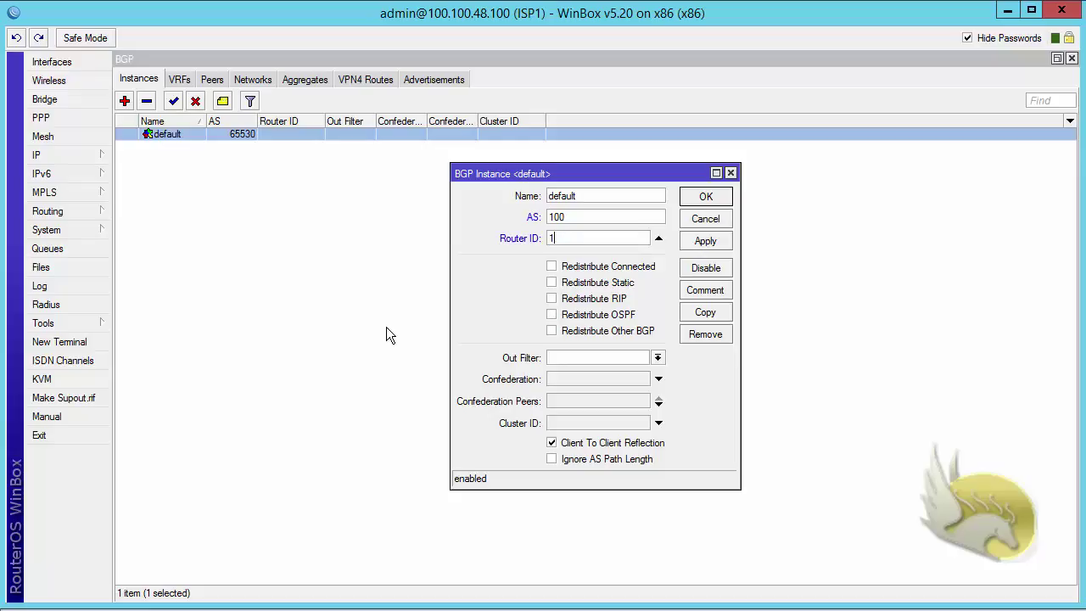
type("00.100.100.10")
left_click(706, 196)
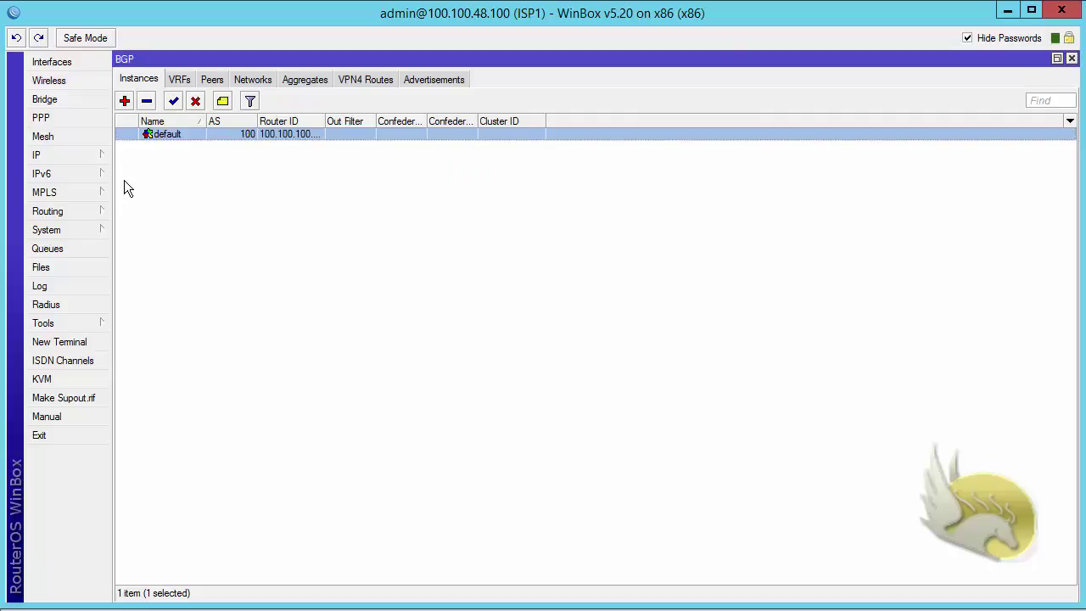
left_click(73, 160)
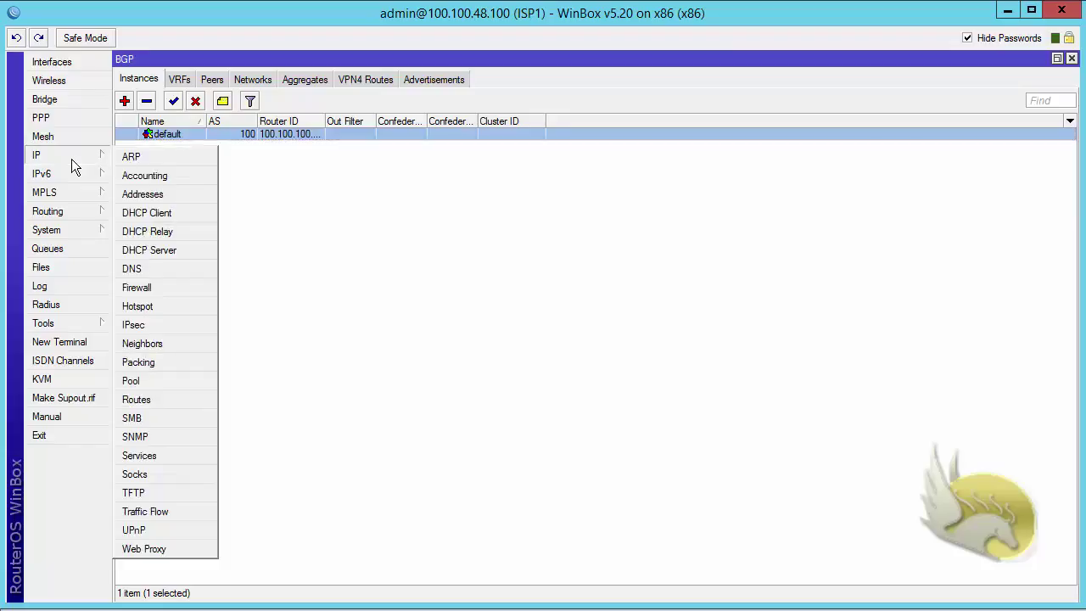
Step: Show ISP1's IP address list, starting and then cancelling a new address entry
left_click(159, 193)
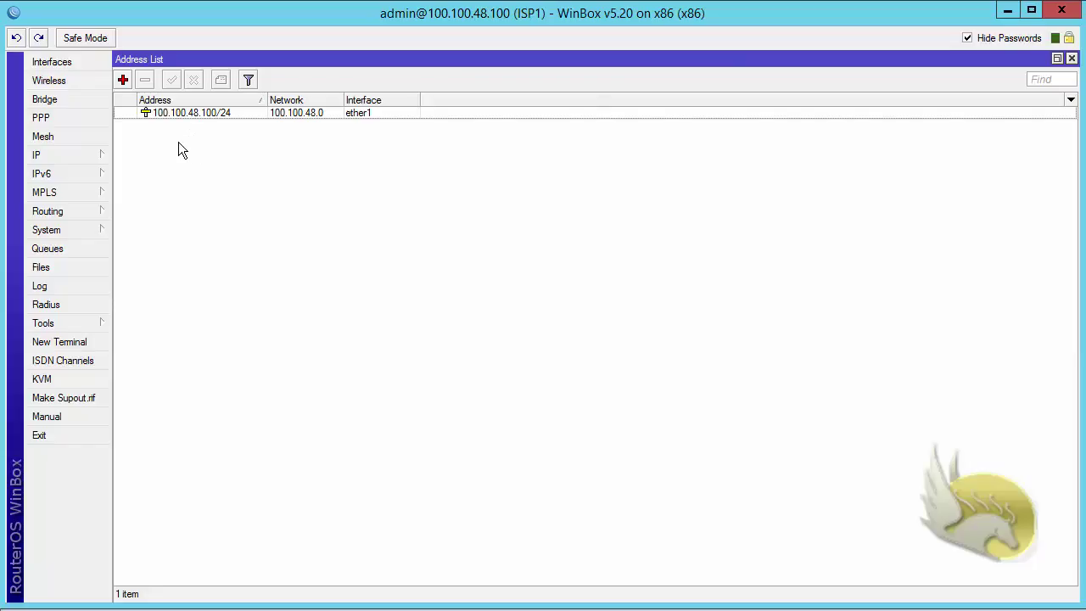
left_click(123, 80)
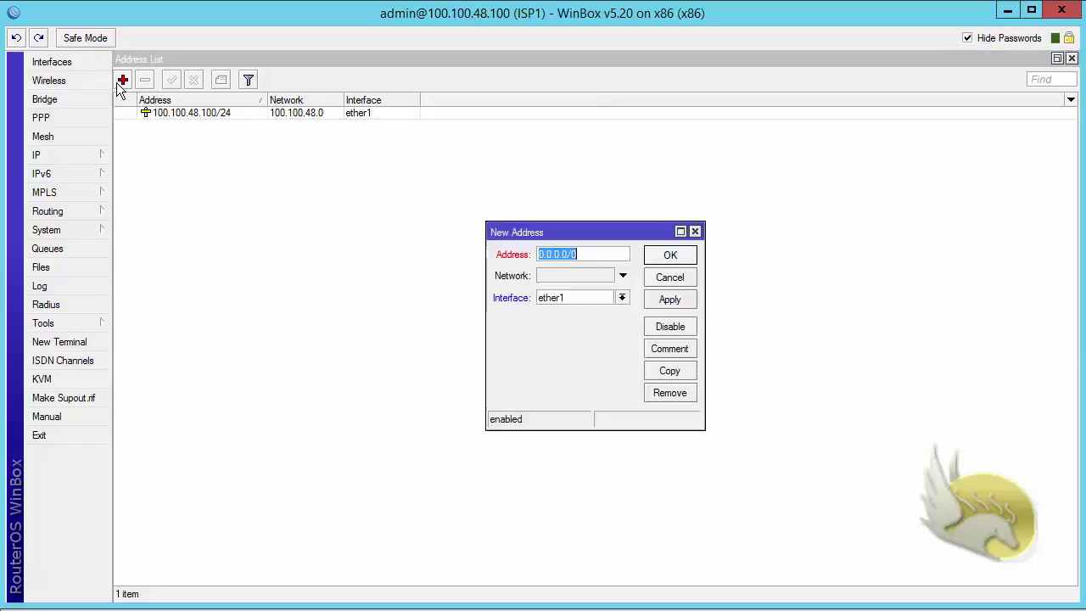
left_click(622, 298)
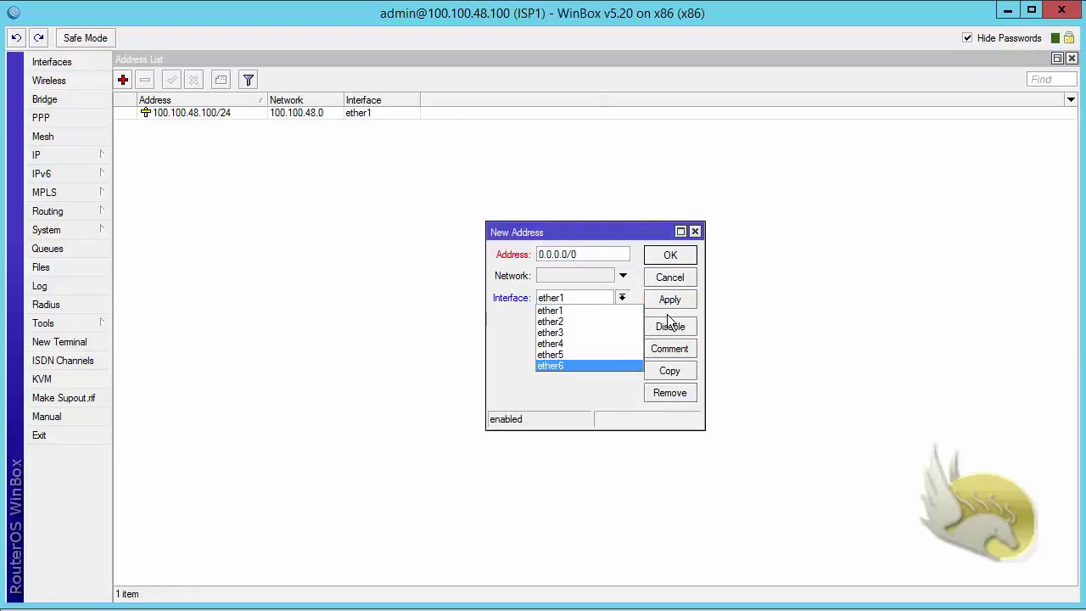
left_click(665, 279)
left_click(672, 280)
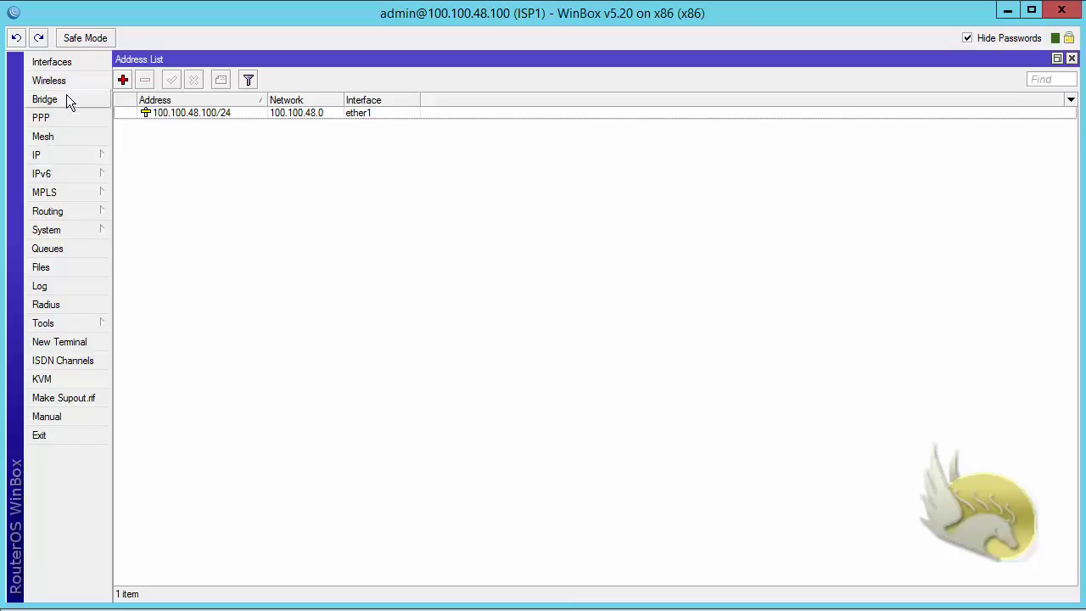
Step: Create a bridge interface named lo0 and close the interface list
left_click(69, 63)
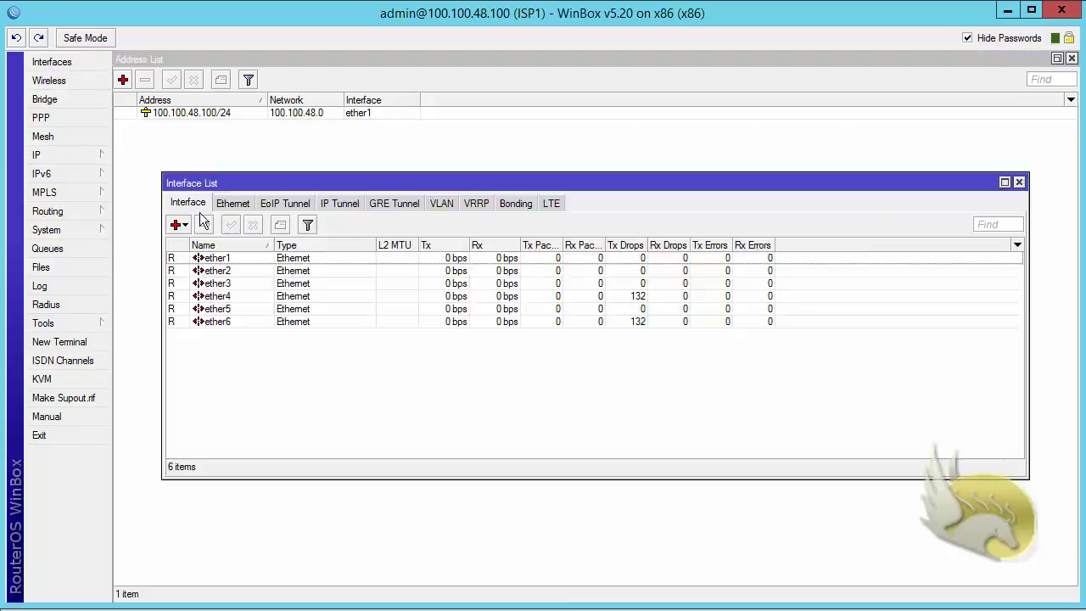
left_click(178, 224)
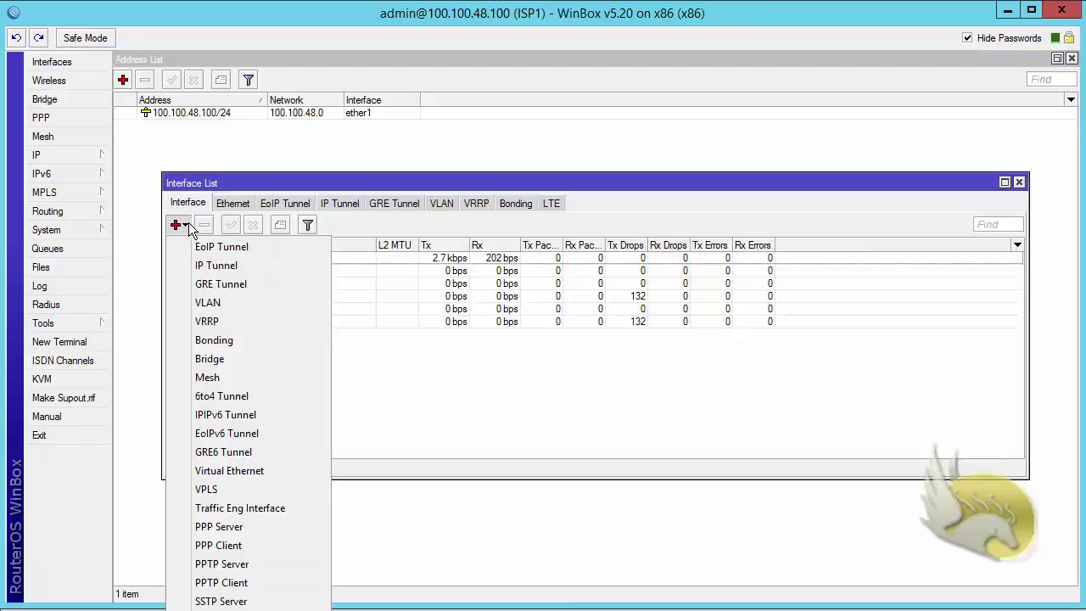
left_click(219, 359)
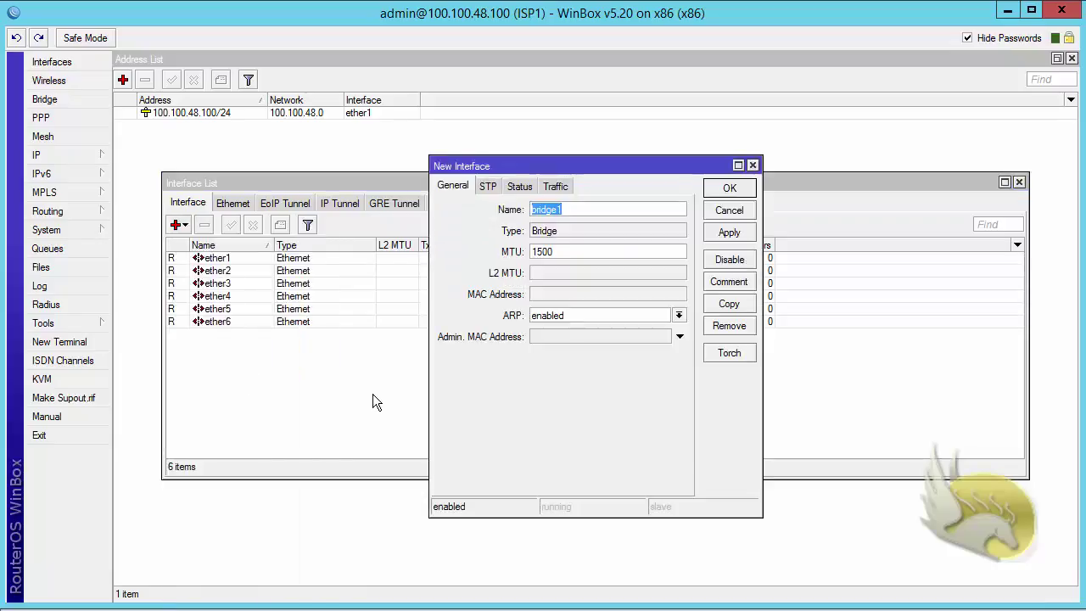
type("lo0")
left_click(730, 188)
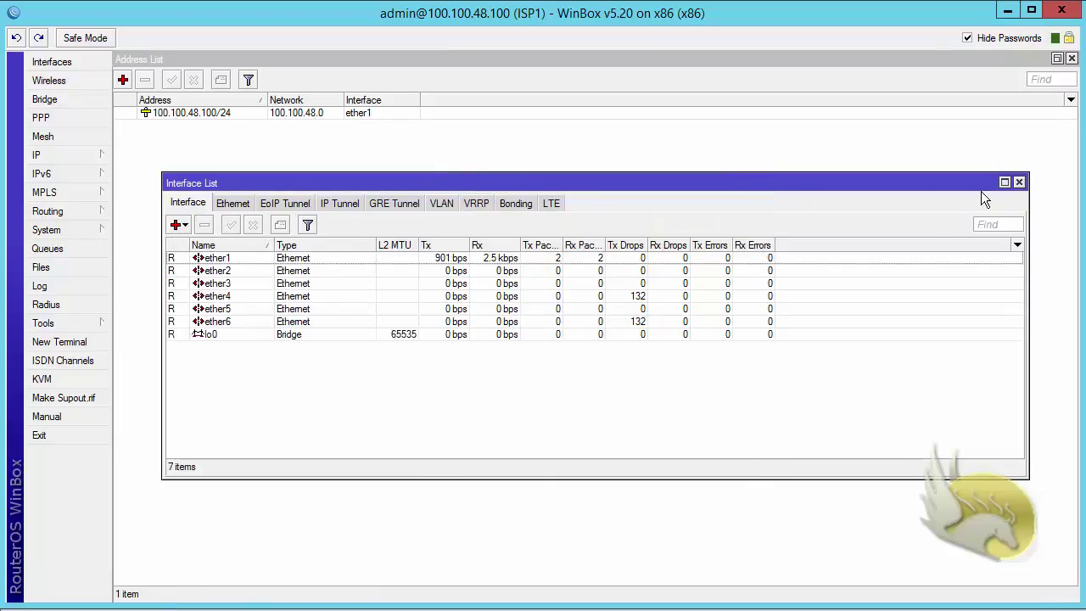
left_click(1019, 182)
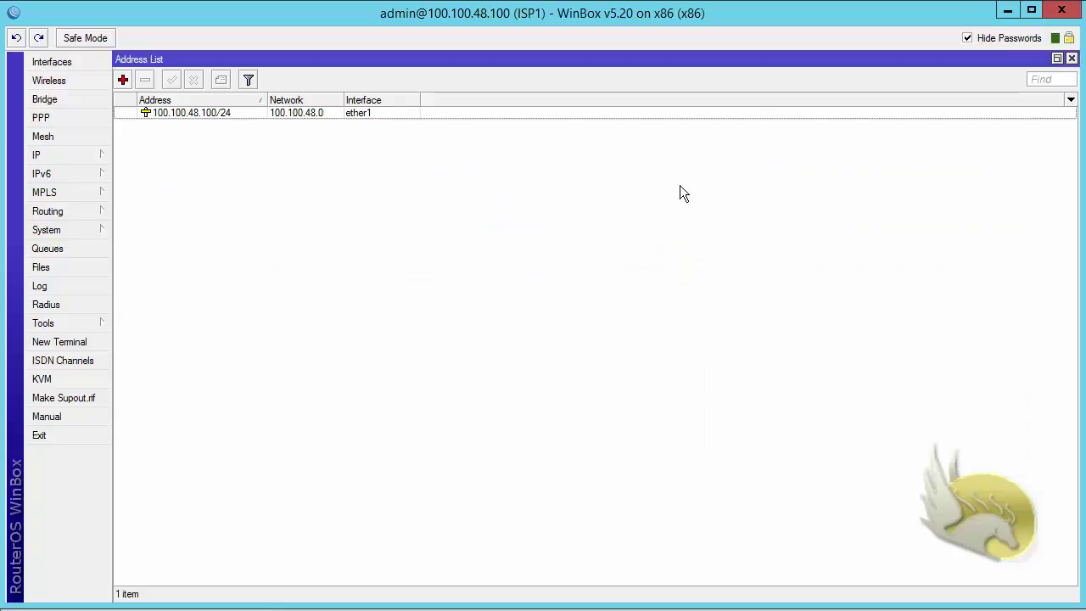
Step: Add address 100.100.100.100 on interface lo0 and close the address list
left_click(123, 79)
type("100.")
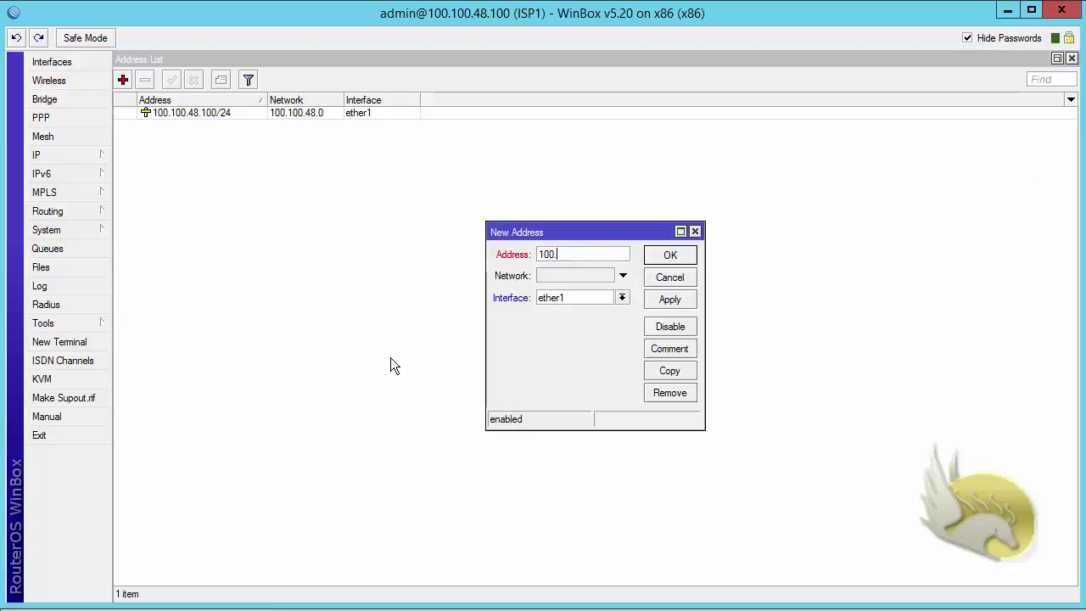
type("100.100.100")
left_click(623, 298)
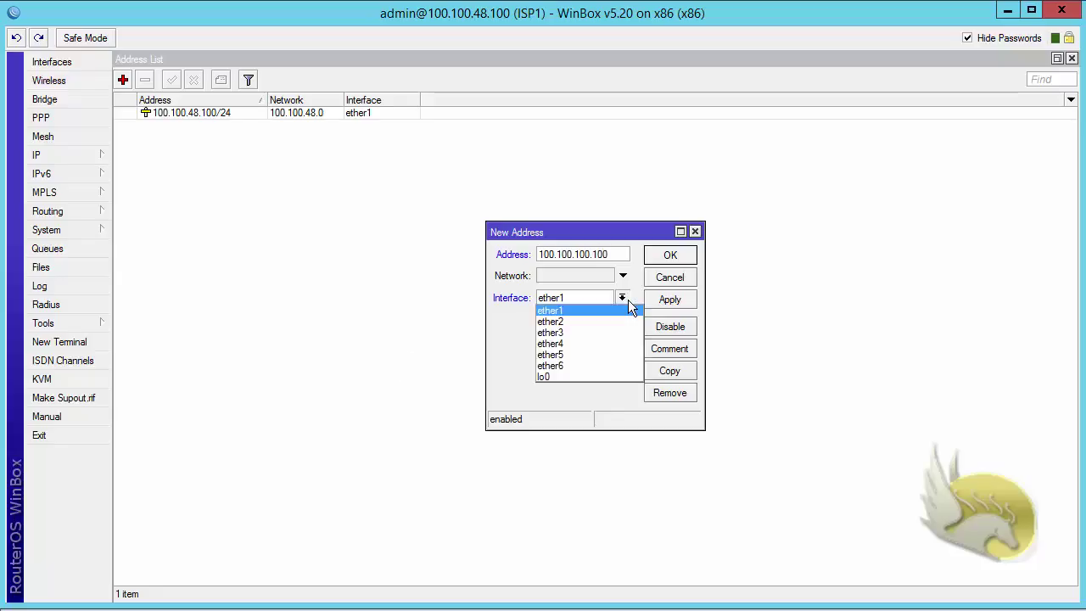
left_click(599, 375)
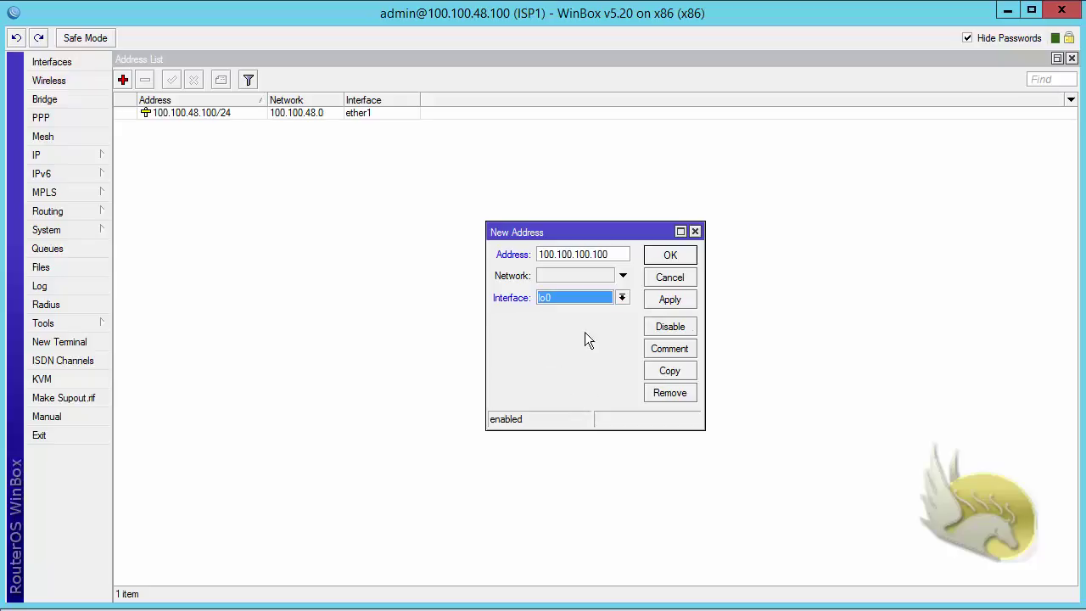
left_click(660, 255)
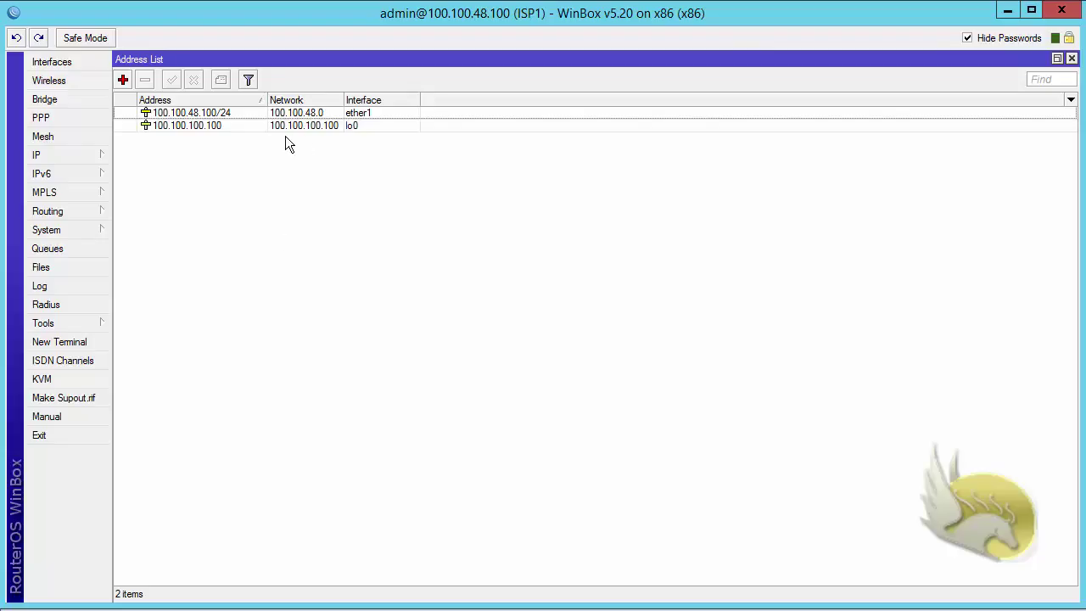
left_click(1072, 58)
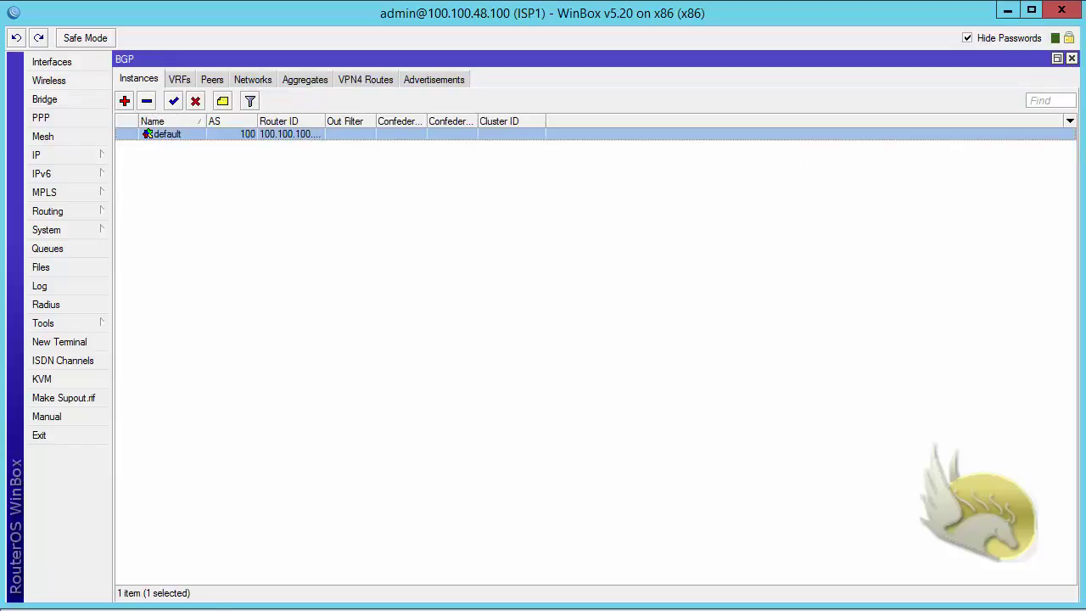
Step: Switch to the Paint topology diagram to review the network layout
key("alt+Tab")
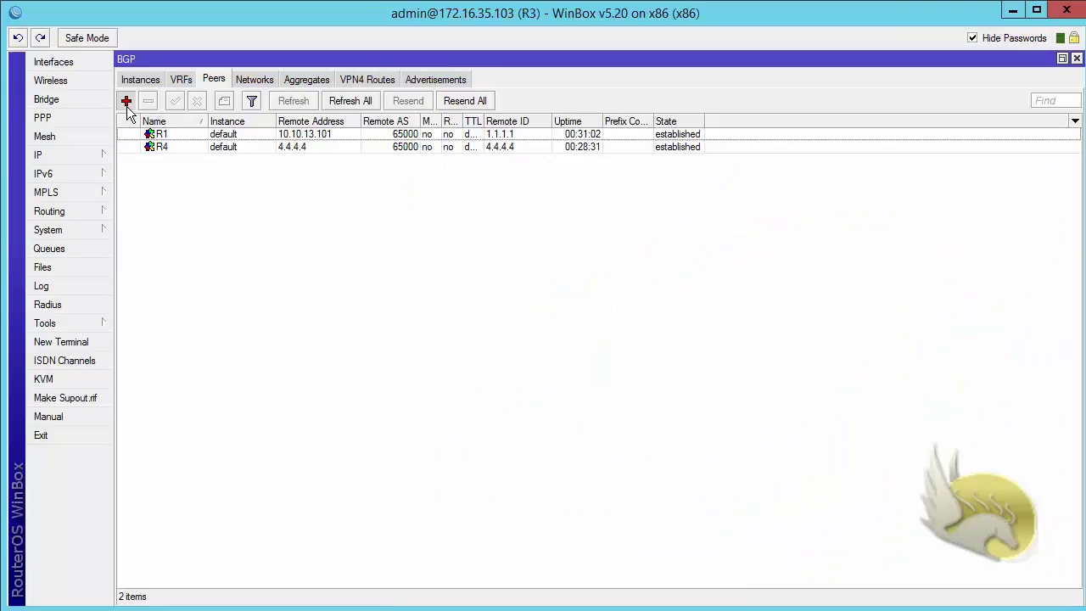
Step: Start a new BGP peer on R3, view its General settings, then discard it
left_click(126, 102)
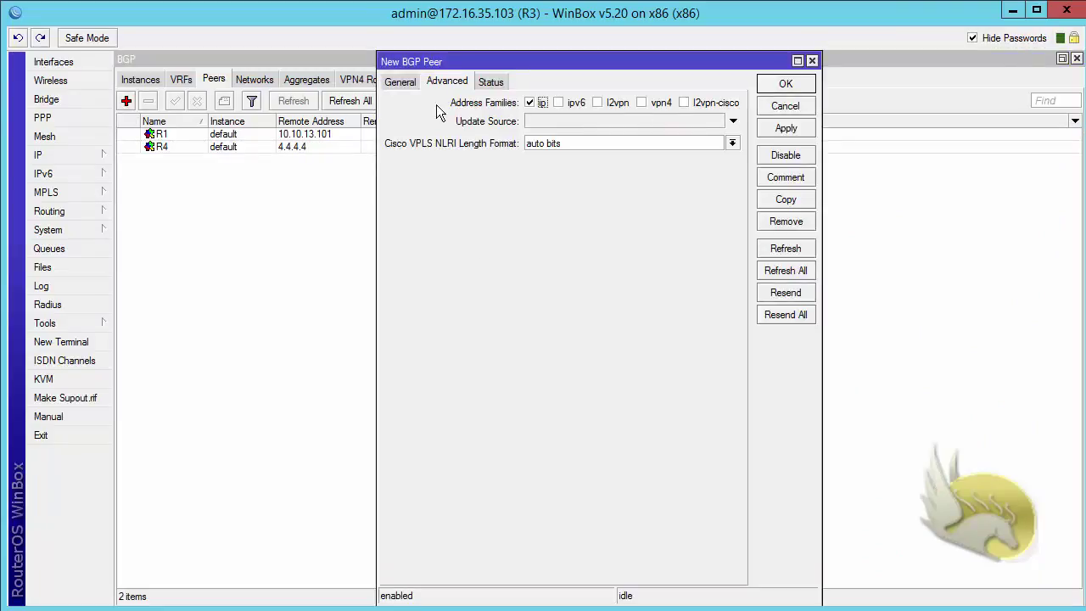
left_click(400, 82)
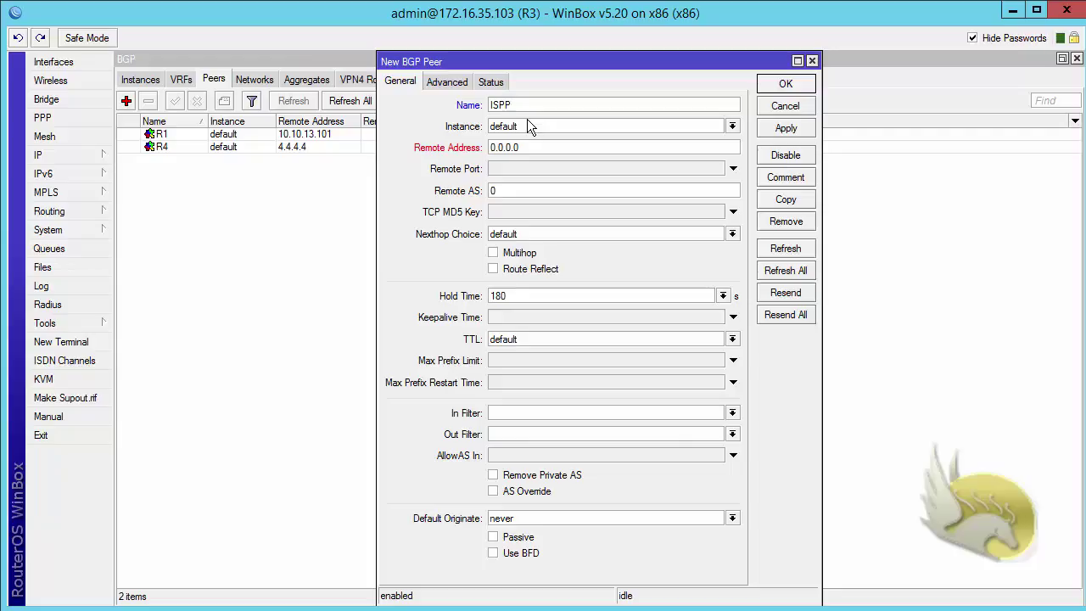
left_click(774, 109)
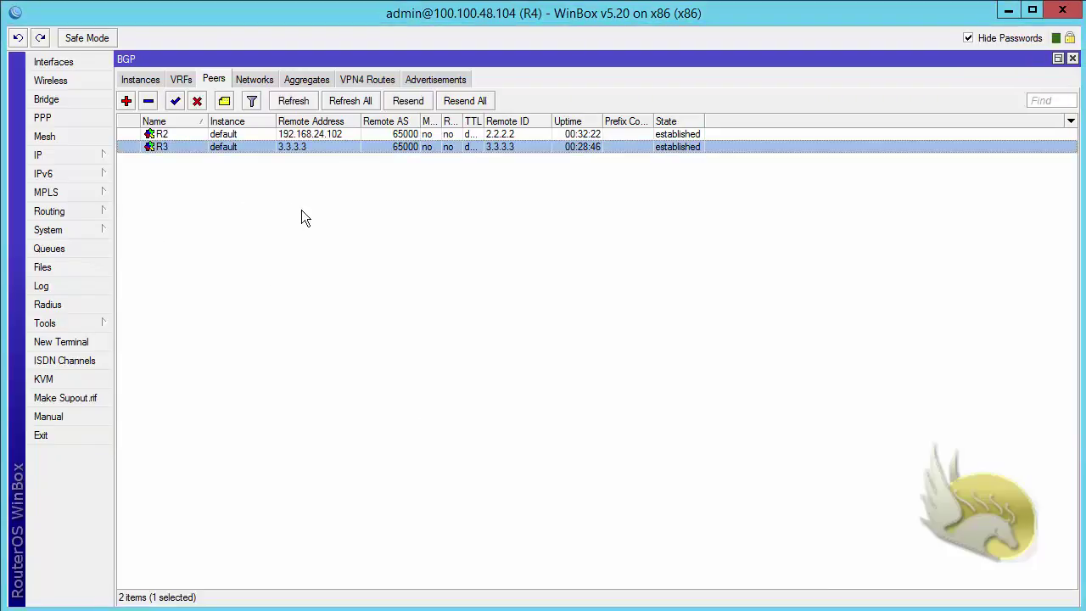
Step: Create R4's BGP peer ISP1 with remote address 100.100.48.100 and remote AS 100
left_click(126, 101)
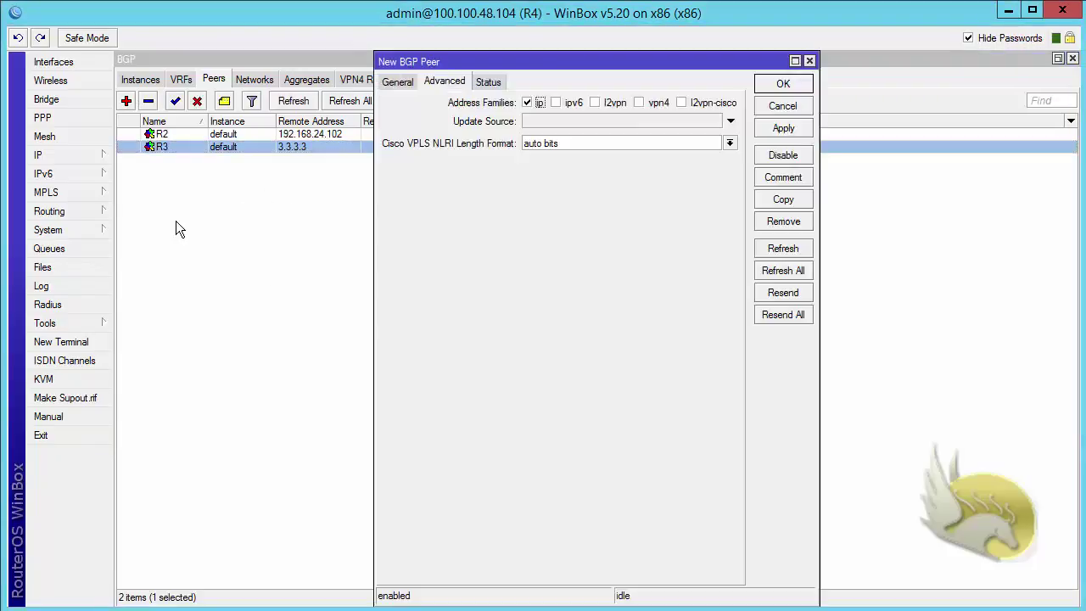
left_click(389, 90)
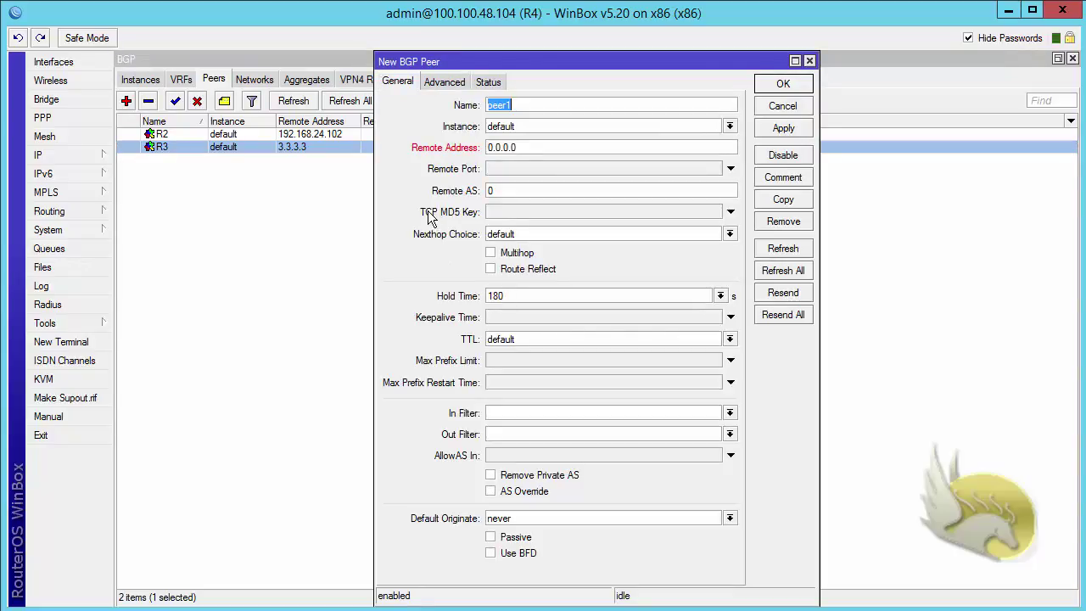
type("ISP1")
double_click(530, 147)
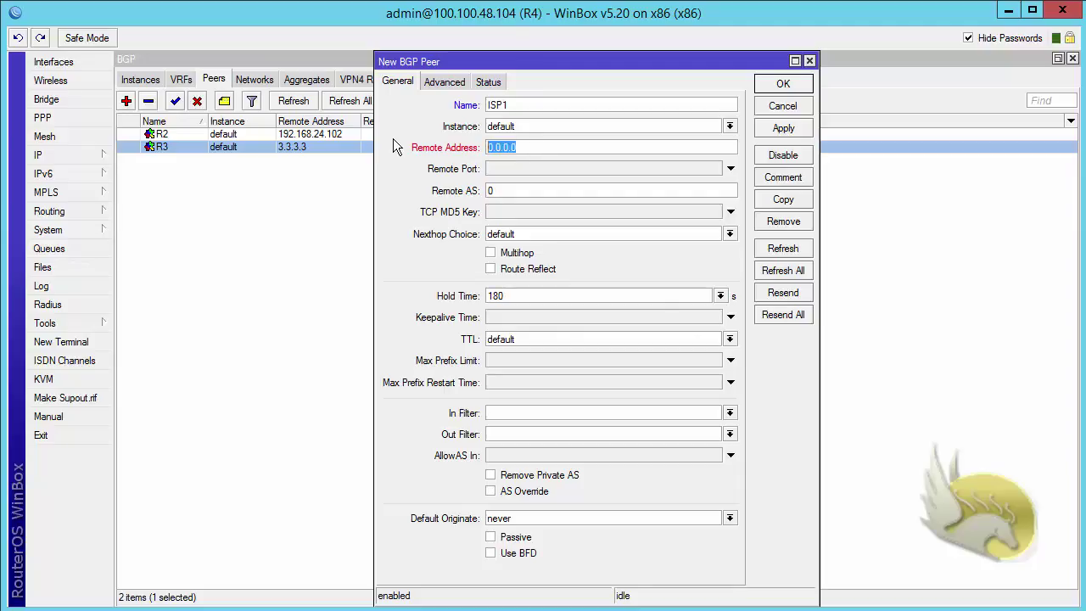
type("100.1")
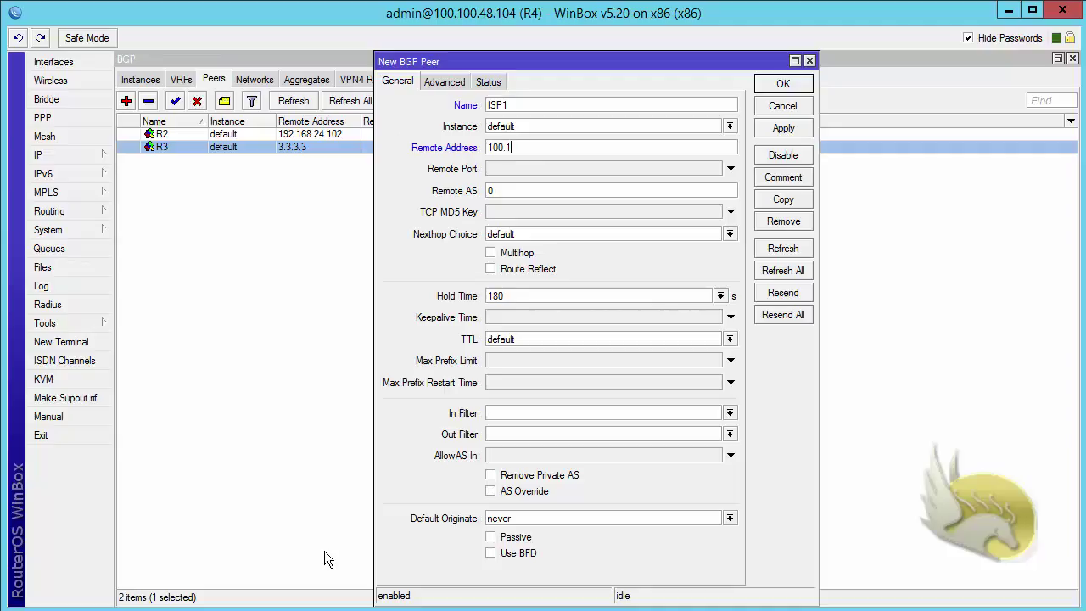
type("00")
type("8.100")
key("Tab")
key("Tab")
type("100")
left_click(430, 83)
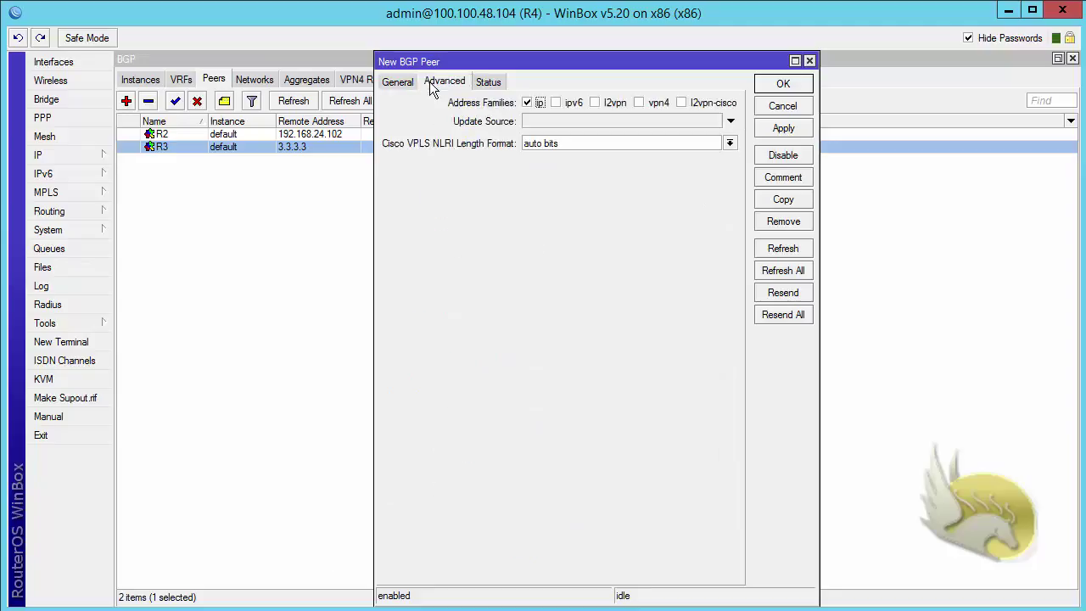
left_click(383, 85)
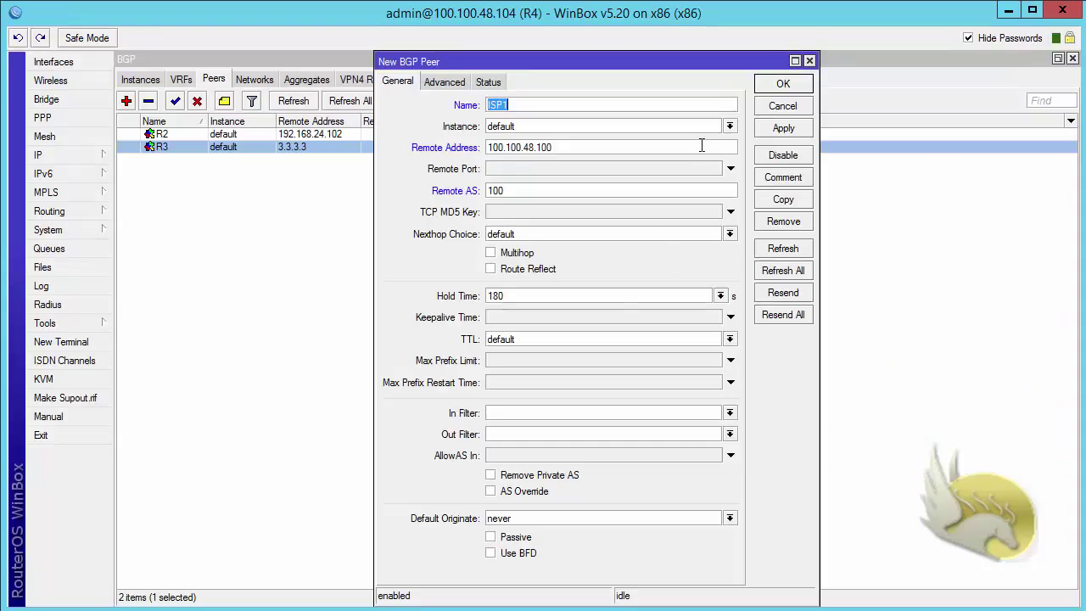
left_click(778, 87)
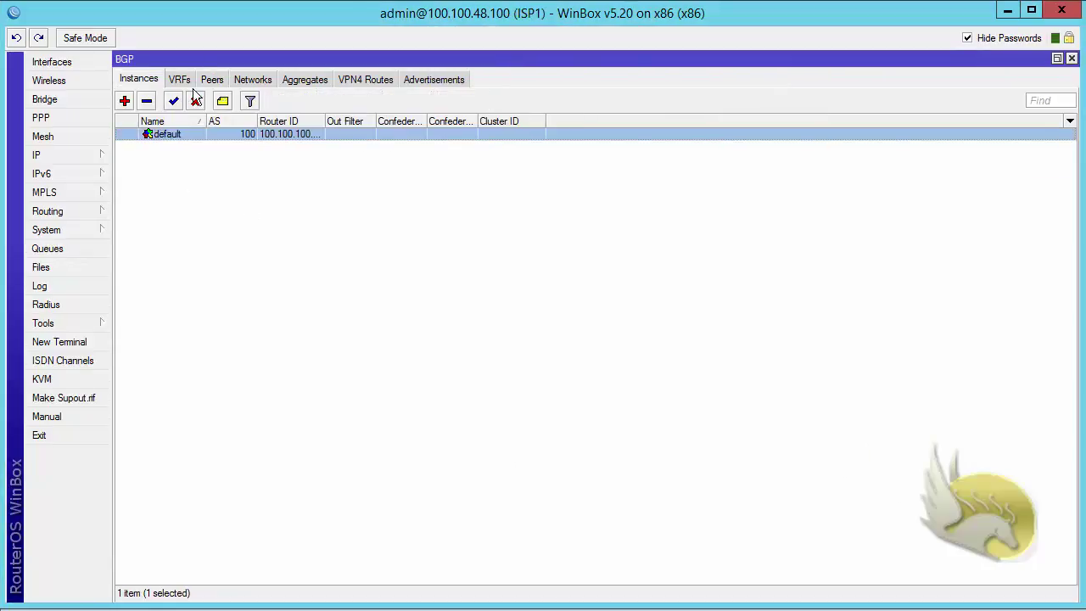
Step: On ISP1, add BGP peer R4 at 100.100.48.104 with remote AS 65000, then return to Paint
left_click(217, 81)
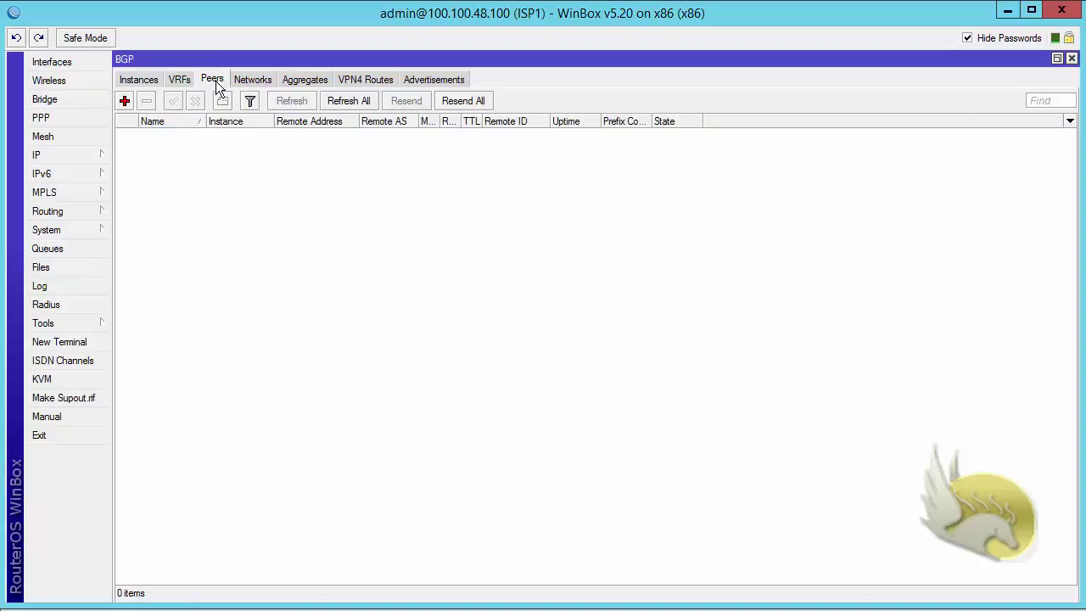
left_click(124, 101)
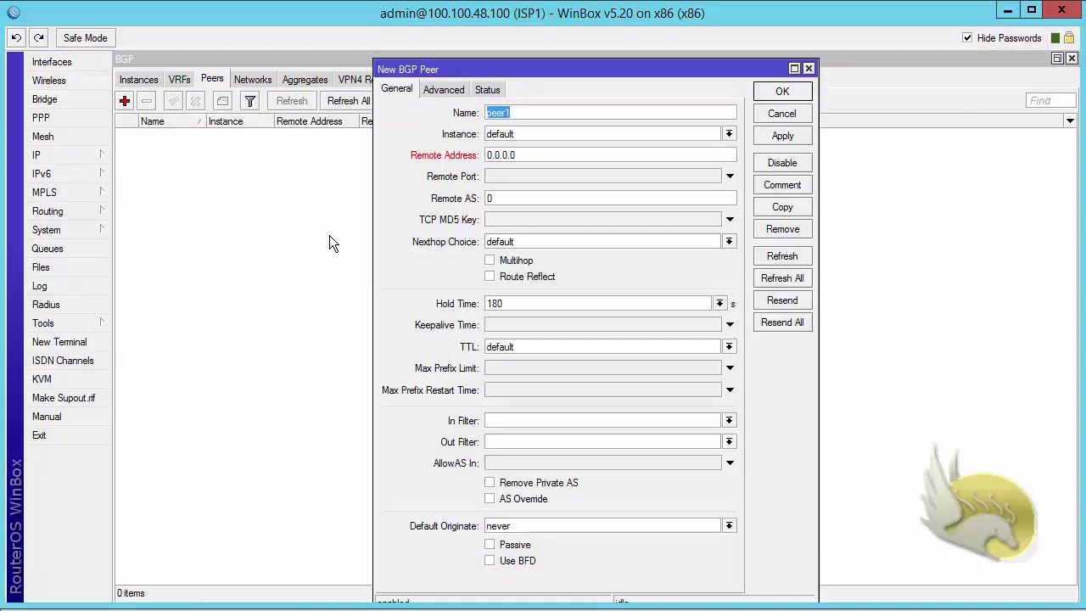
type("R4")
double_click(535, 156)
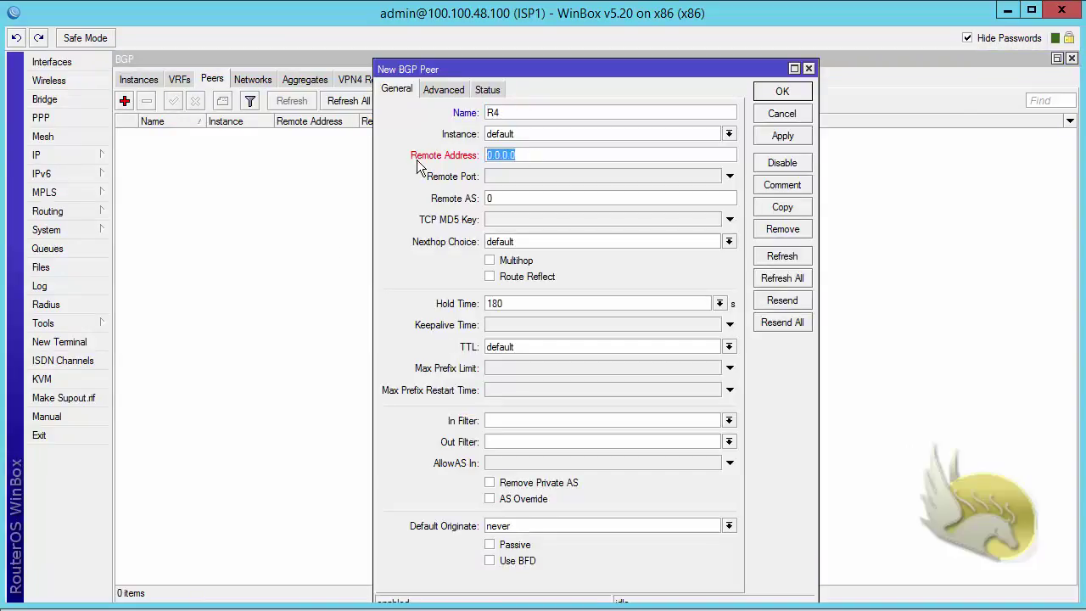
type("100.100.")
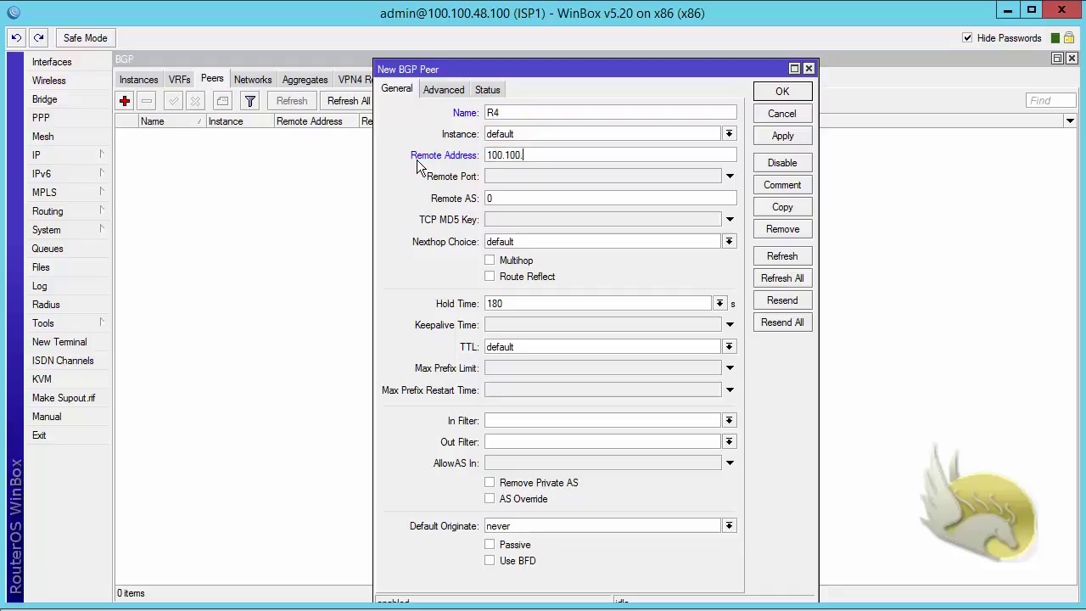
type("48.104")
key("Tab")
key("Tab")
type("65000")
left_click(776, 93)
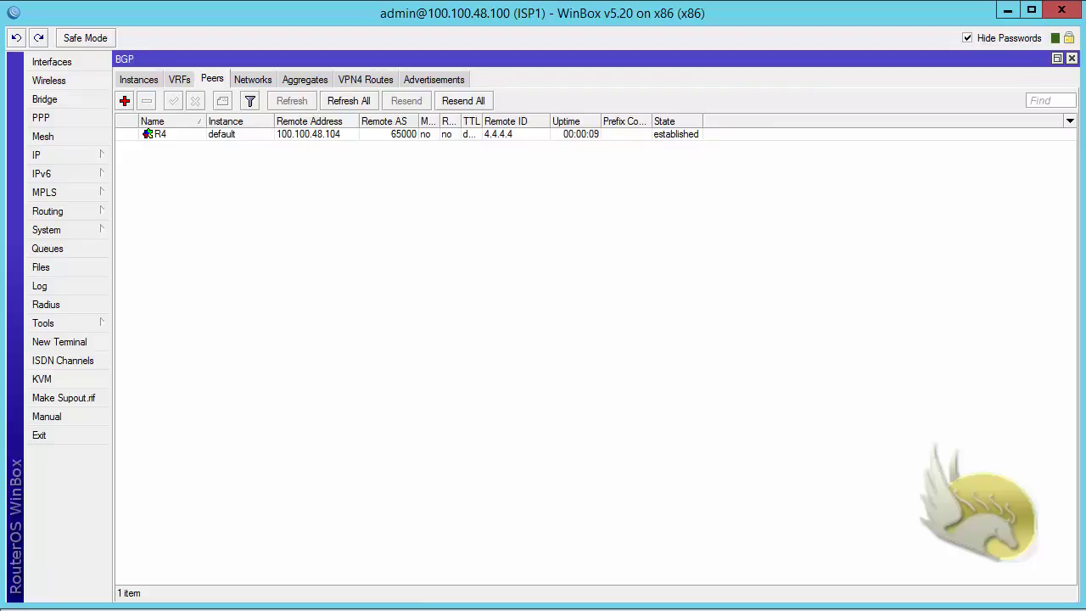
key("alt+Tab")
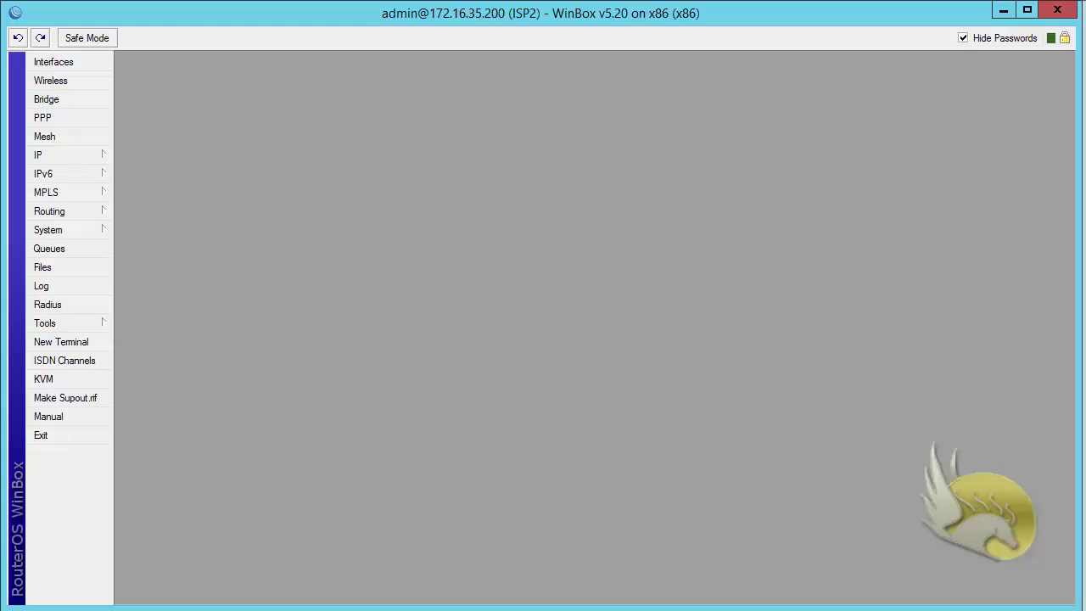
Step: Bring up ISP2's BGP instances window, maximized
left_click(62, 209)
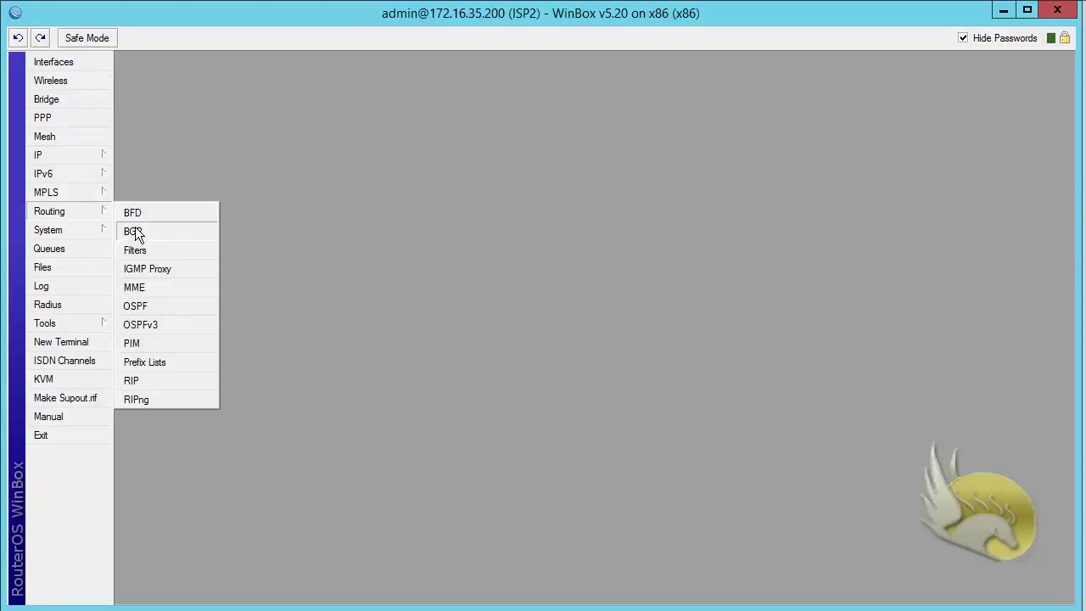
left_click(159, 305)
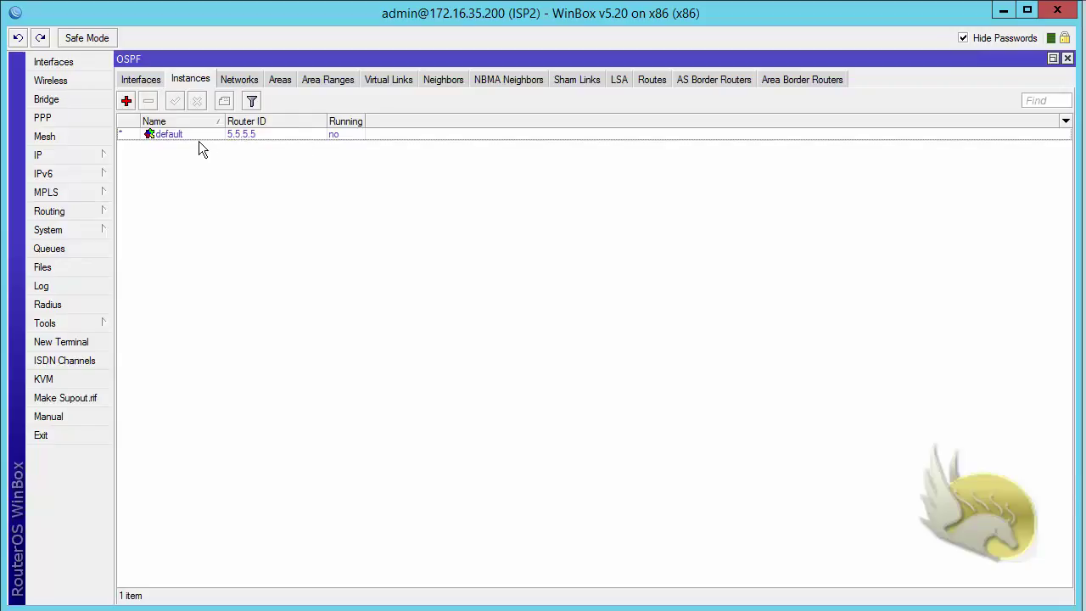
left_click(1067, 59)
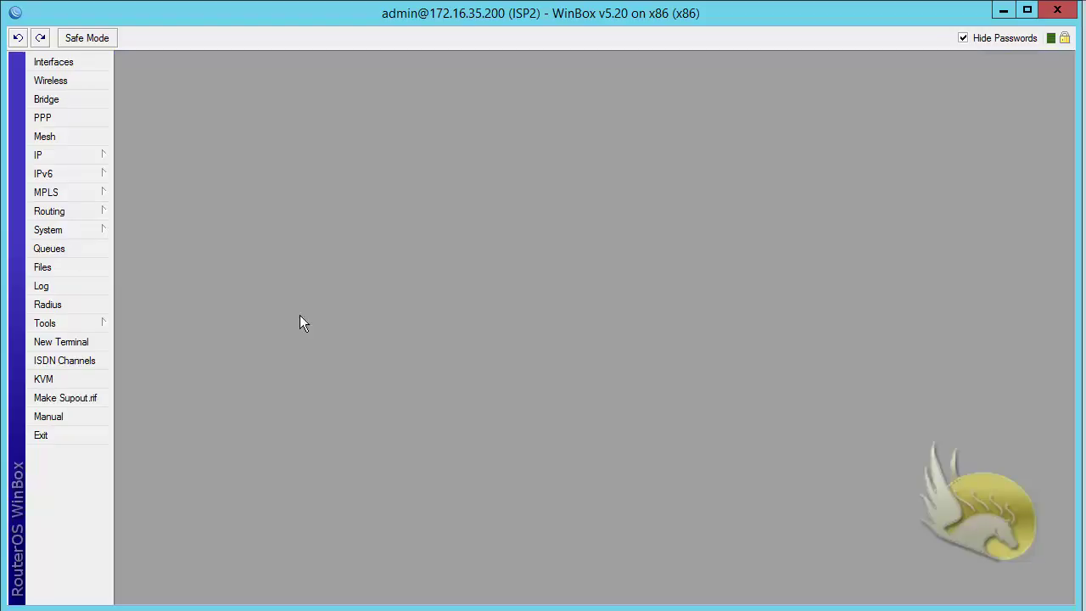
left_click(68, 210)
left_click(134, 230)
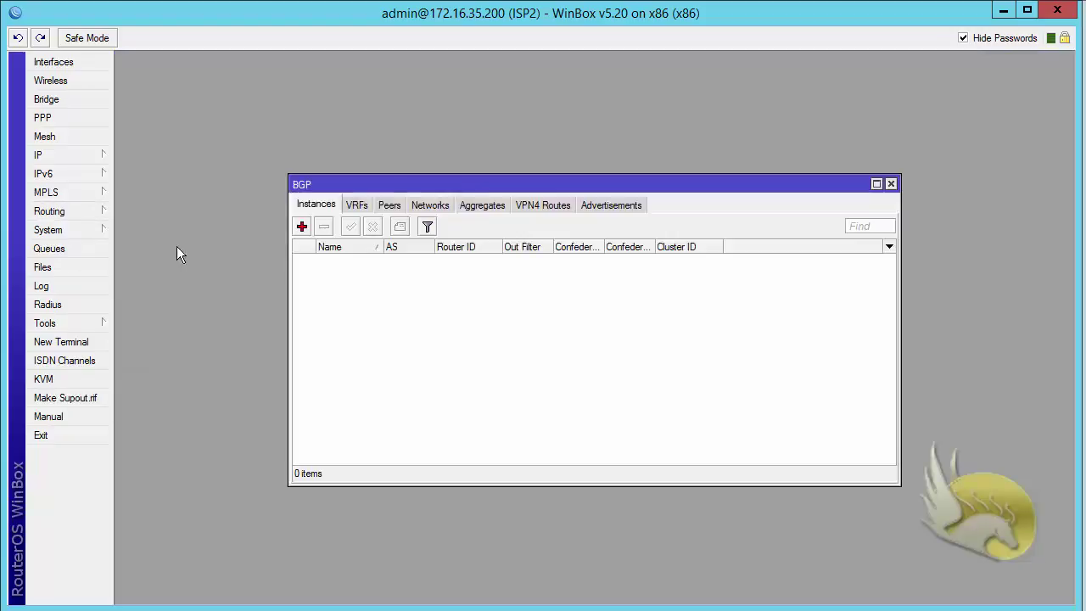
double_click(352, 184)
Step: Set ISP2's default BGP instance to AS 200 with router ID 200.200.200.200
double_click(222, 134)
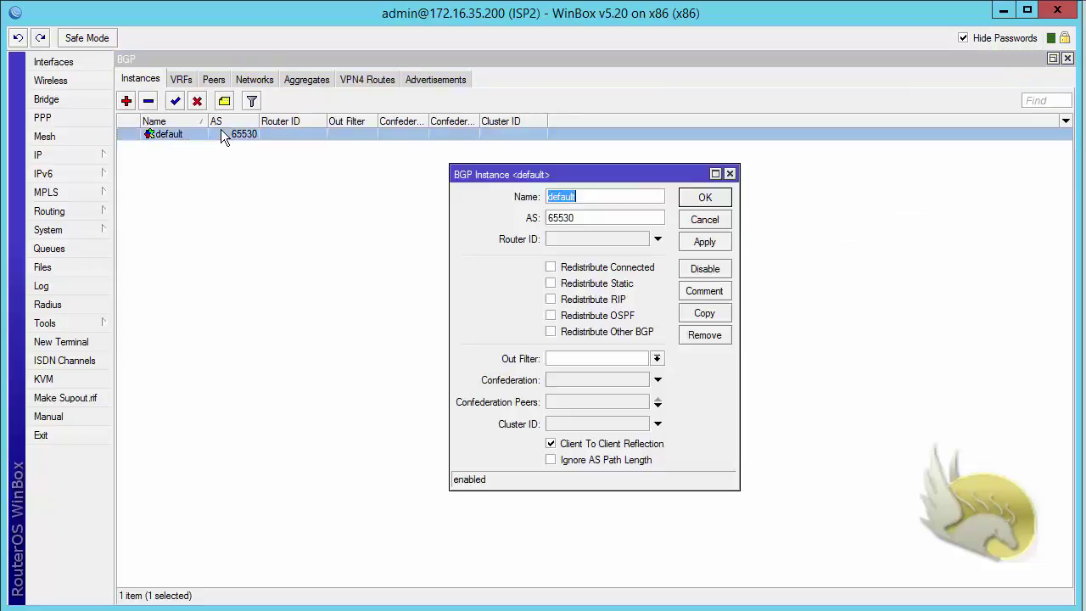
left_click_drag(589, 218, 509, 222)
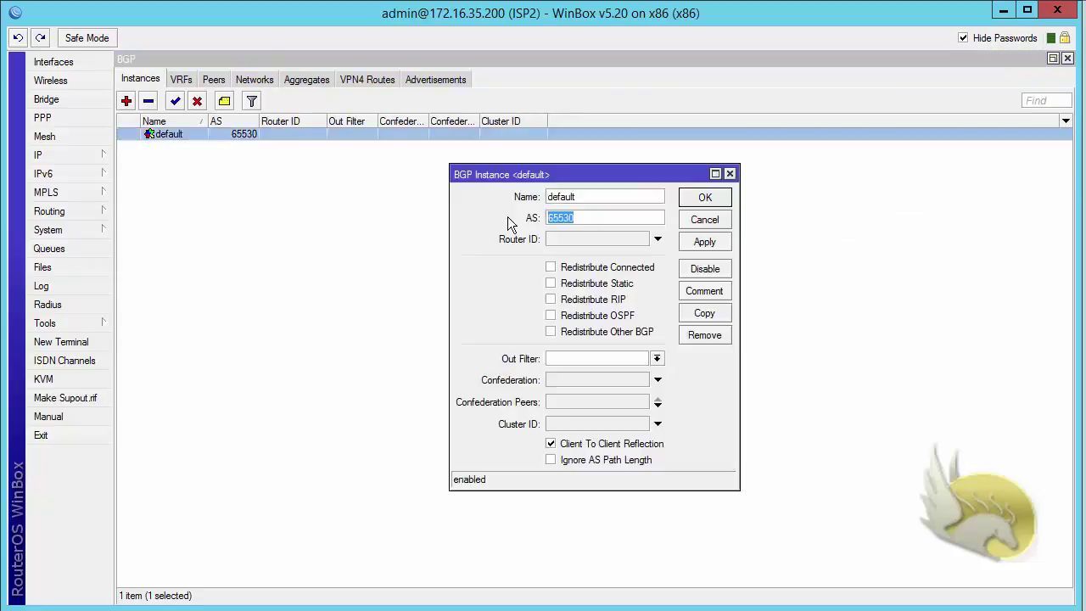
type("200")
key("Tab")
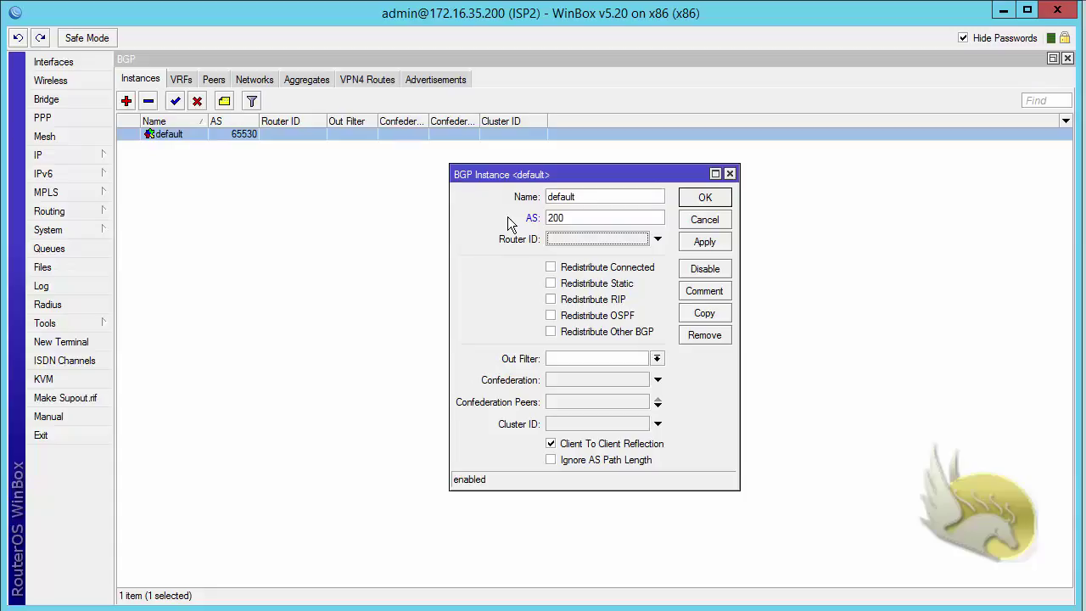
type("200.2")
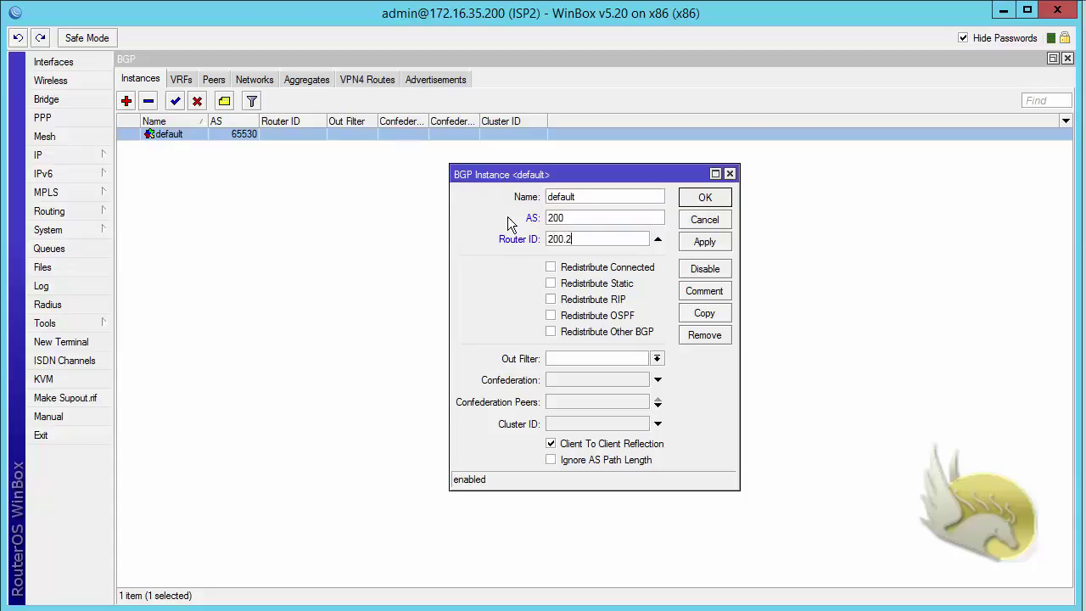
type("00.200.200")
left_click_drag(628, 241, 523, 242)
key("ctrl+c")
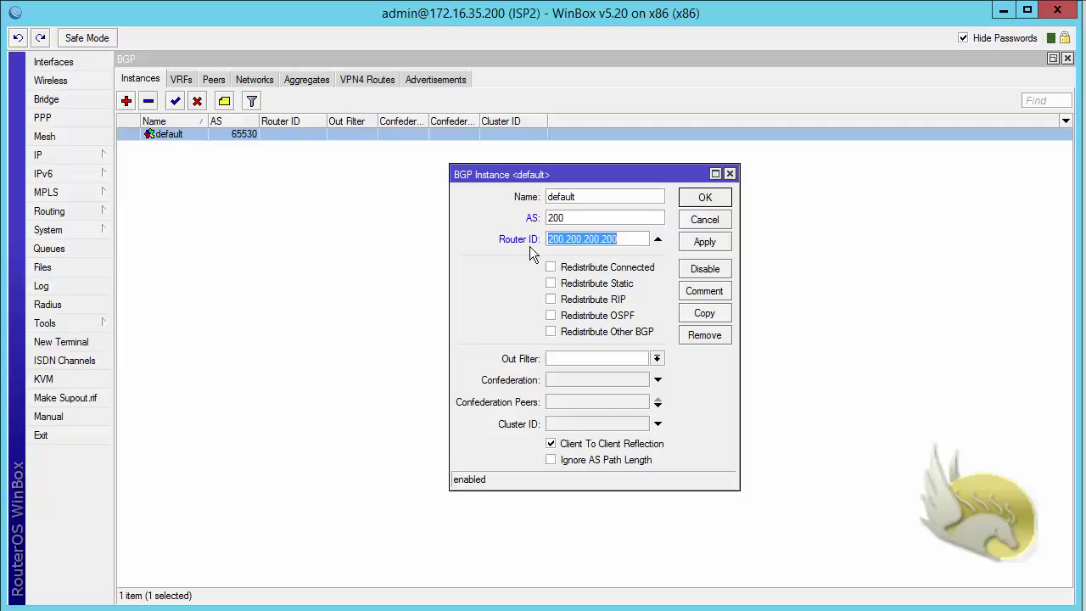
left_click(703, 199)
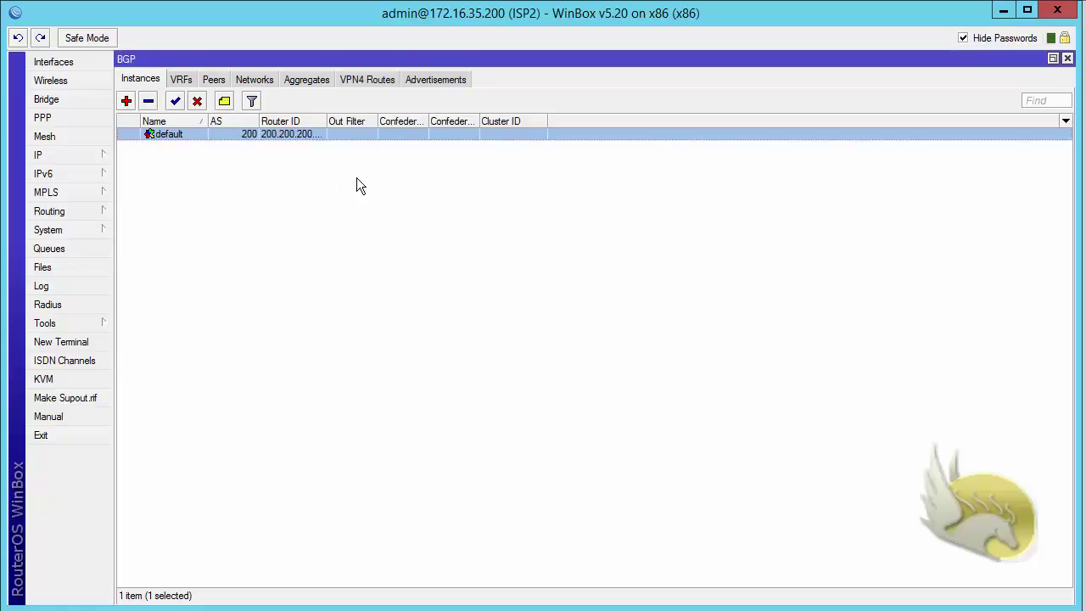
left_click_drag(324, 122, 352, 118)
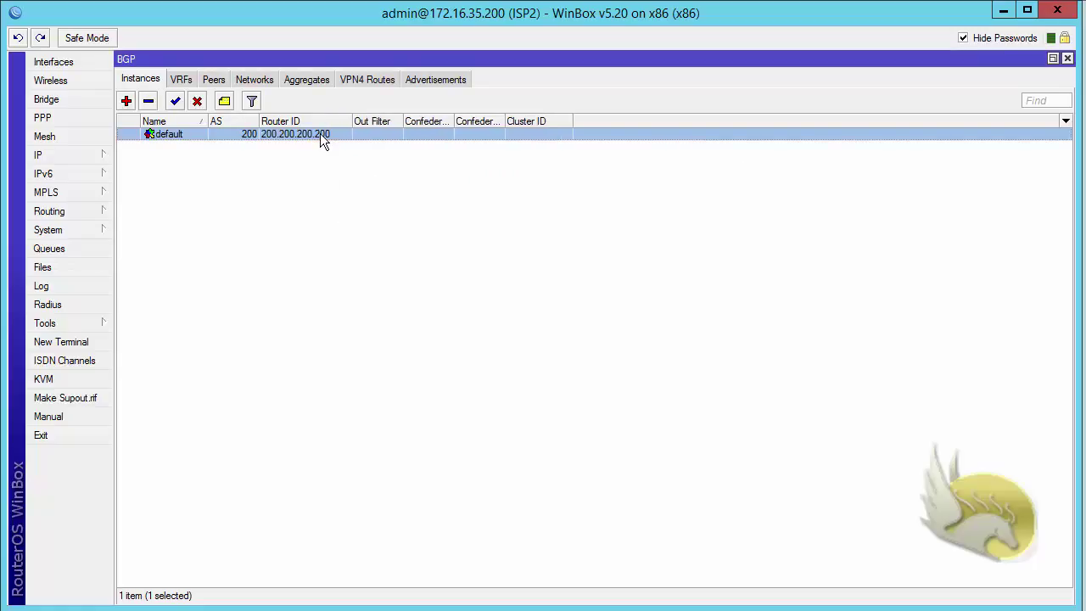
Step: Change lo0's address from 5.5.5.5/24 to 200.200.200.200/24
left_click(82, 156)
left_click(153, 195)
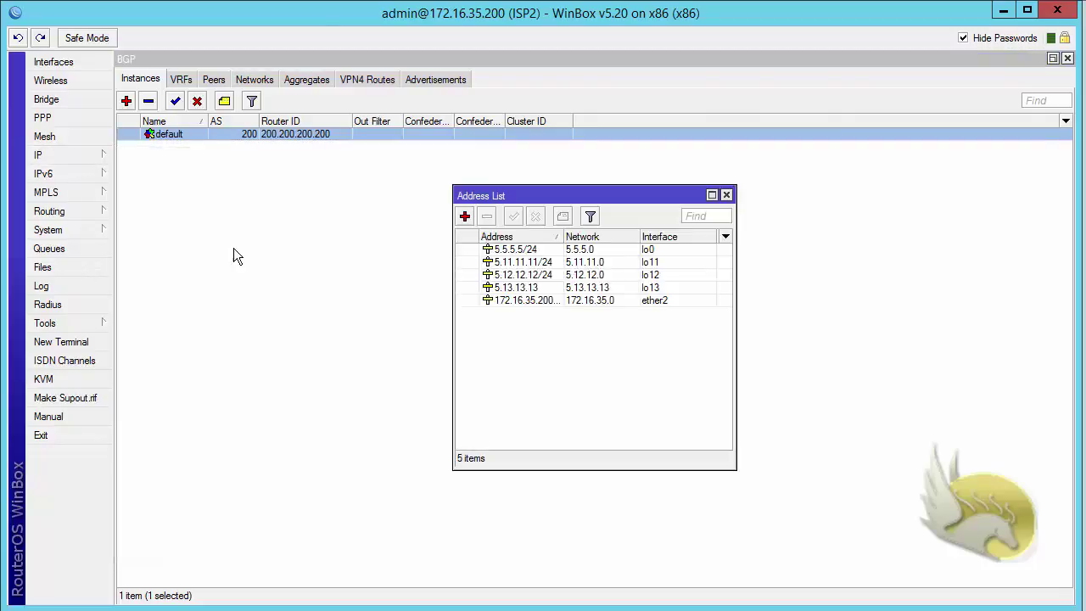
double_click(516, 249)
key("ctrl+v")
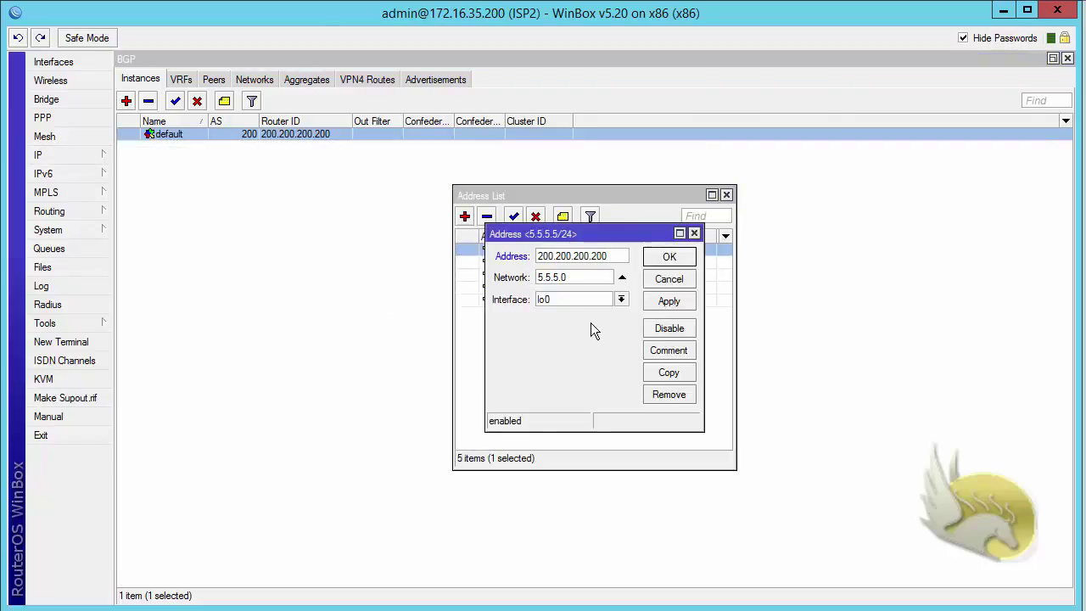
type("/24")
left_click(667, 259)
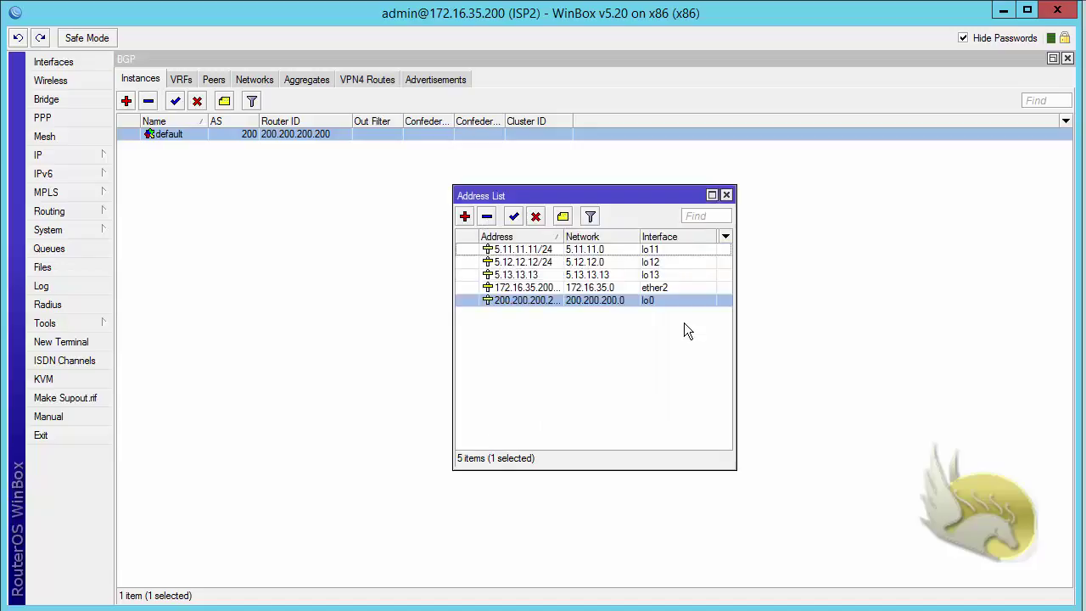
left_click(727, 195)
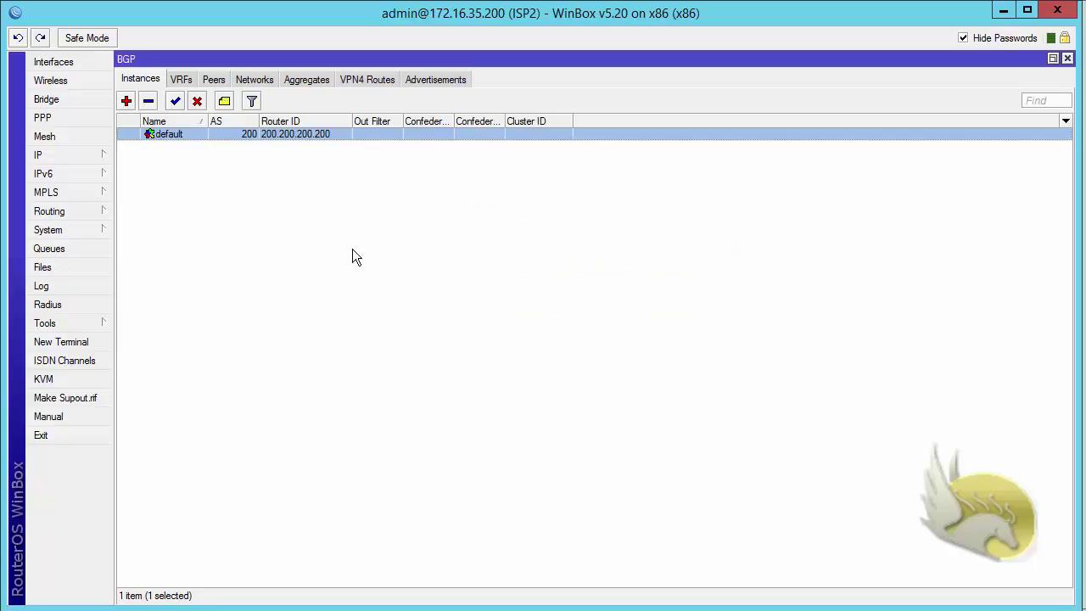
Step: Add ISP2 BGP peer R5 at 172.16.35.105 with remote AS 65000, then return to Paint
left_click(213, 79)
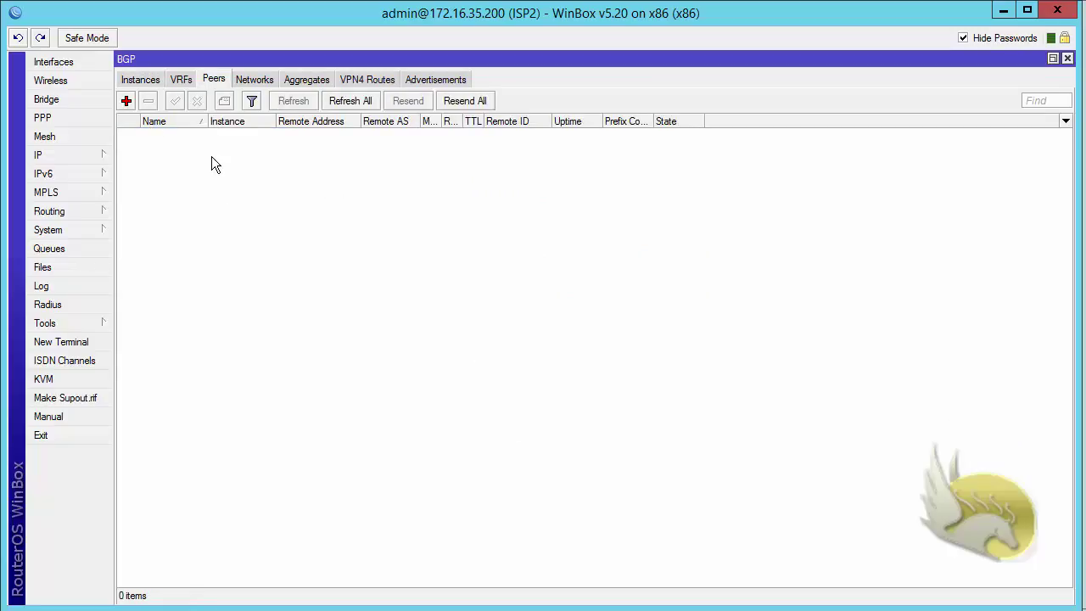
left_click(125, 100)
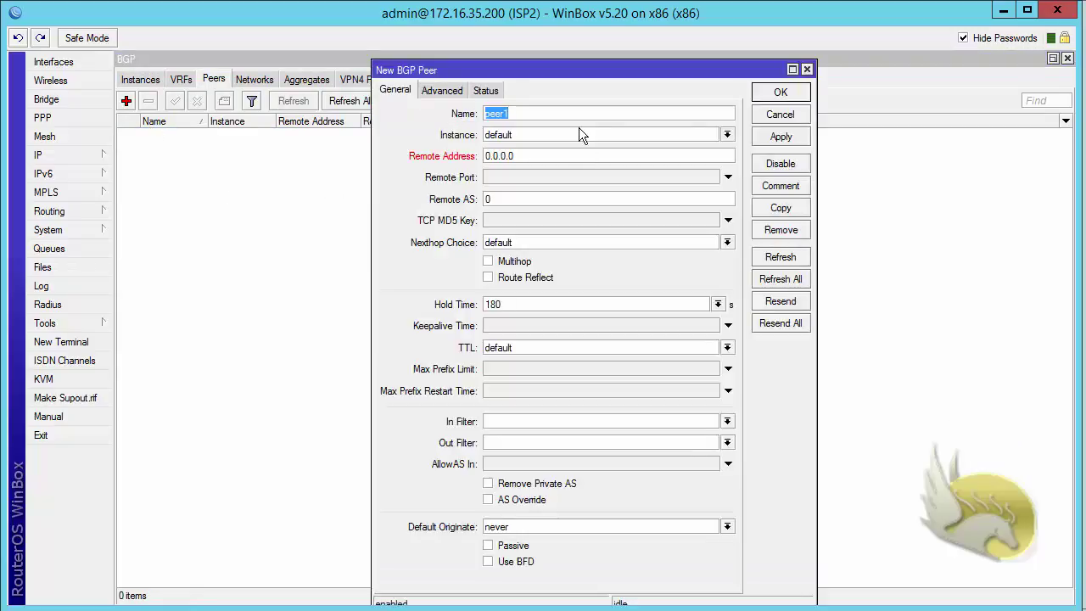
type("R5")
key("Tab")
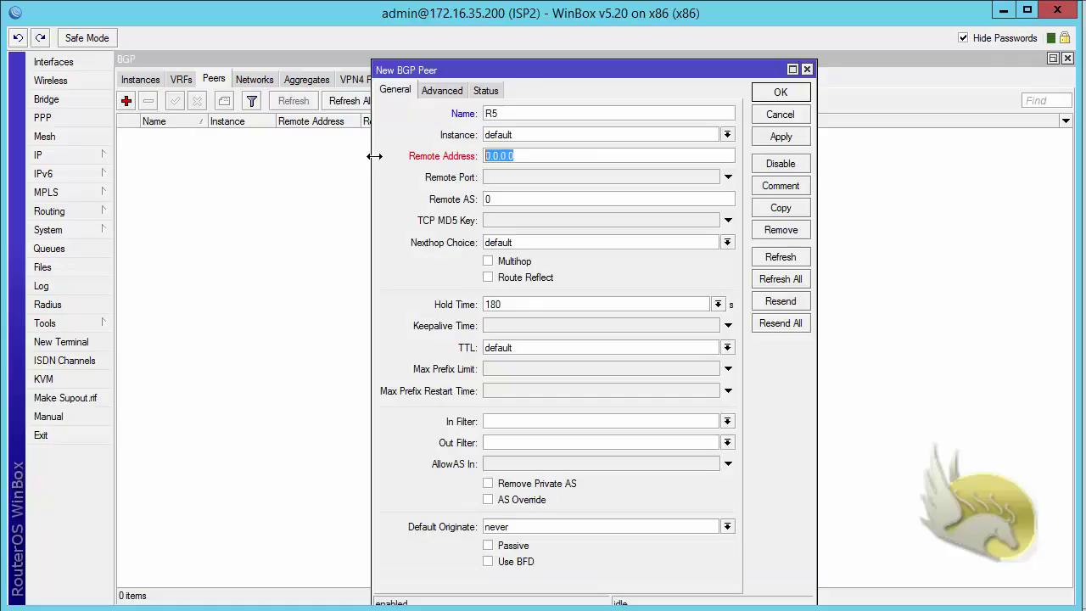
type("17")
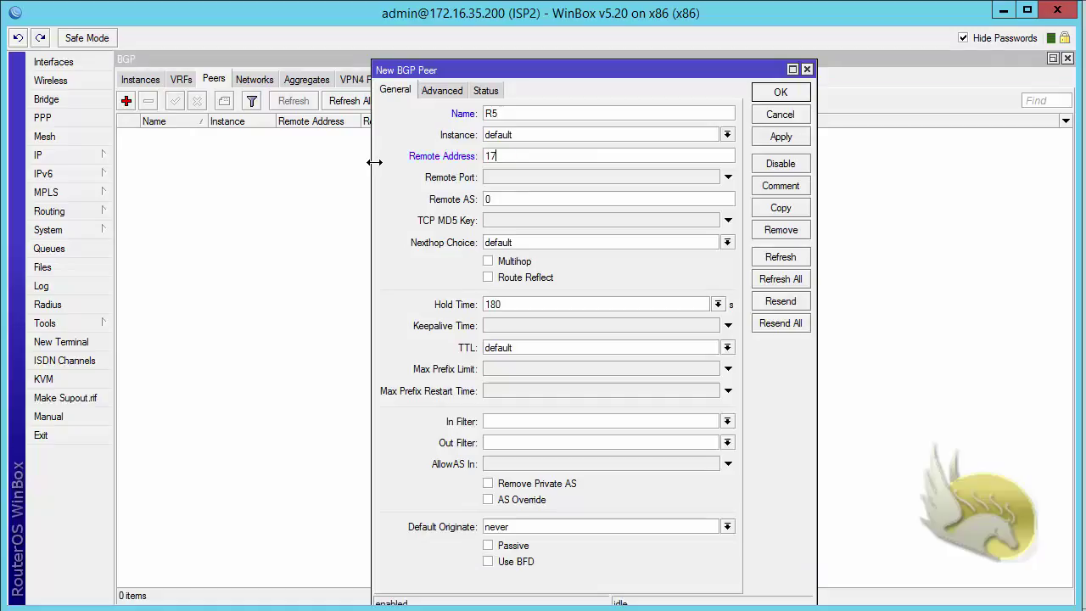
type("2.16.35.105")
key("Tab")
key("Tab")
type("65000")
left_click(772, 92)
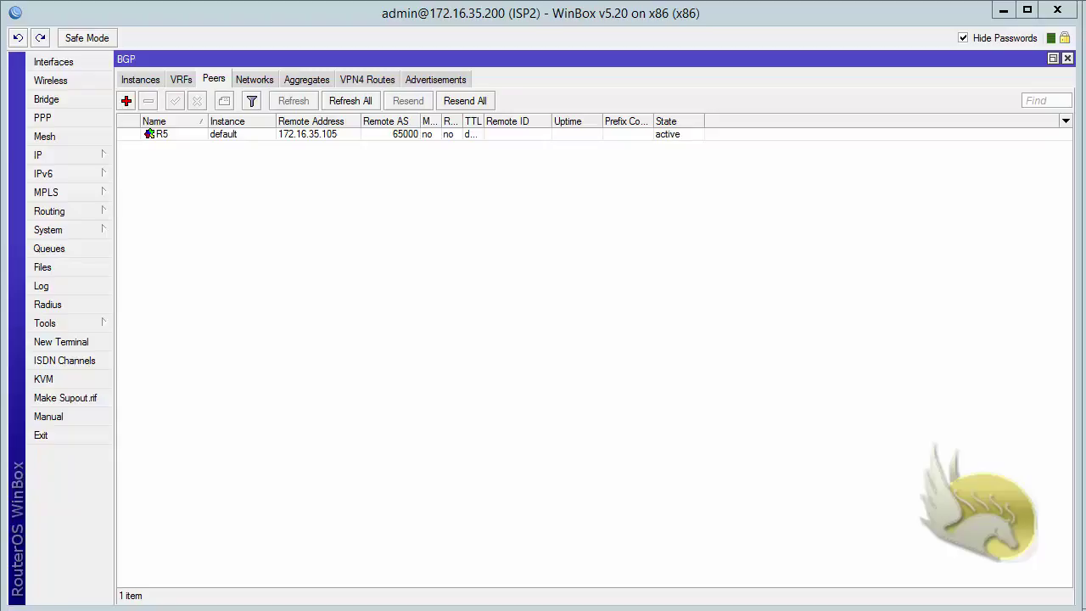
key("alt+Tab")
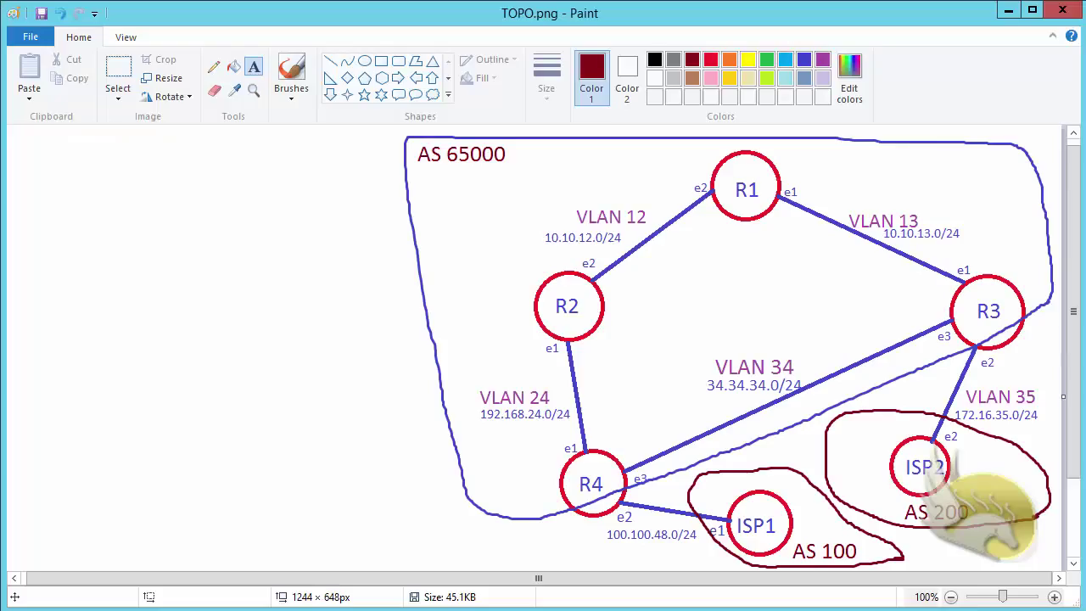
Step: Change the last digit of peer R5's remote address so it reads 172.16.35.103
key("alt+Tab")
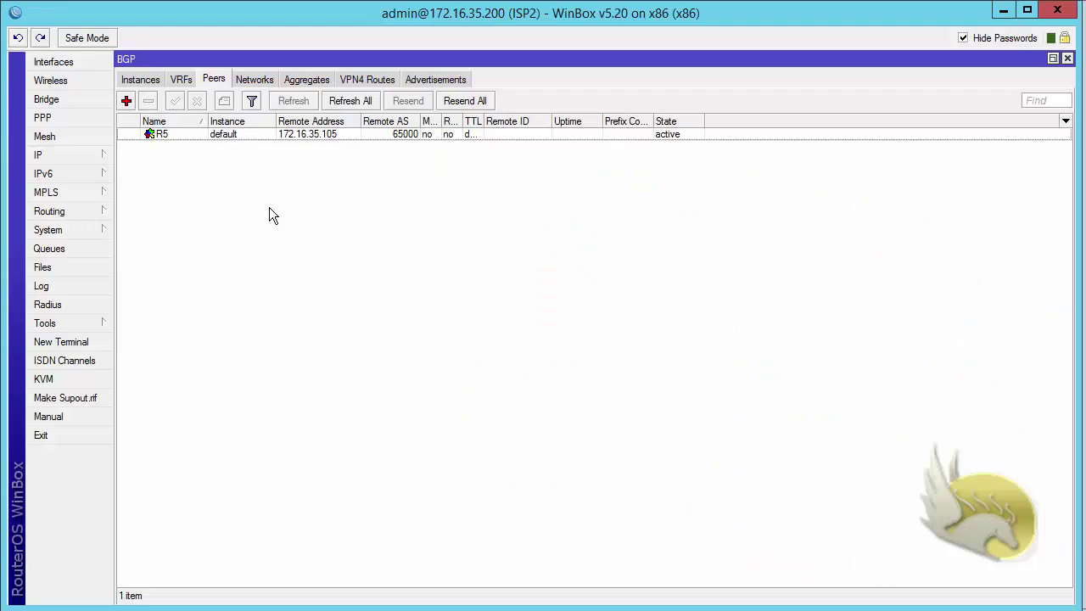
double_click(307, 137)
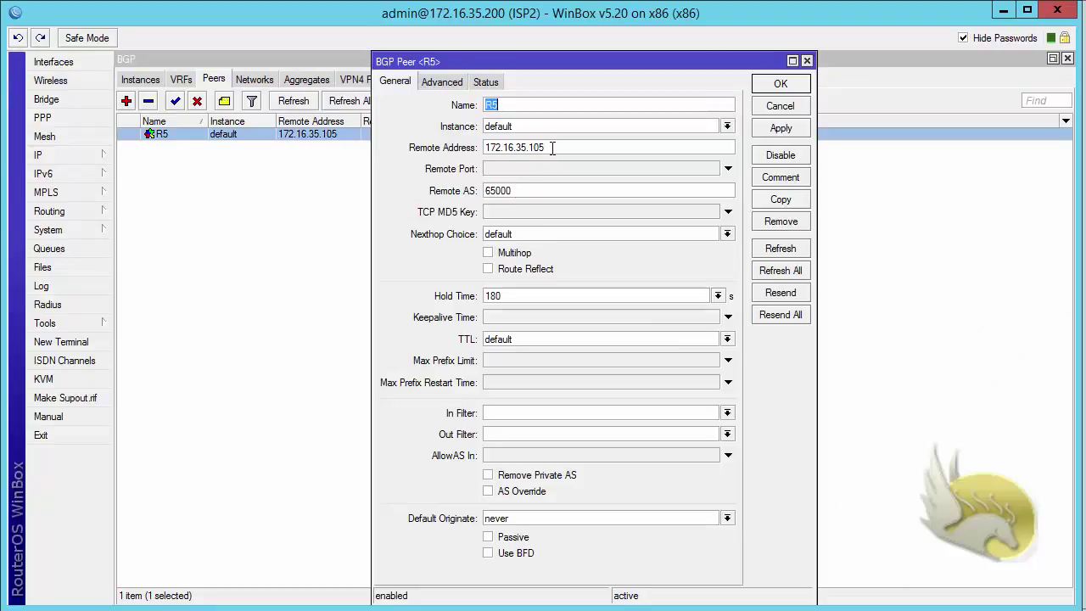
left_click_drag(544, 147, 547, 166)
type("3")
left_click(791, 87)
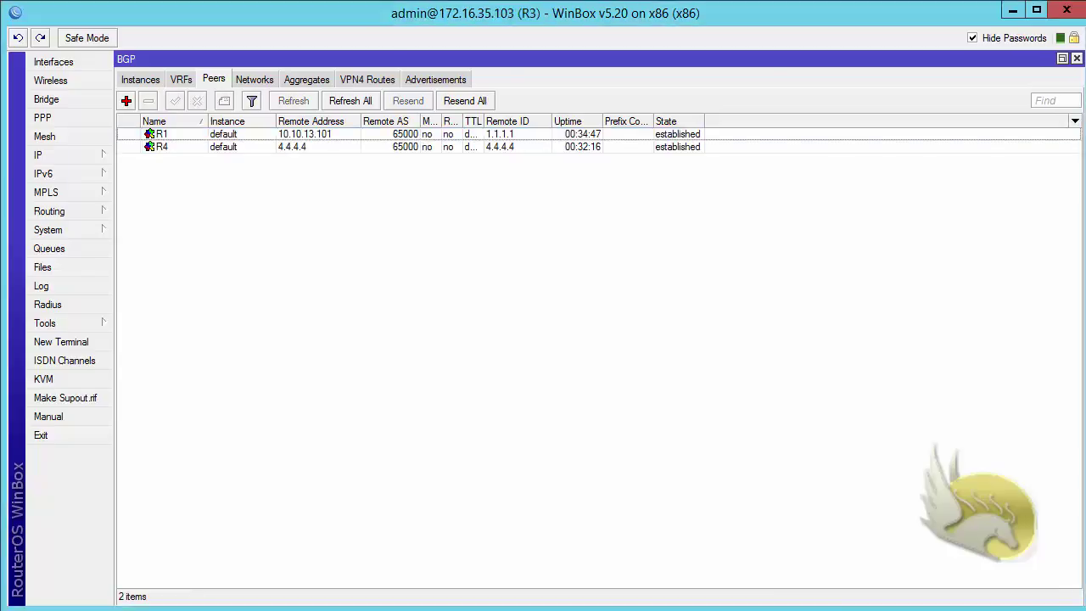
Step: Start a new BGP peer named ISP2 at 172.16.35.200, checking the IP address list
left_click(126, 101)
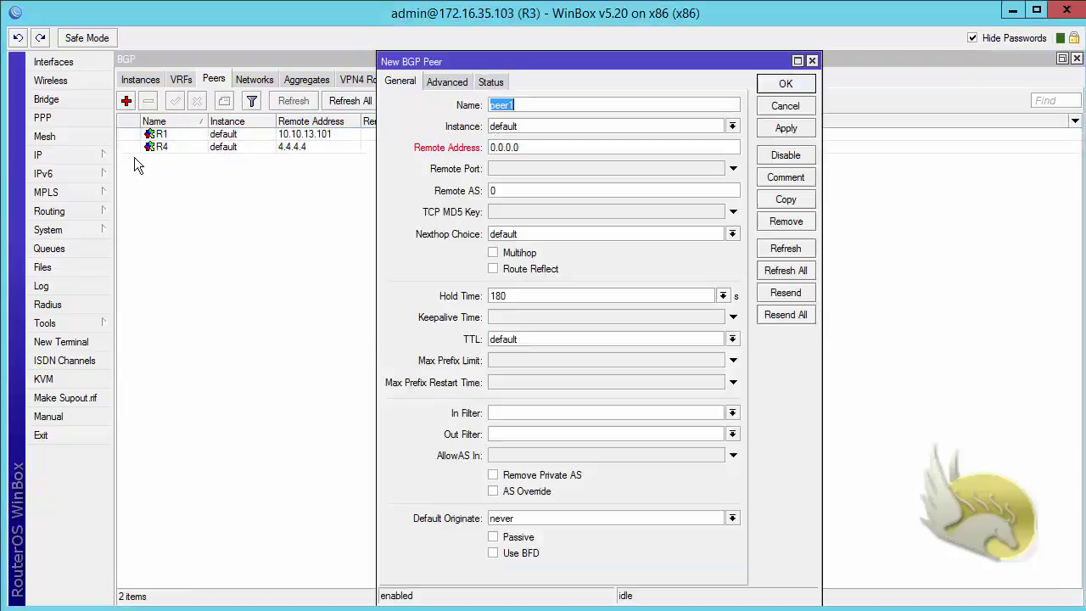
type("ISP2")
key("Tab")
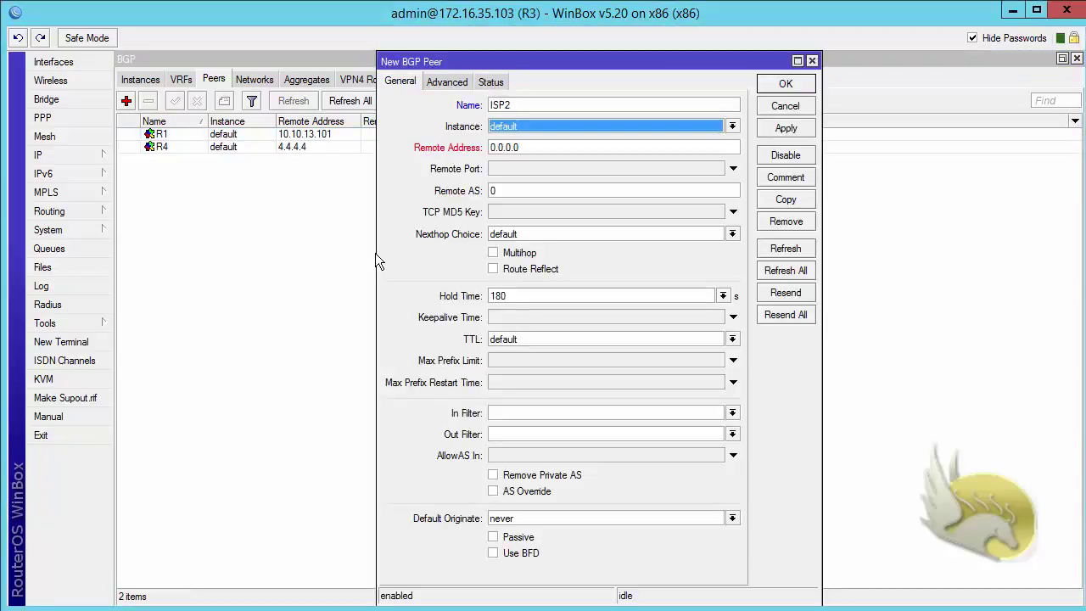
key("Tab")
type("172.16")
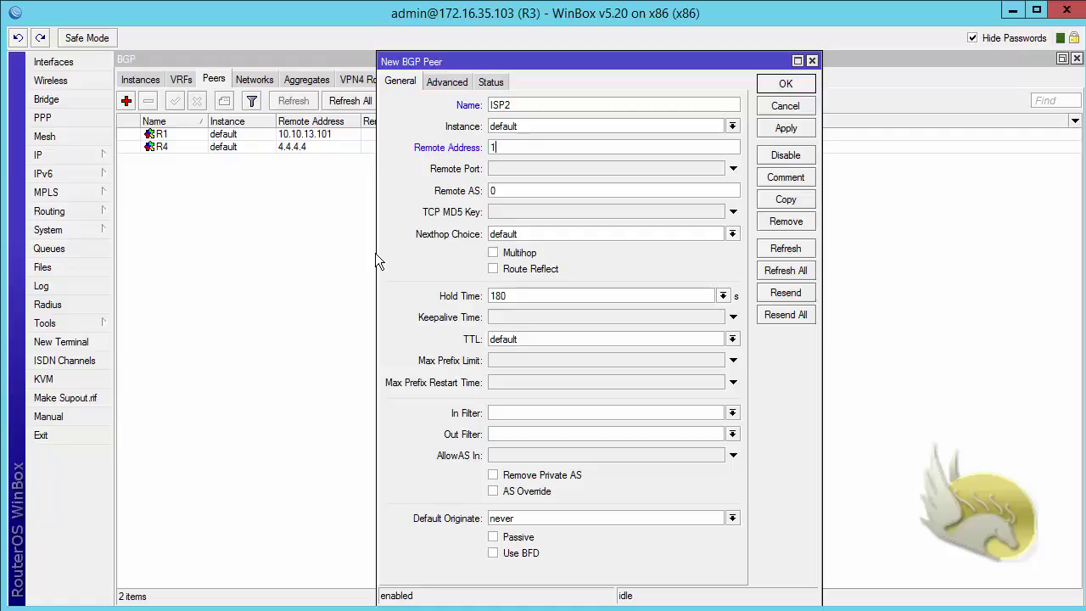
type(".35.1")
key("BackSpace")
type("200")
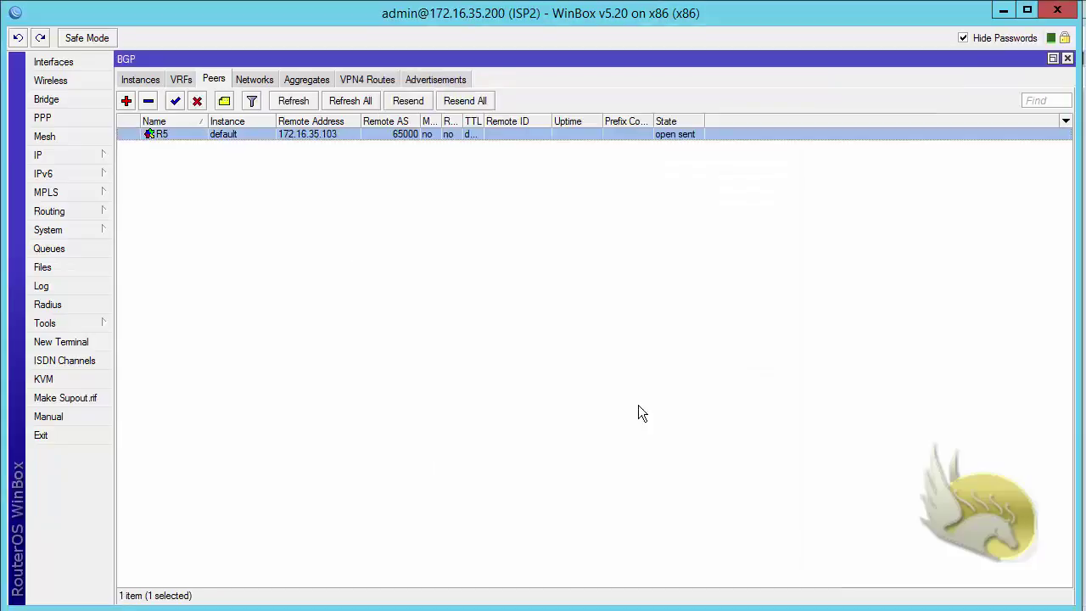
left_click(83, 155)
left_click(156, 195)
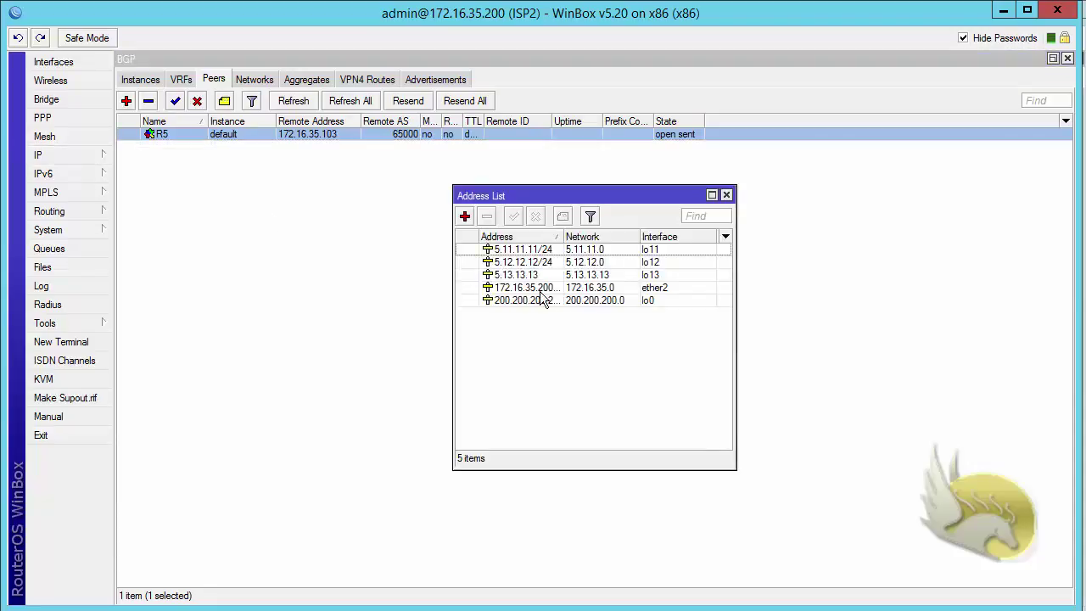
left_click(727, 195)
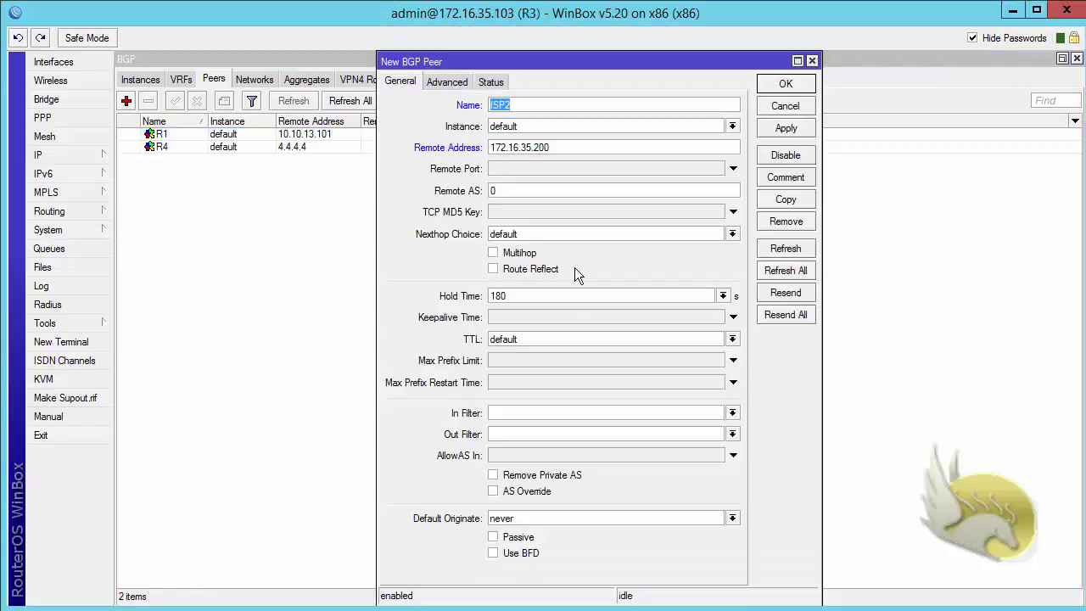
Step: Set remote AS 200, create the ISP2 peer, and widen the Multihop column to inspect it
key("Tab")
key("Tab")
key("Tab")
key("Tab")
type("200")
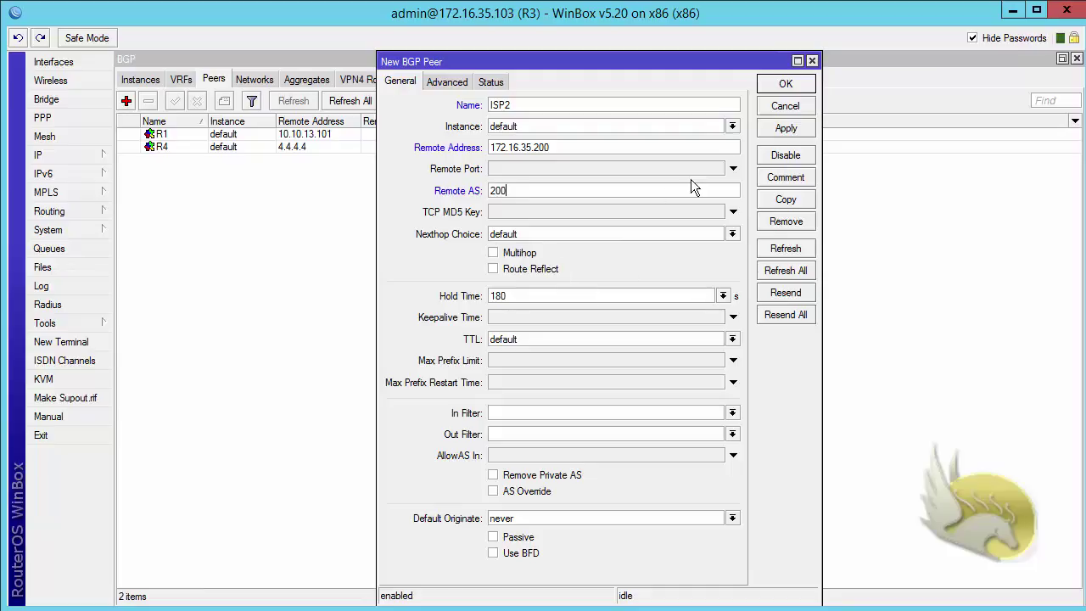
left_click(773, 88)
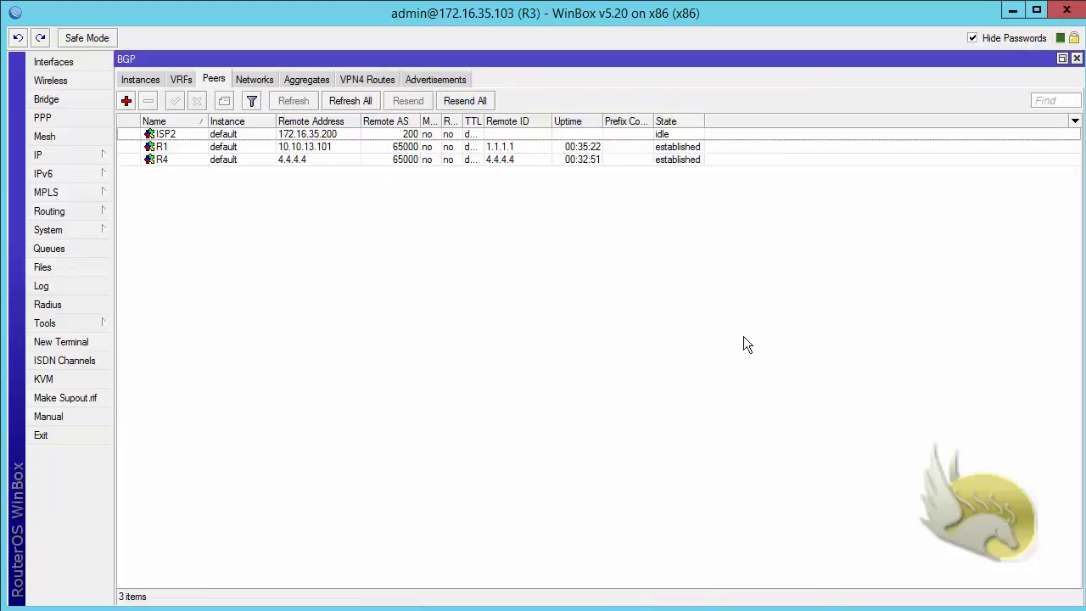
left_click(679, 135)
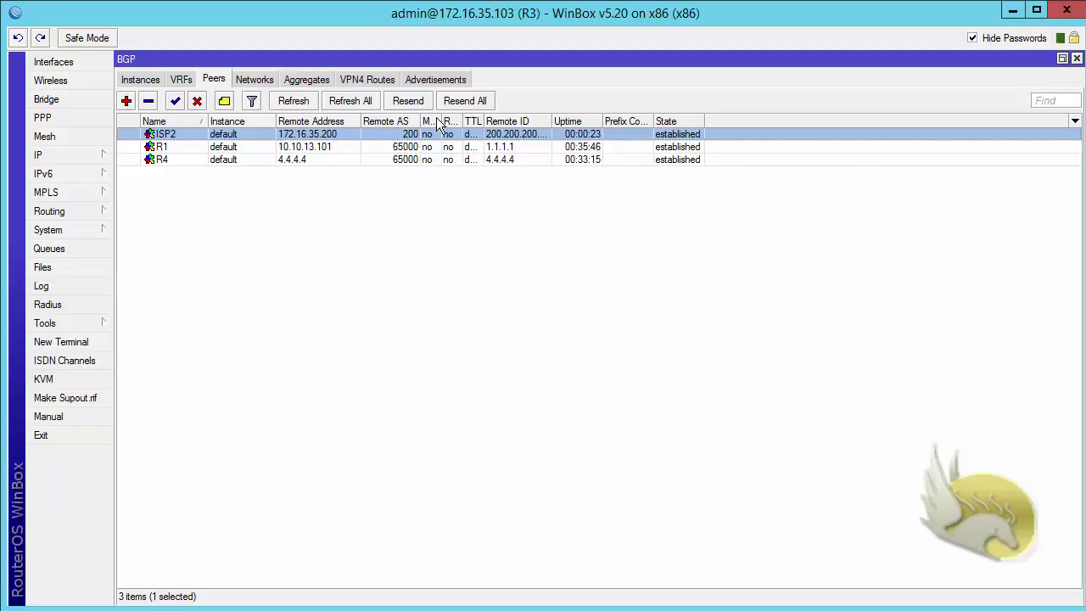
left_click_drag(439, 121, 491, 127)
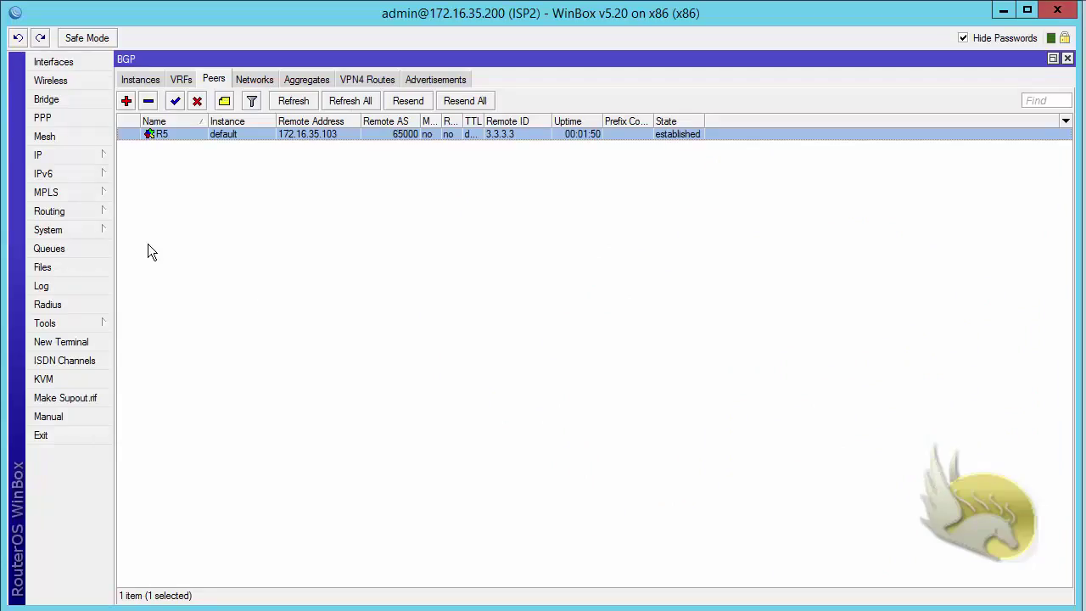
Step: Add RIP networks 172.16.35.0/24 and 200.200.200.0/24 on ISP2
left_click(76, 213)
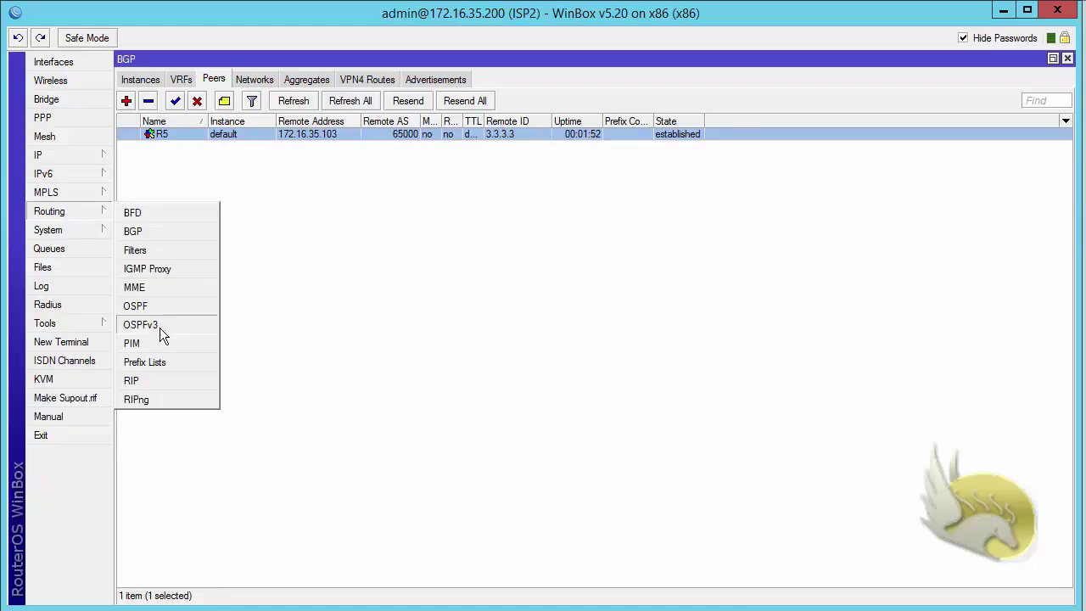
left_click(163, 378)
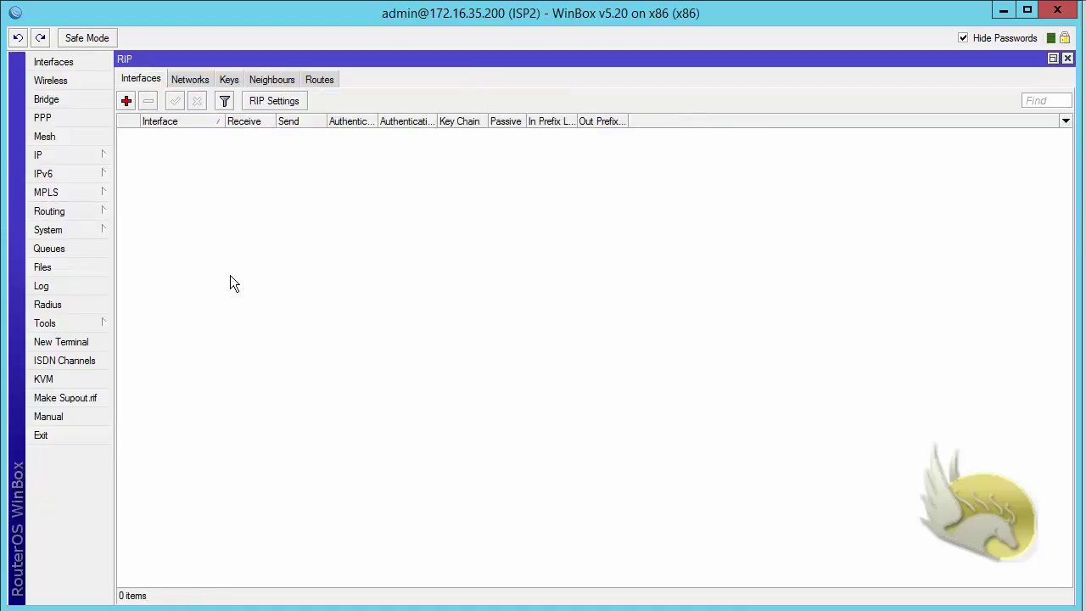
left_click(184, 80)
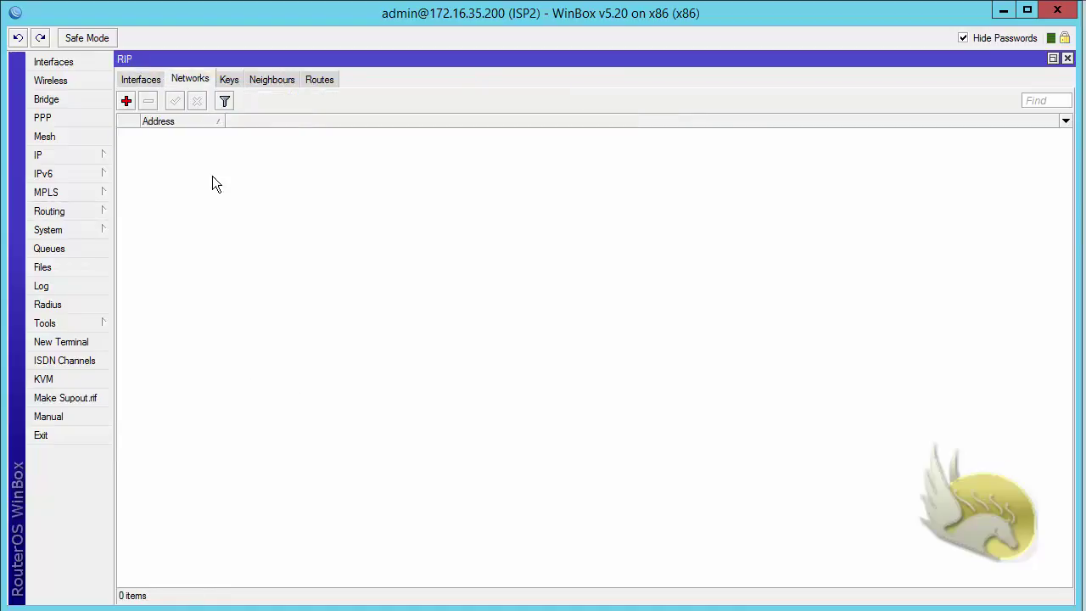
left_click(126, 101)
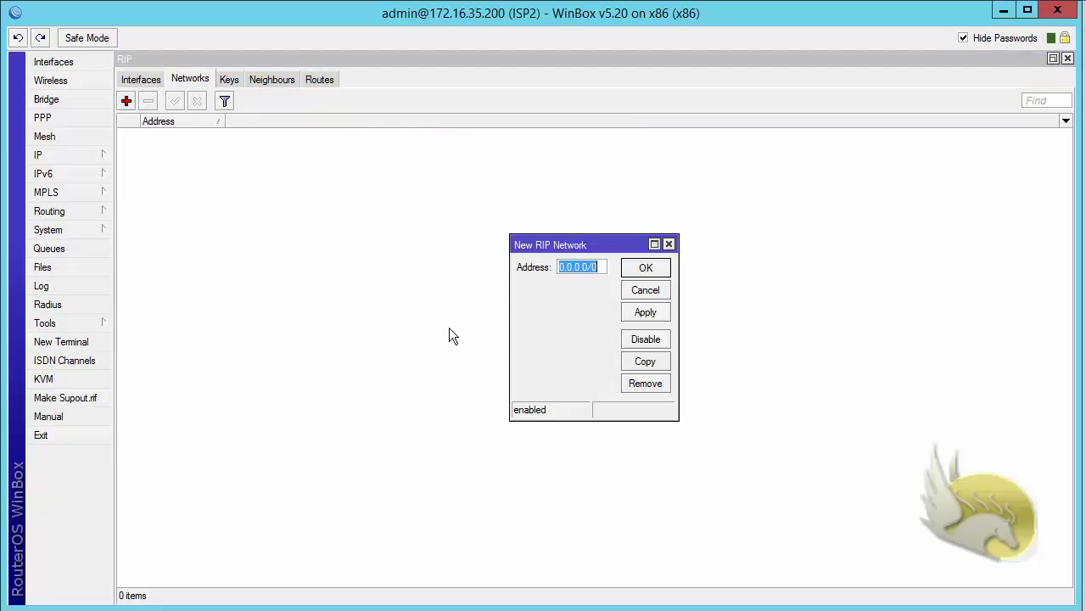
type("172.16")
type(".35.0")
type("/24")
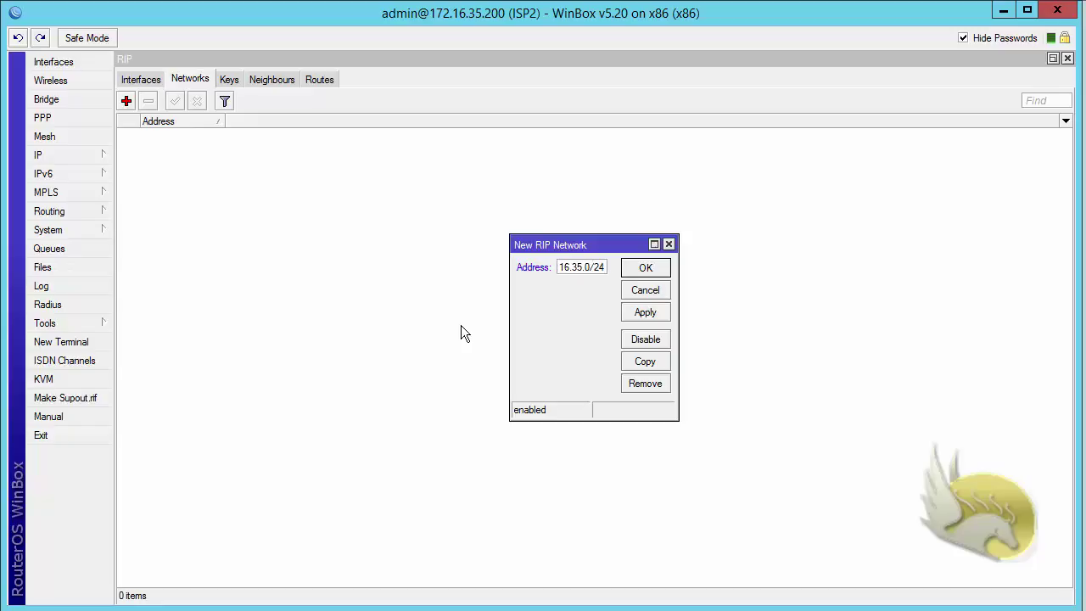
left_click(638, 269)
left_click(126, 103)
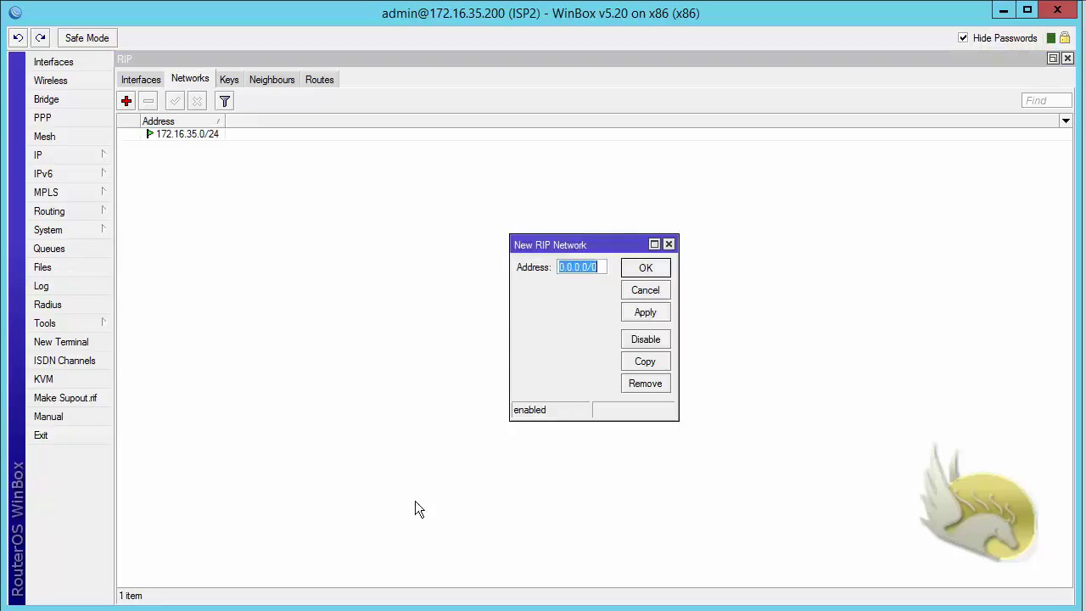
type("200.")
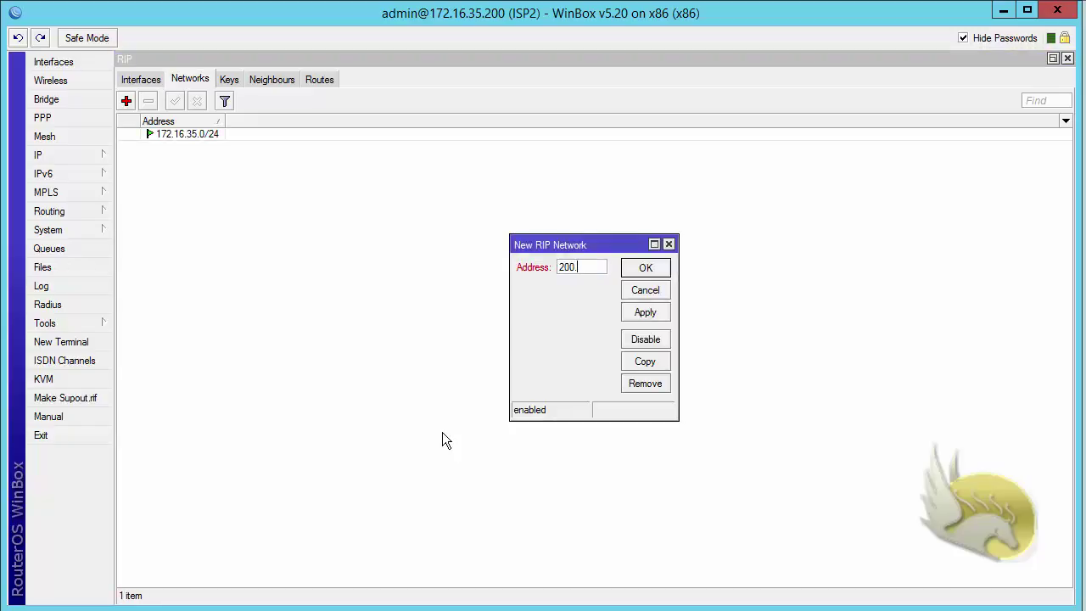
type("200.200.0/24")
left_click(641, 270)
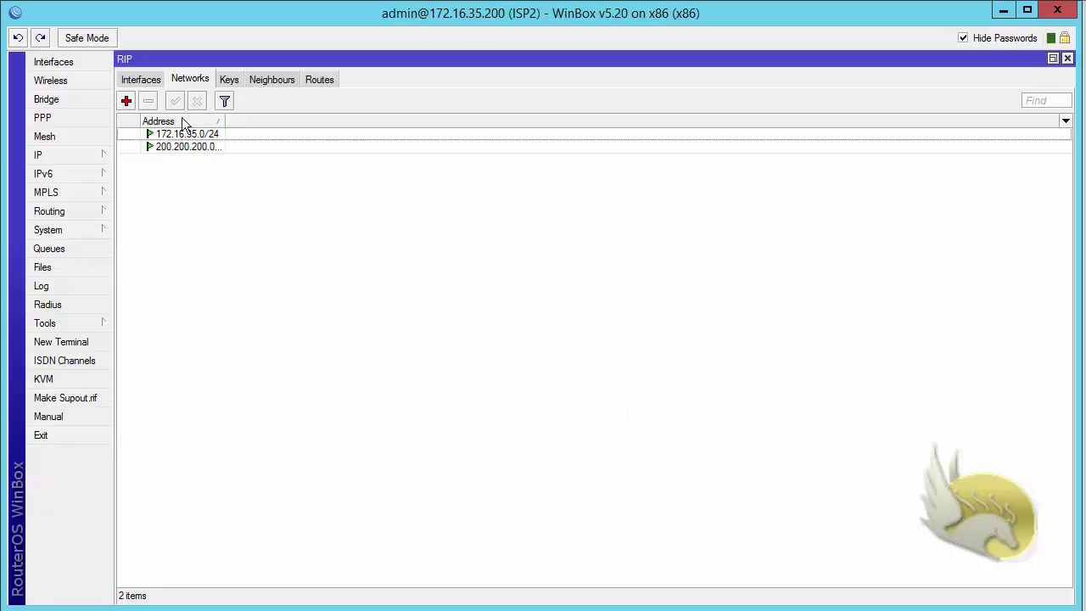
Step: Add ether2 as a RIP interface that receives and sends version 2 only
left_click(141, 80)
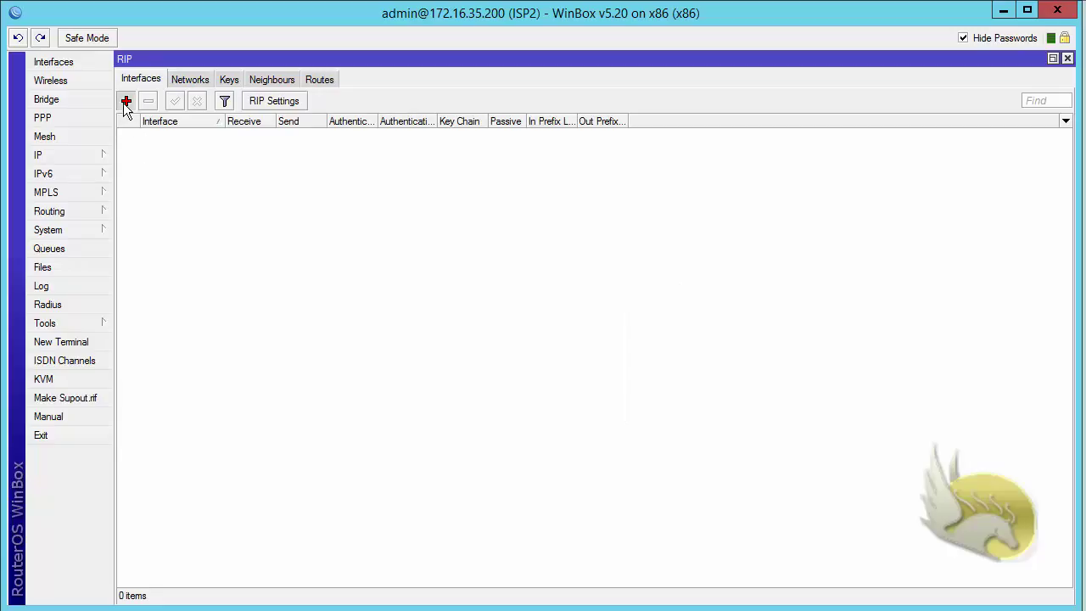
left_click(125, 100)
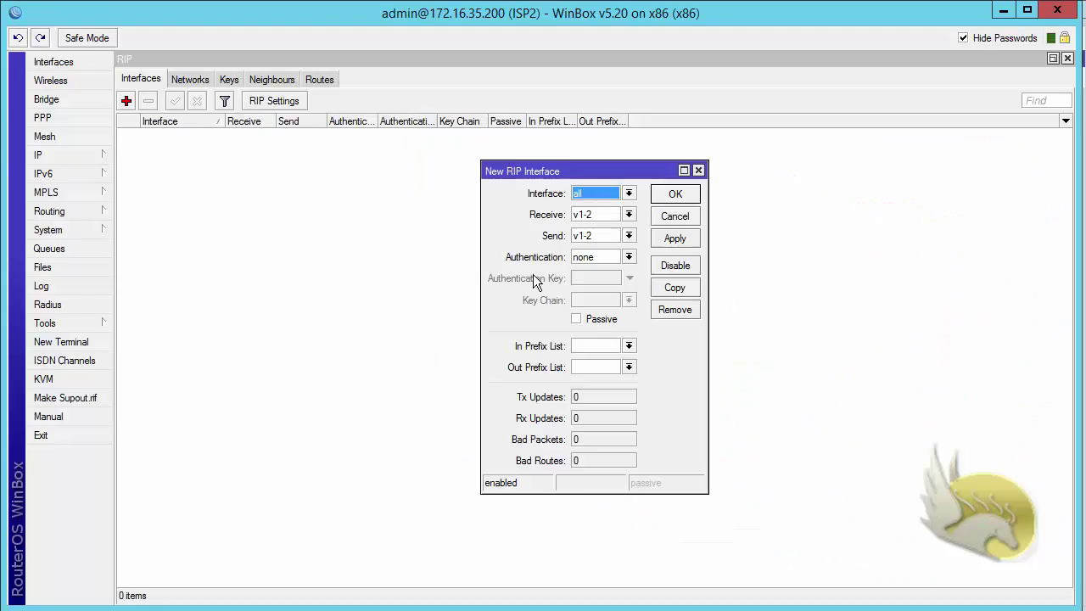
left_click(628, 193)
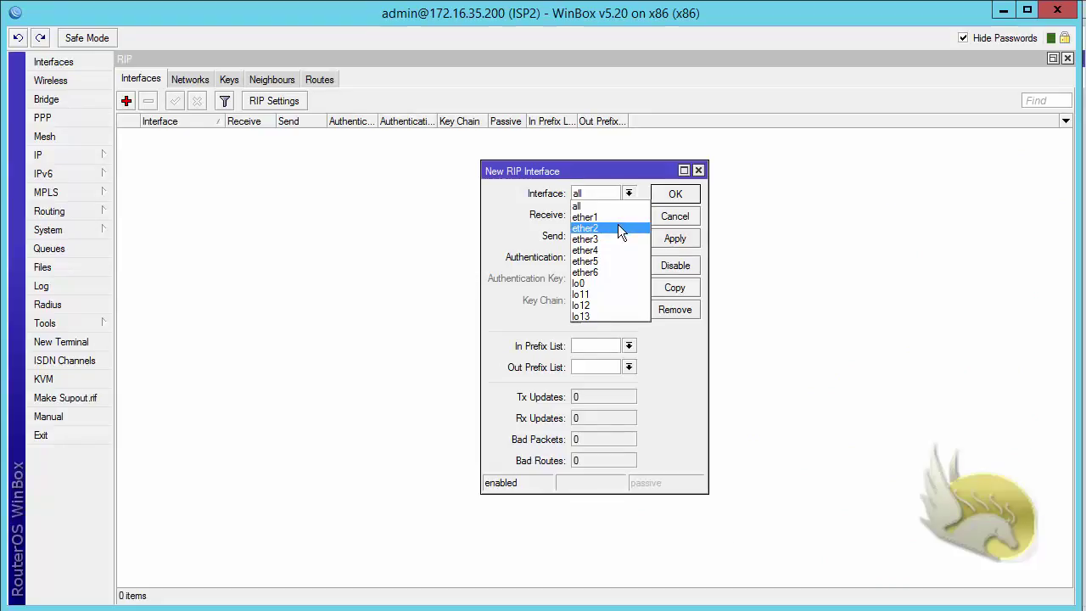
left_click(618, 227)
left_click(627, 215)
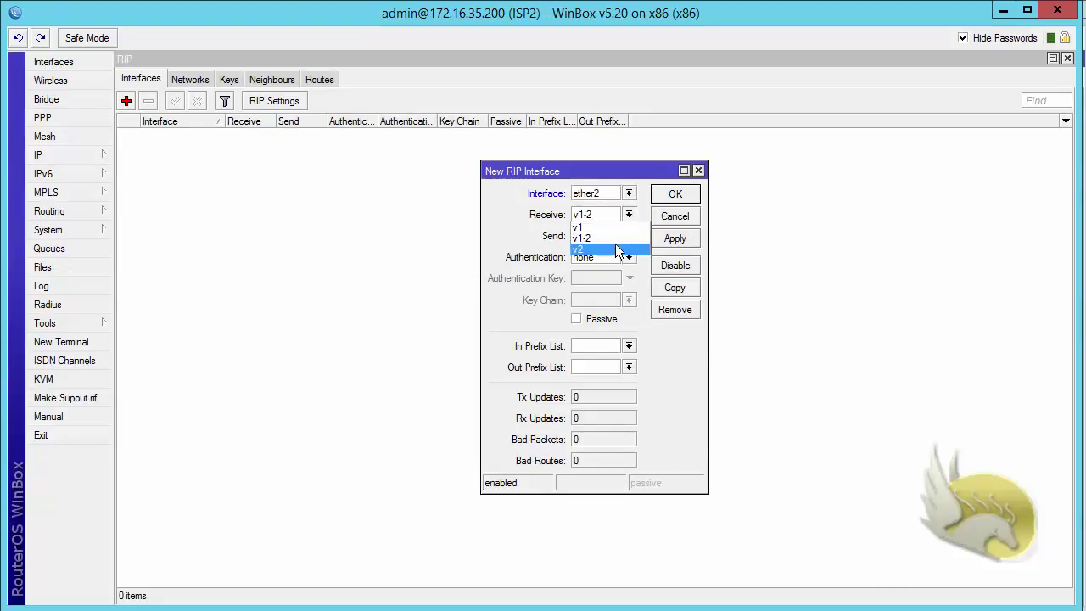
left_click(624, 248)
left_click(624, 237)
left_click(617, 269)
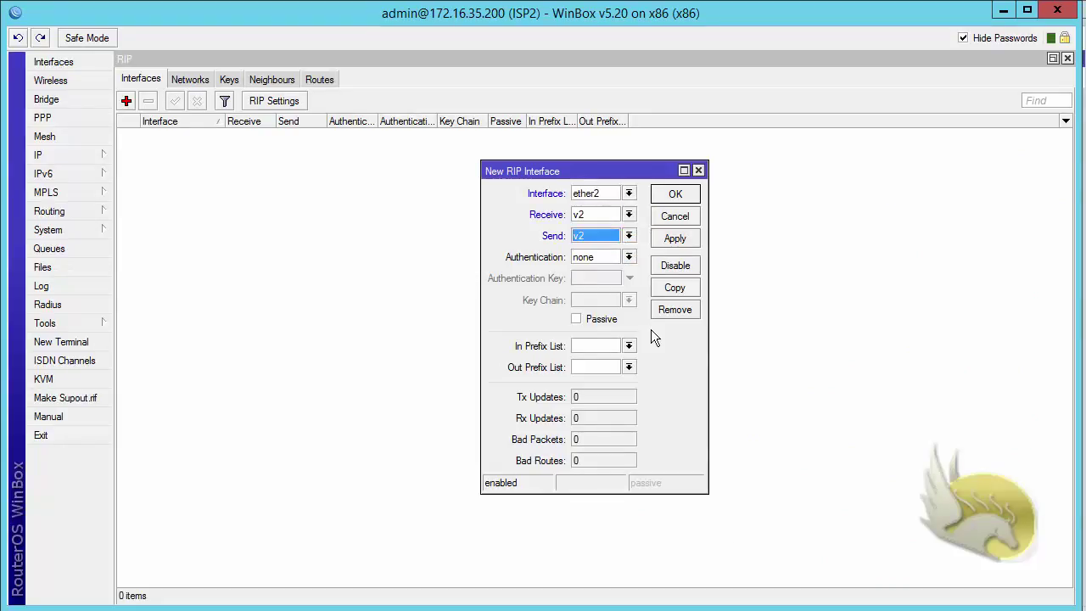
left_click(683, 195)
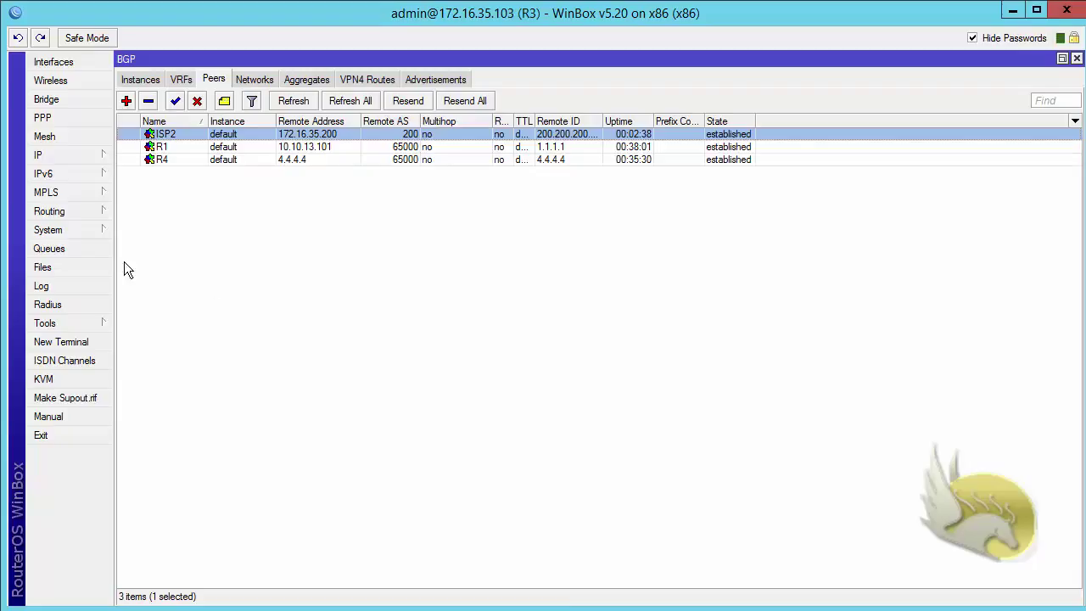
Step: Add RIP networks 172.16.35.0/24 and 3.3.3.0/24 on R3
left_click(93, 215)
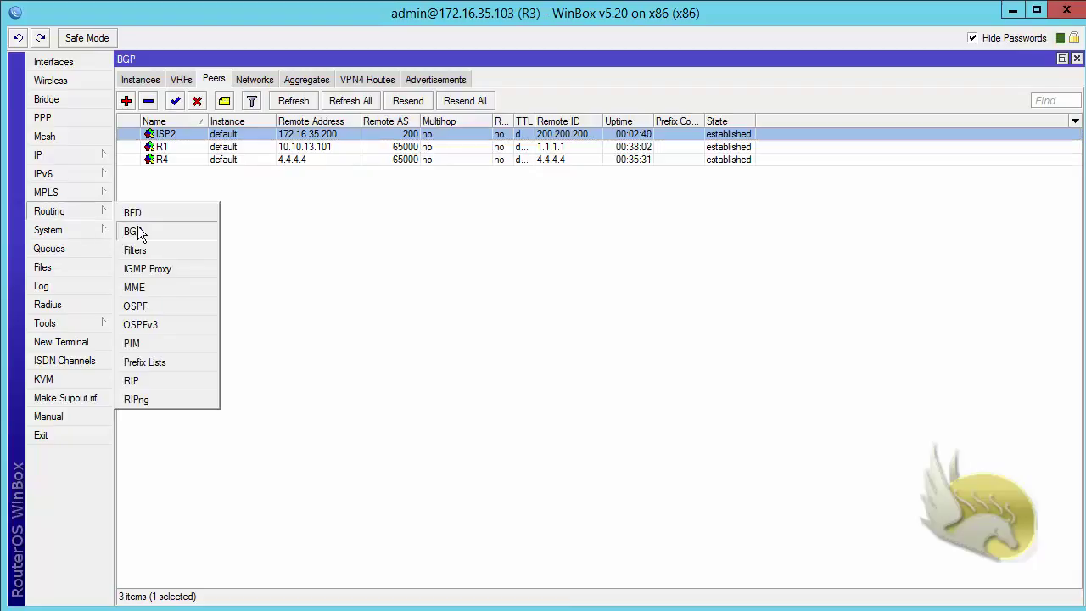
left_click(132, 380)
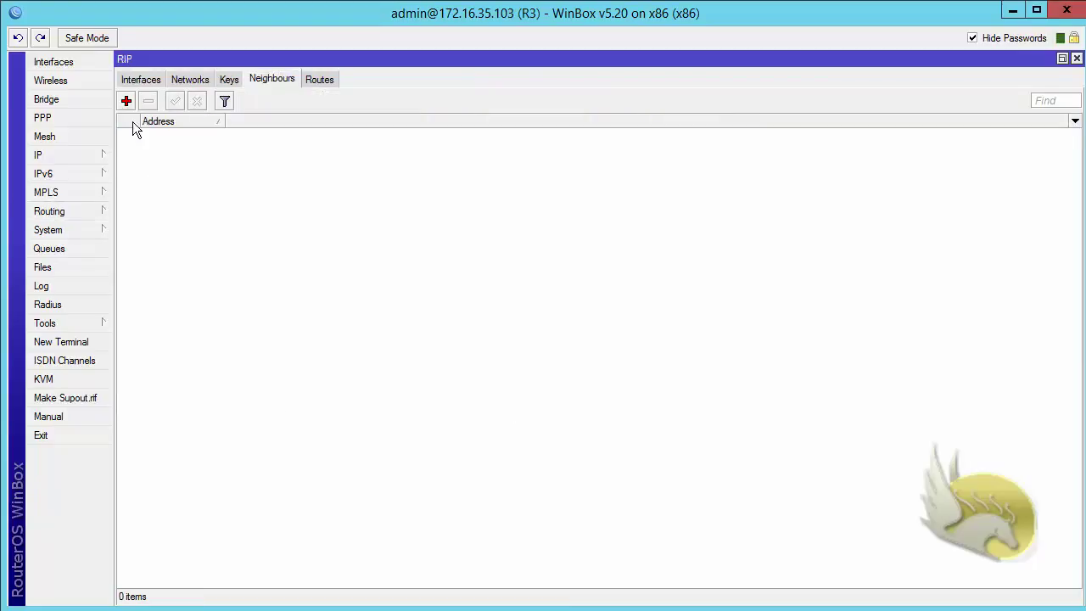
left_click(189, 84)
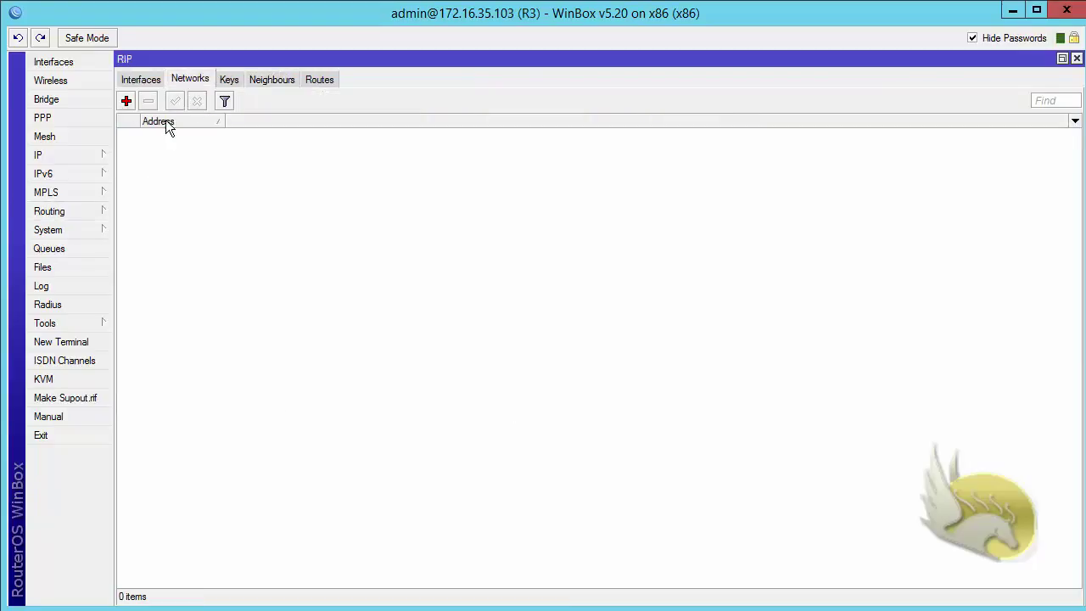
left_click(125, 101)
type("1")
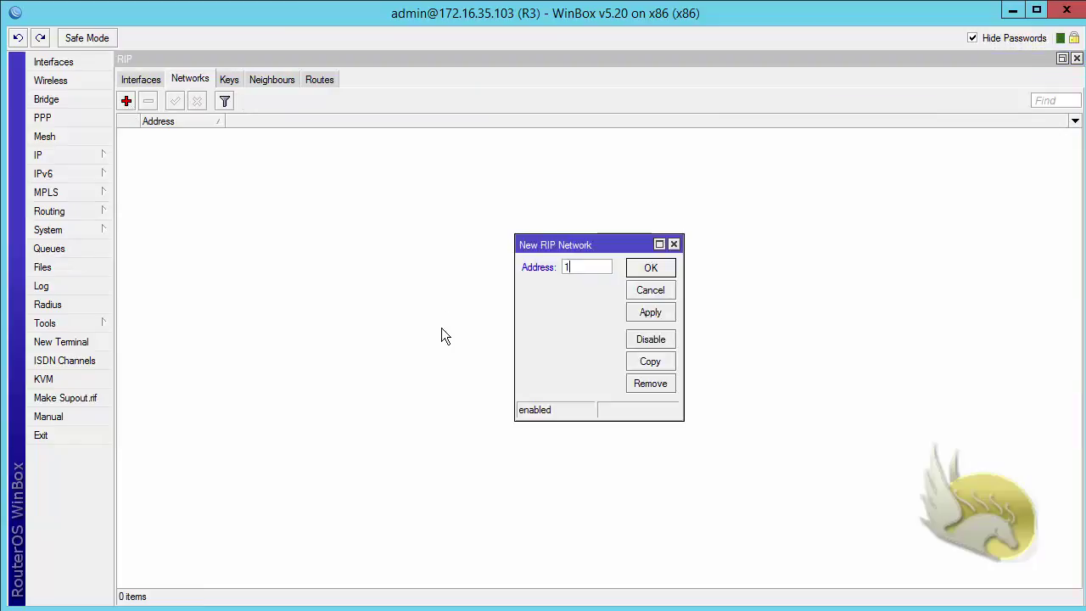
type("72.16.3")
type("5.0/24")
left_click(652, 269)
left_click(126, 102)
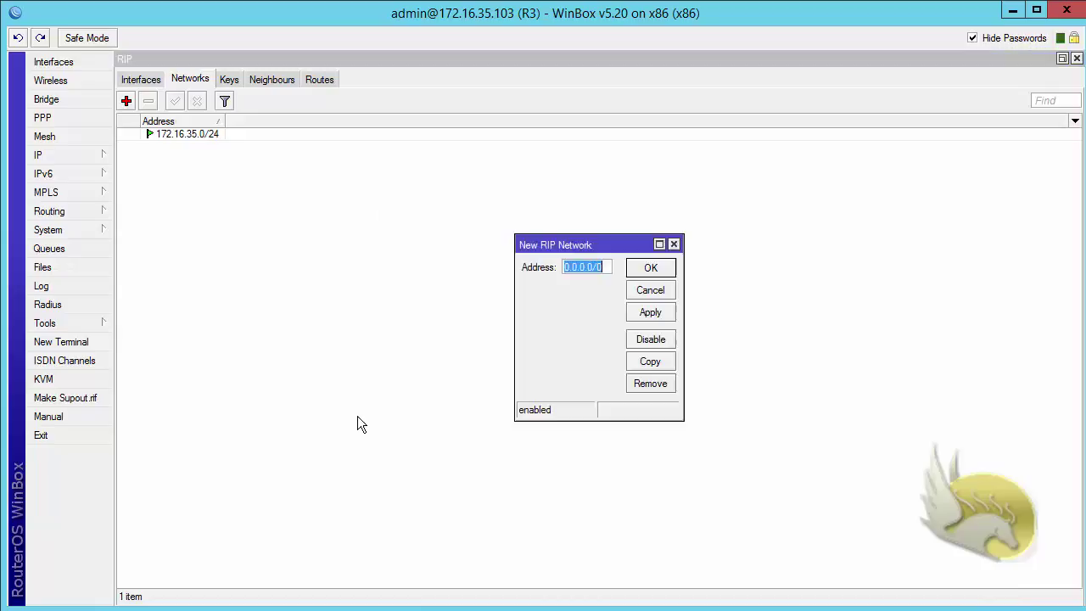
type("3.3.3.0/24")
left_click(651, 268)
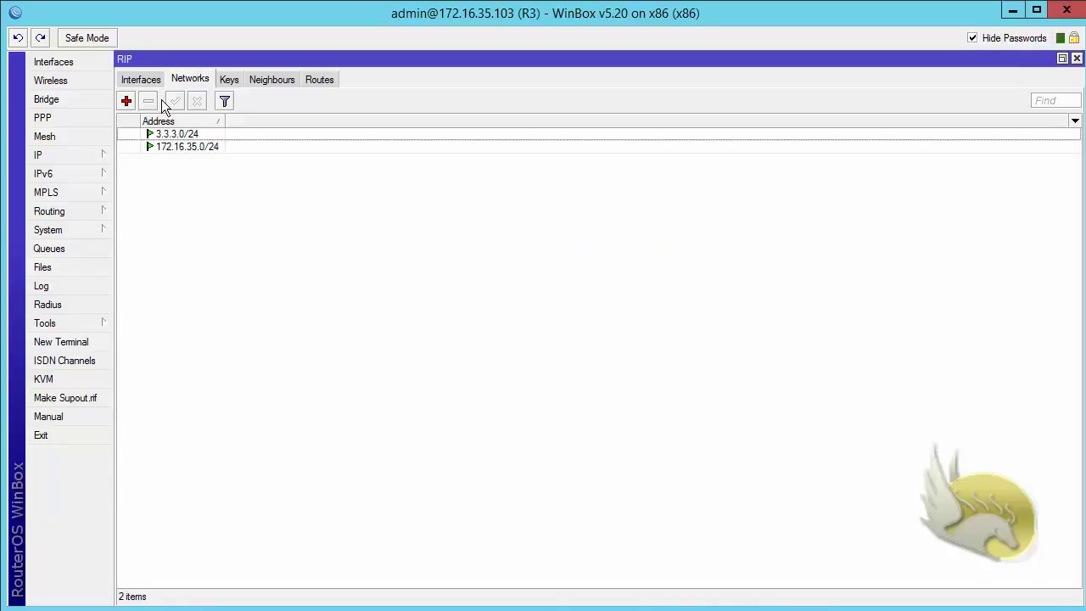
Step: Add ether2 as a RIP v2-only interface on R3, then view the RIP-learned routes
left_click(143, 80)
left_click(126, 104)
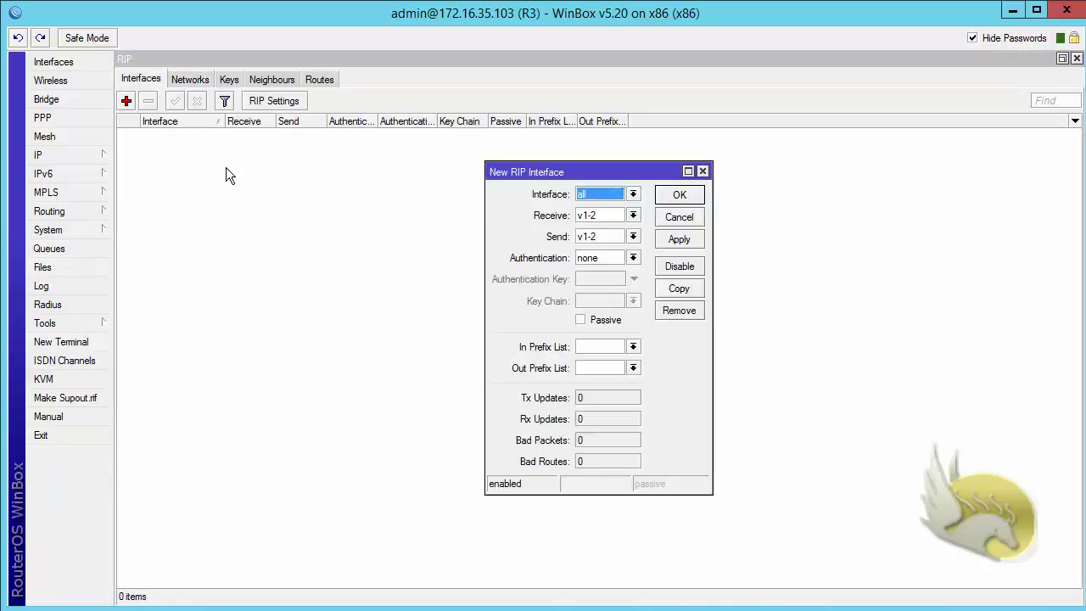
left_click(634, 196)
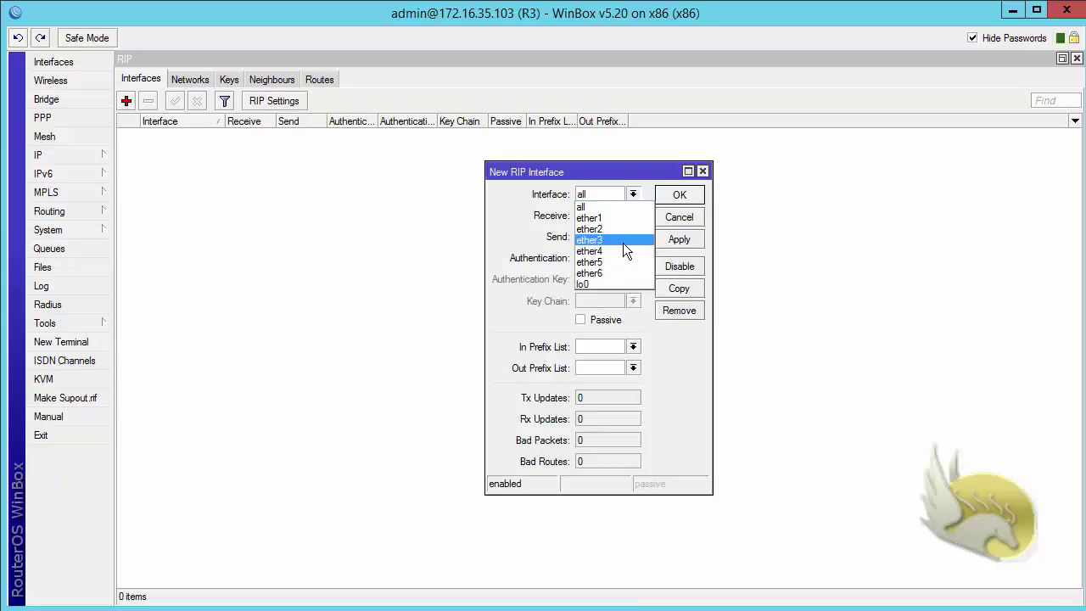
key("alt+Tab")
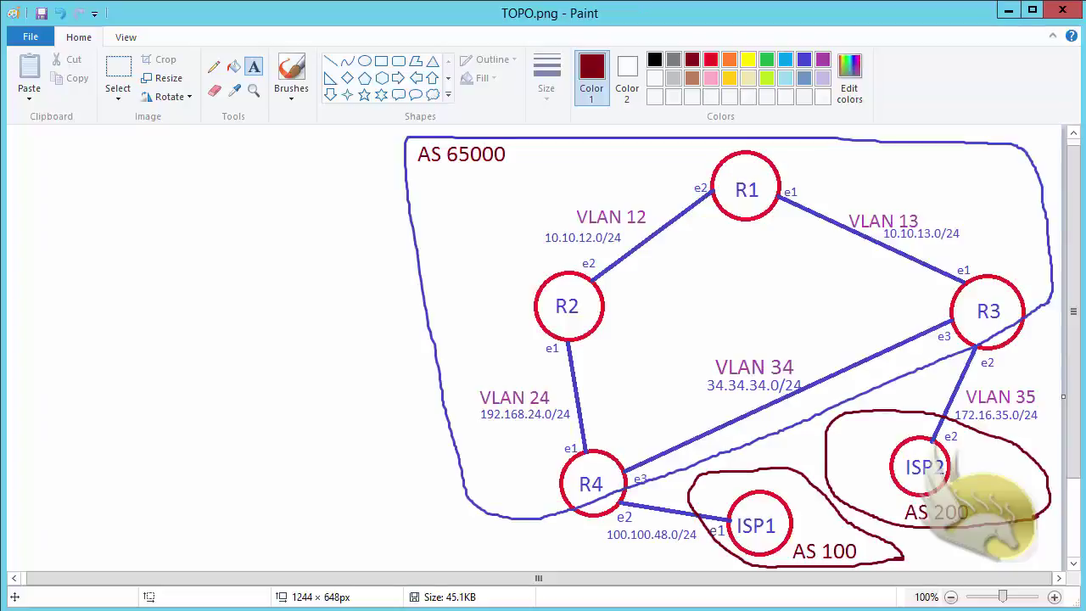
key("alt+Tab")
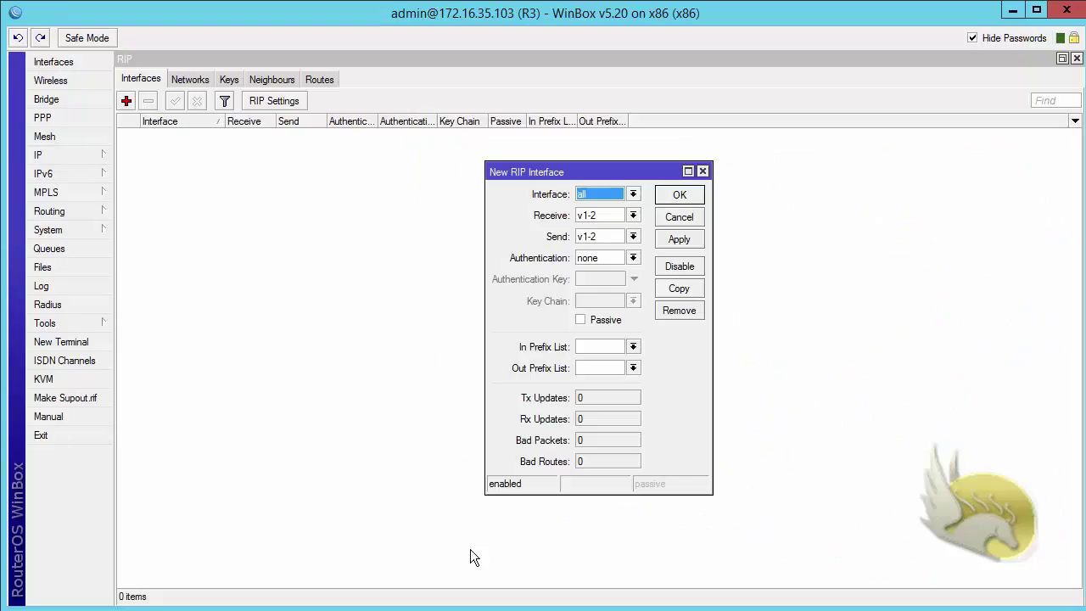
left_click(633, 195)
left_click(628, 229)
left_click(633, 216)
left_click(629, 251)
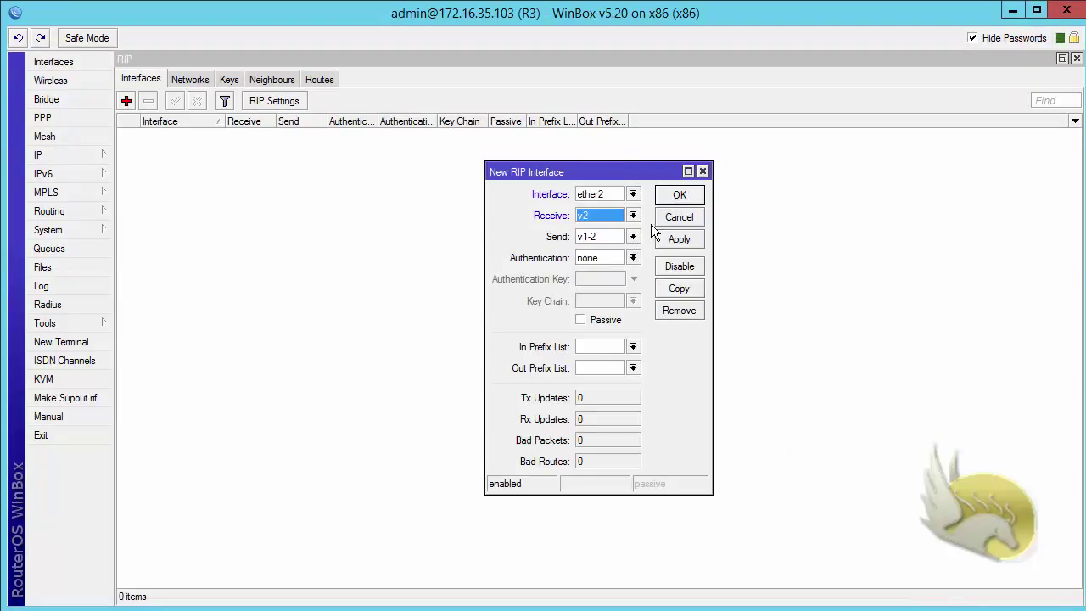
left_click(633, 237)
left_click(628, 273)
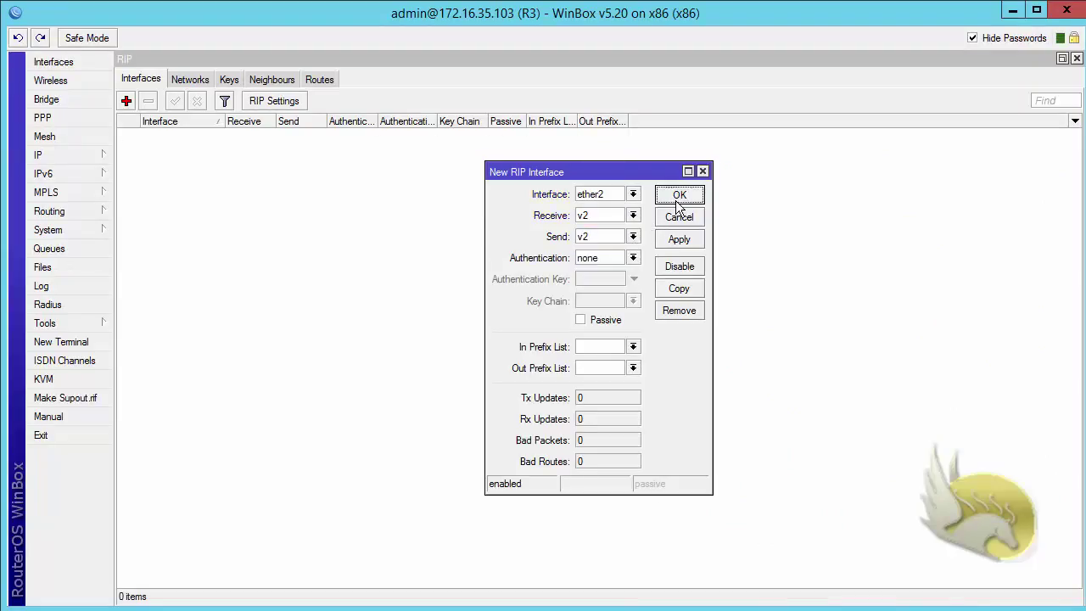
left_click(680, 195)
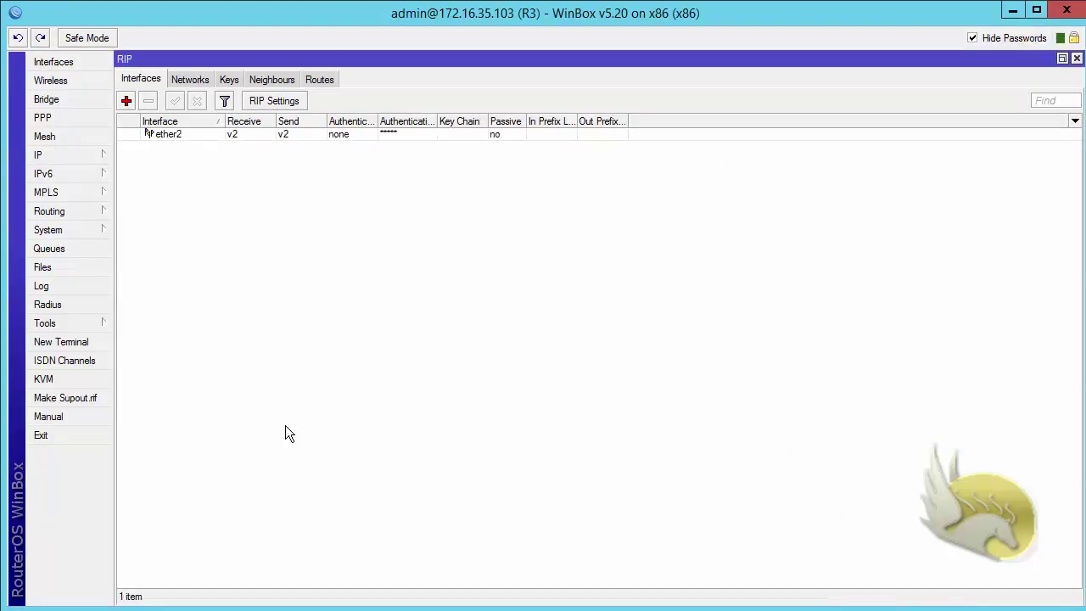
left_click(320, 79)
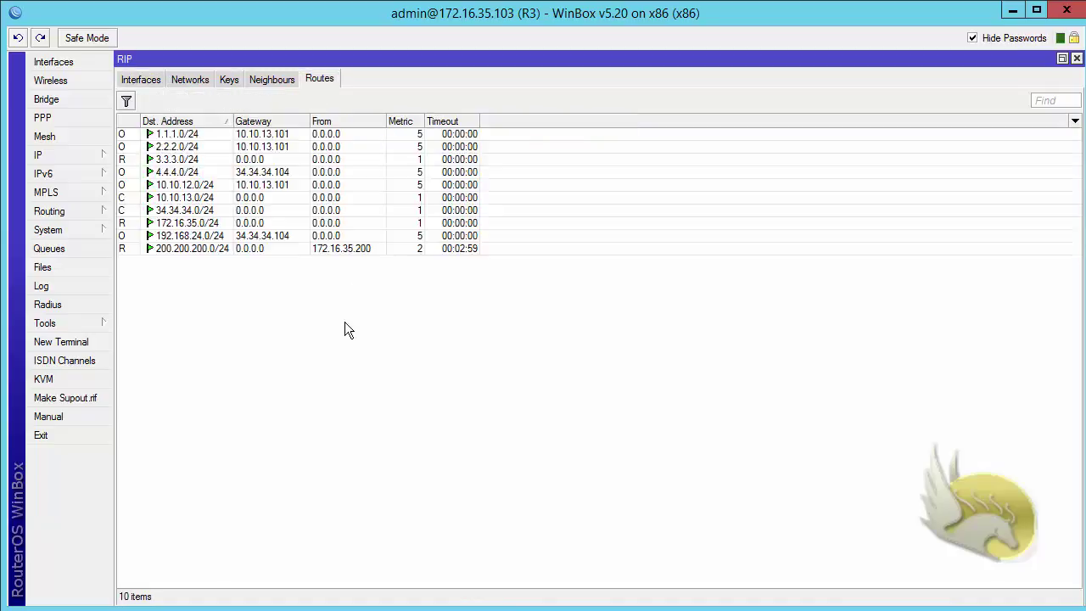
Step: Select the 200.200.200.0/24 route, ping 200.200.200.200 from source 3.3.3.3, then close the ping and RIP windows
left_click(192, 252)
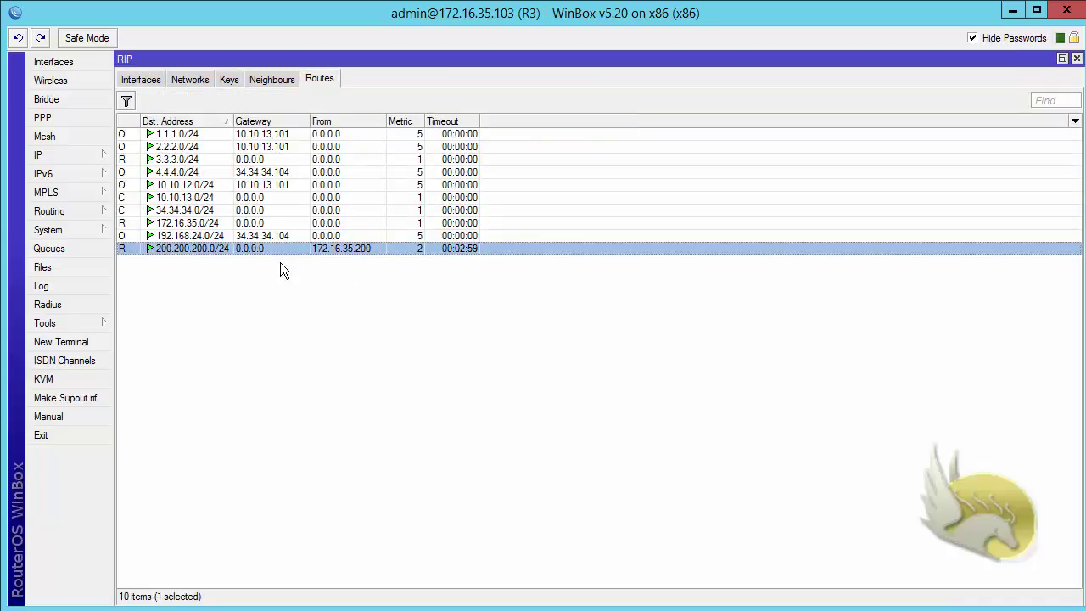
left_click(93, 326)
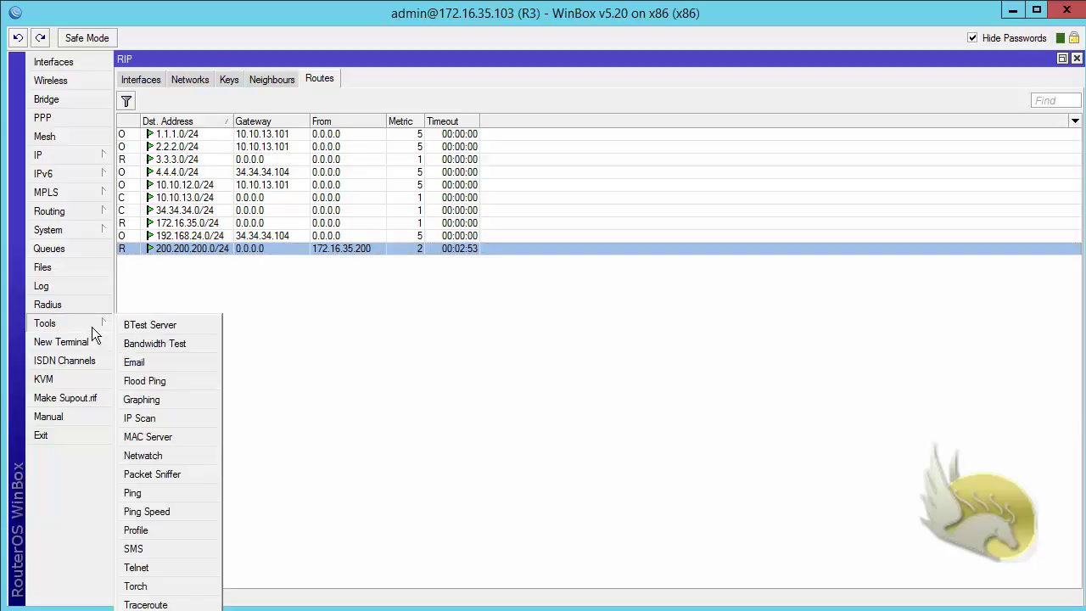
left_click(161, 496)
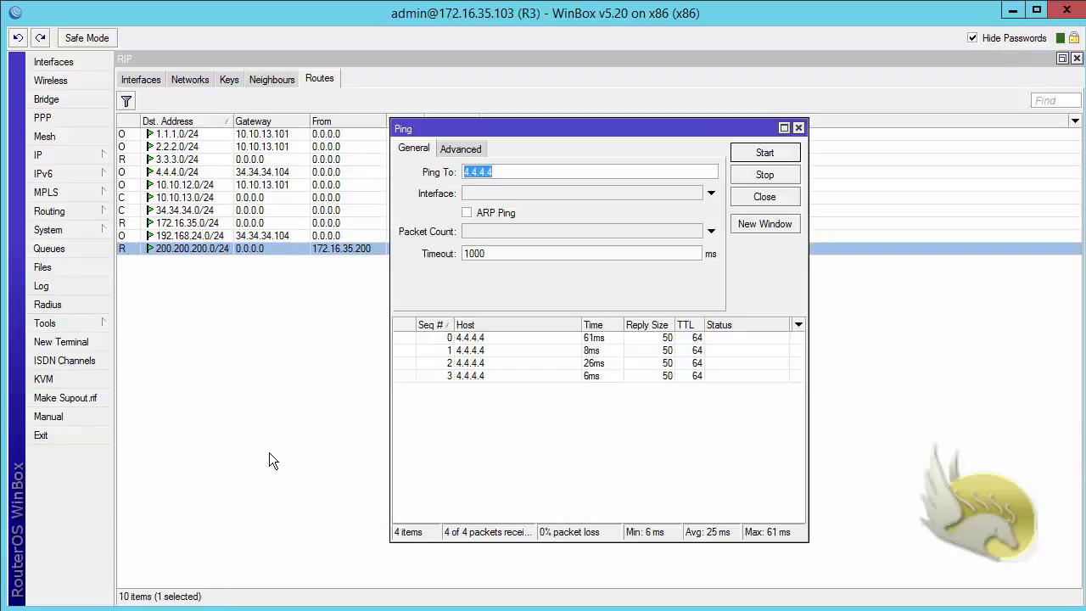
type("200.200.200.200")
left_click(453, 149)
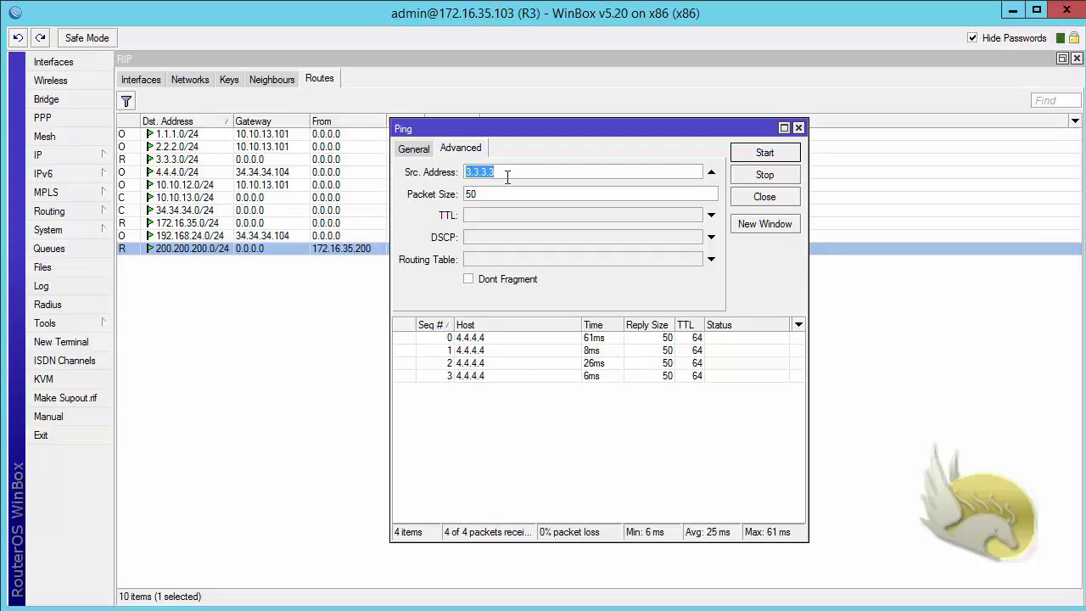
left_click(755, 154)
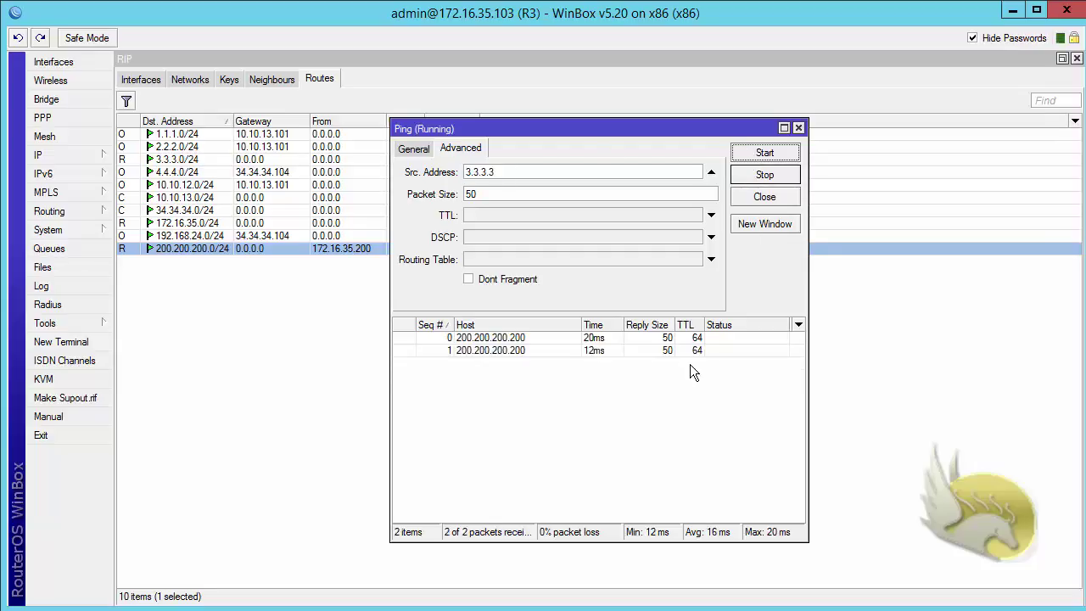
left_click(765, 176)
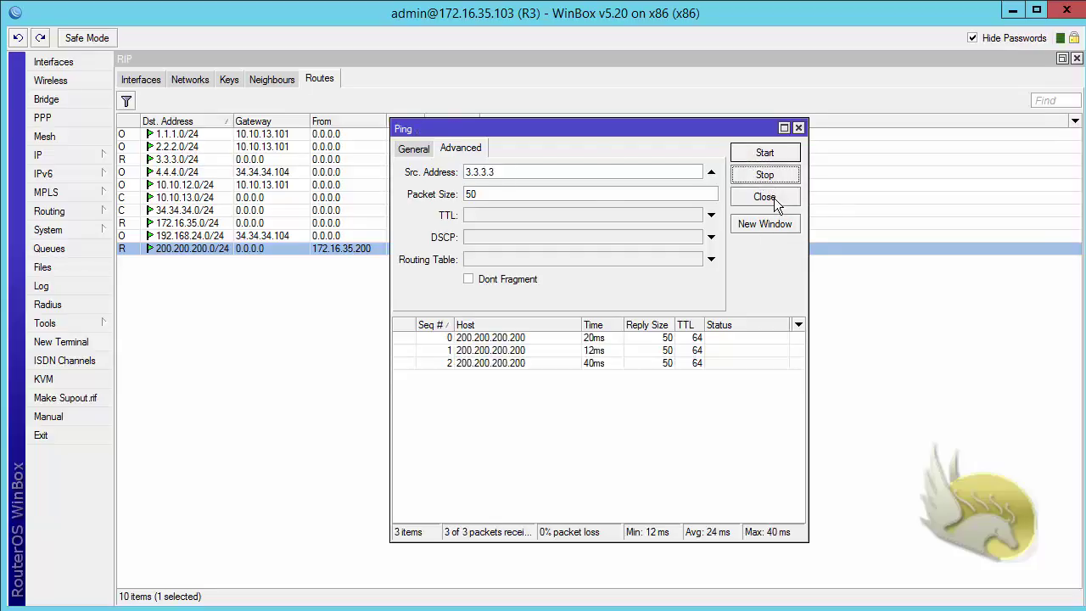
left_click(773, 198)
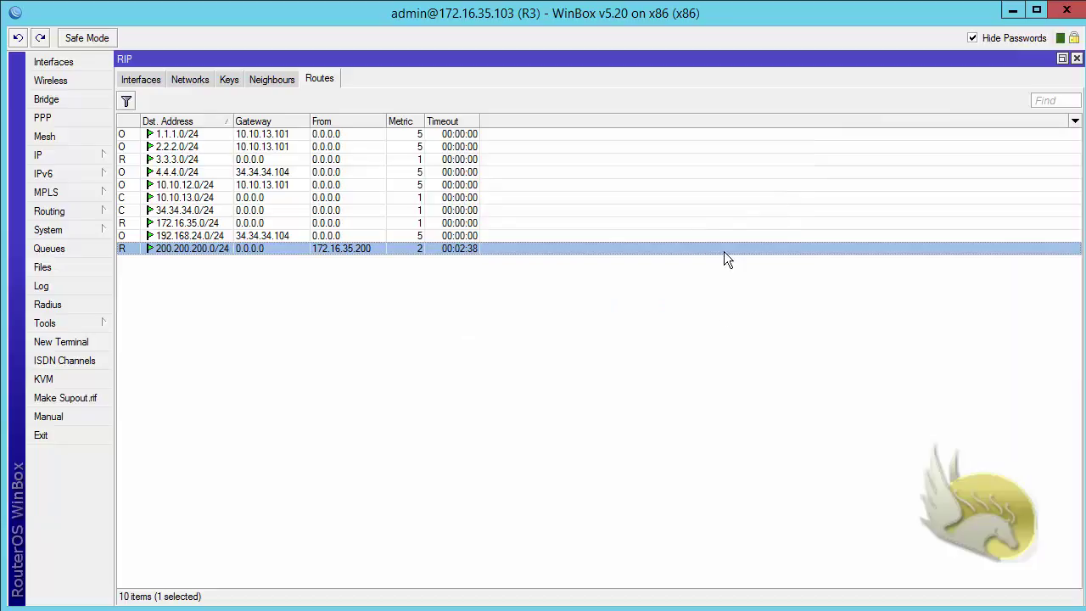
left_click(1076, 58)
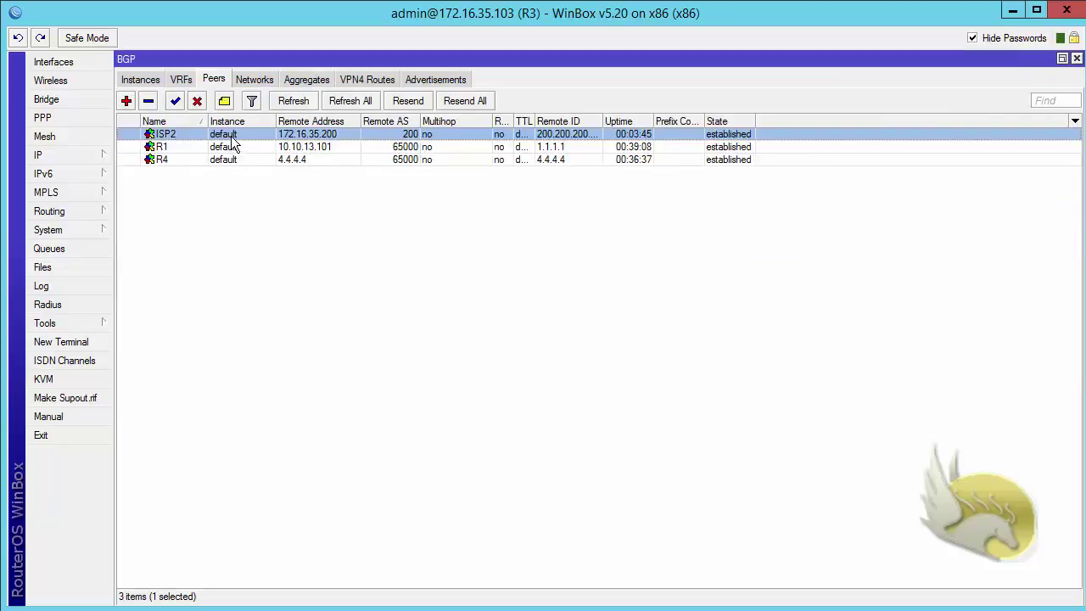
Step: Change R3's ISP2 peer remote address to 200.200.200.200
double_click(292, 134)
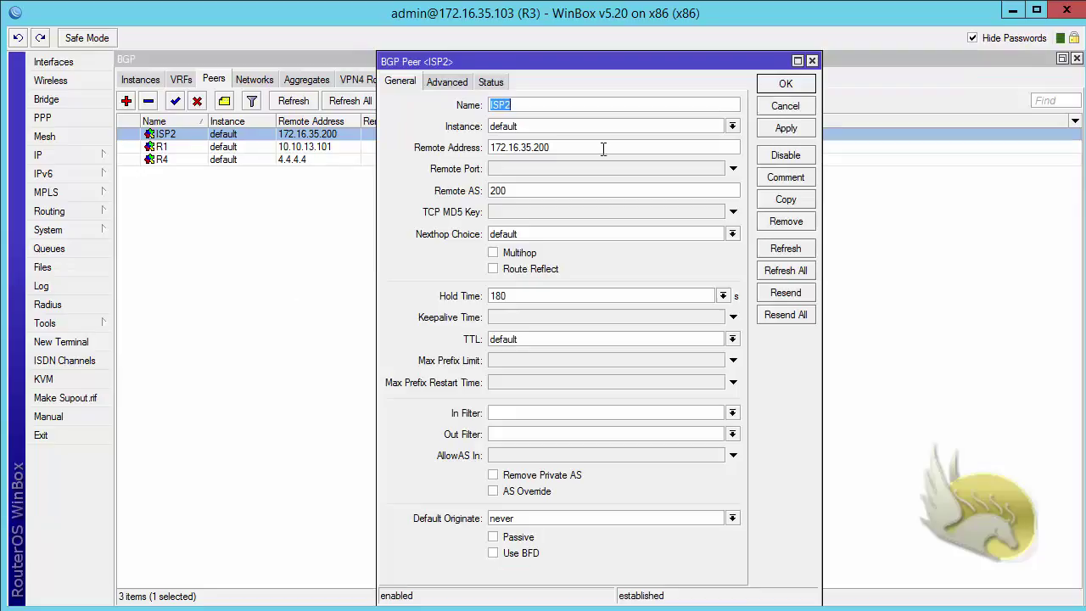
left_click_drag(577, 148, 357, 136)
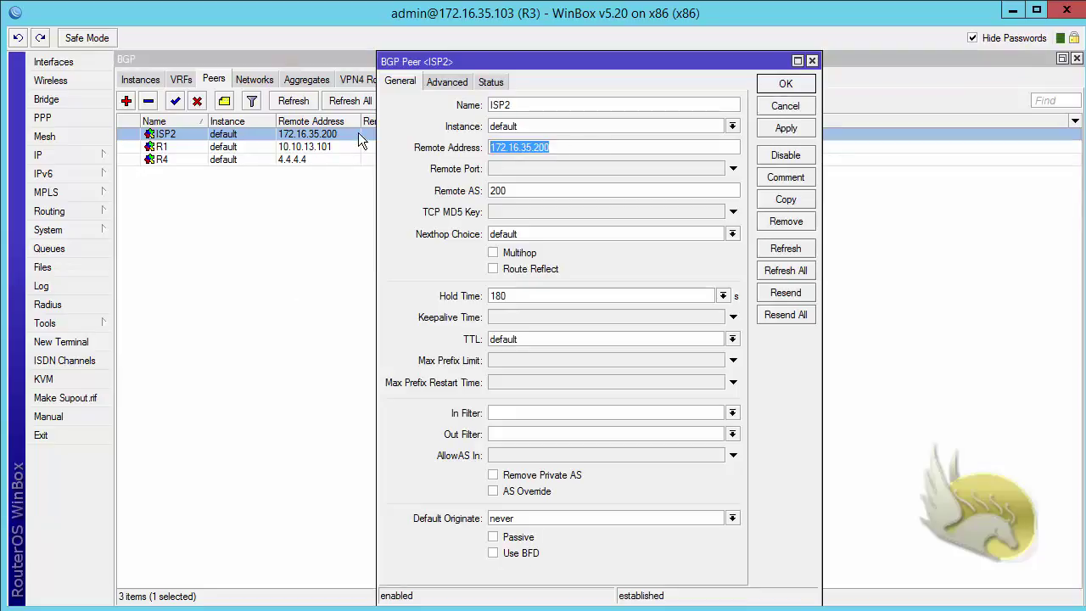
type("200.")
type("0.200.2")
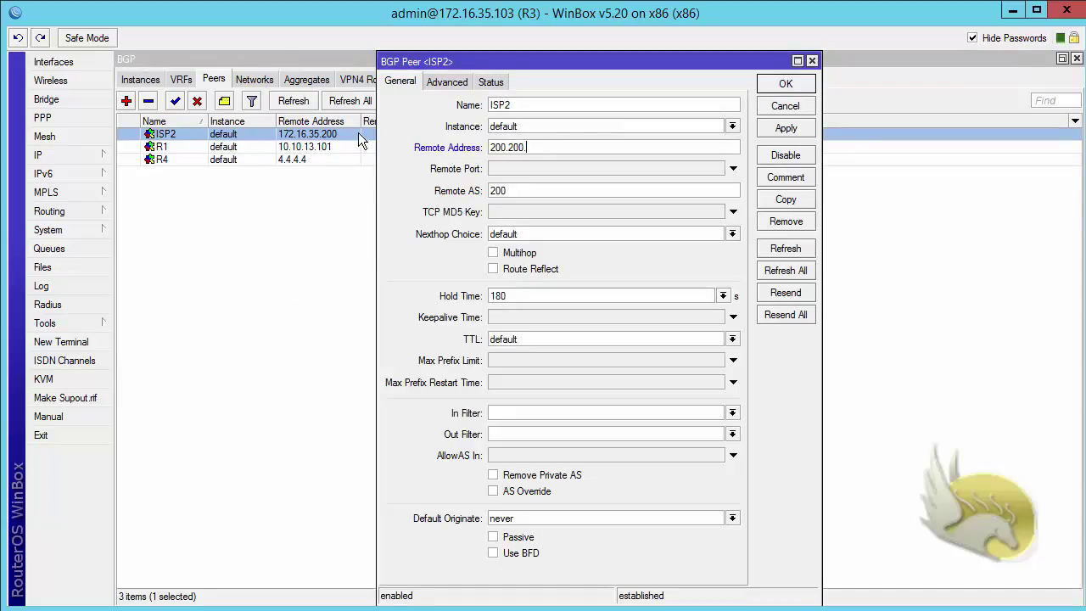
type("00.200")
left_click(764, 84)
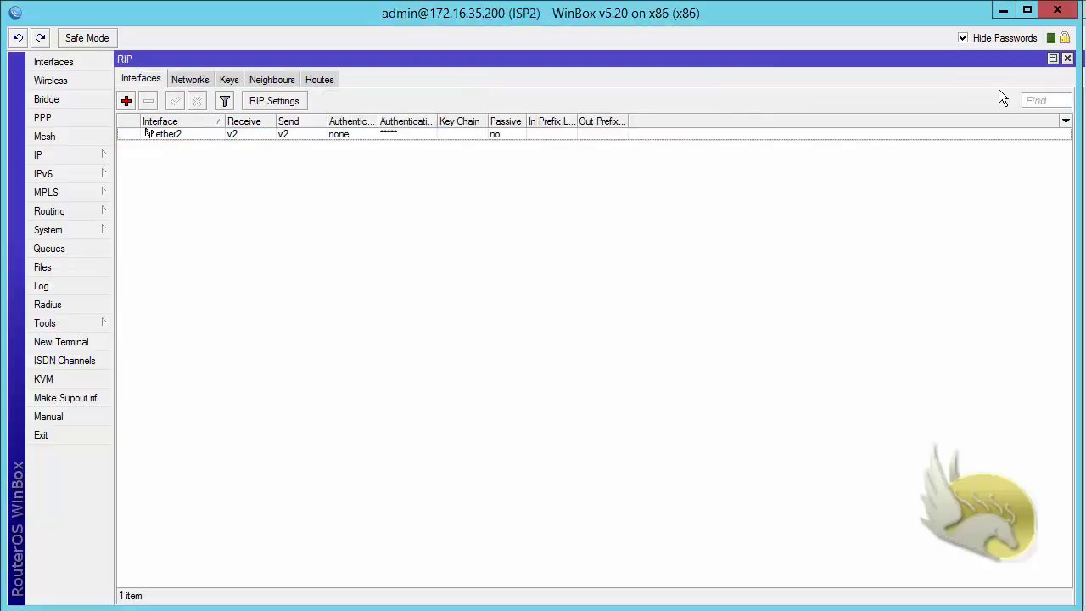
Step: On ISP2, change peer R5's remote address to 3.3.3.3 and widen the State column
left_click(1067, 59)
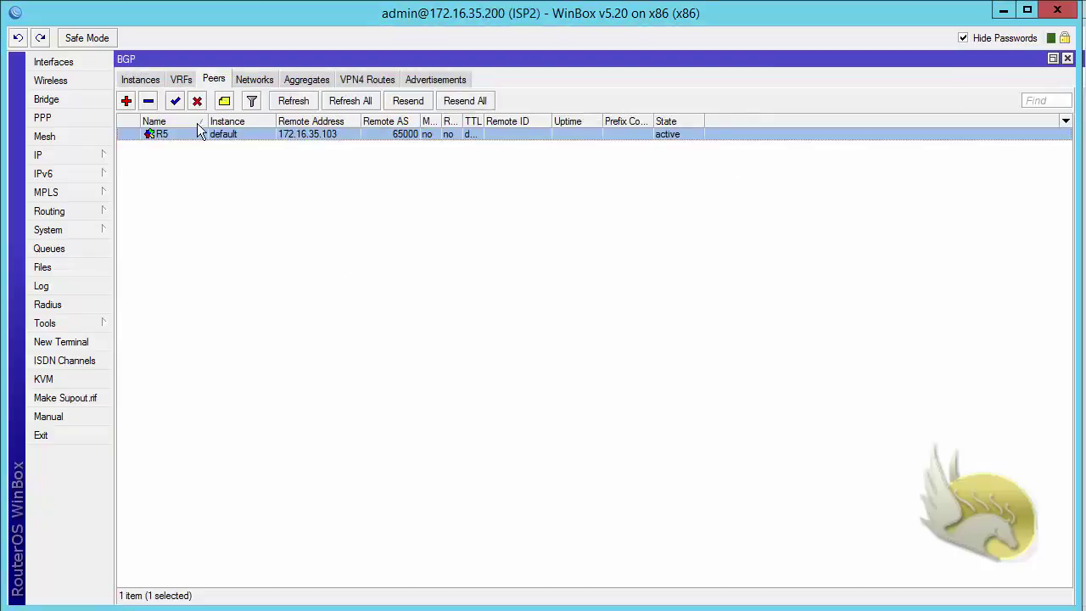
double_click(240, 133)
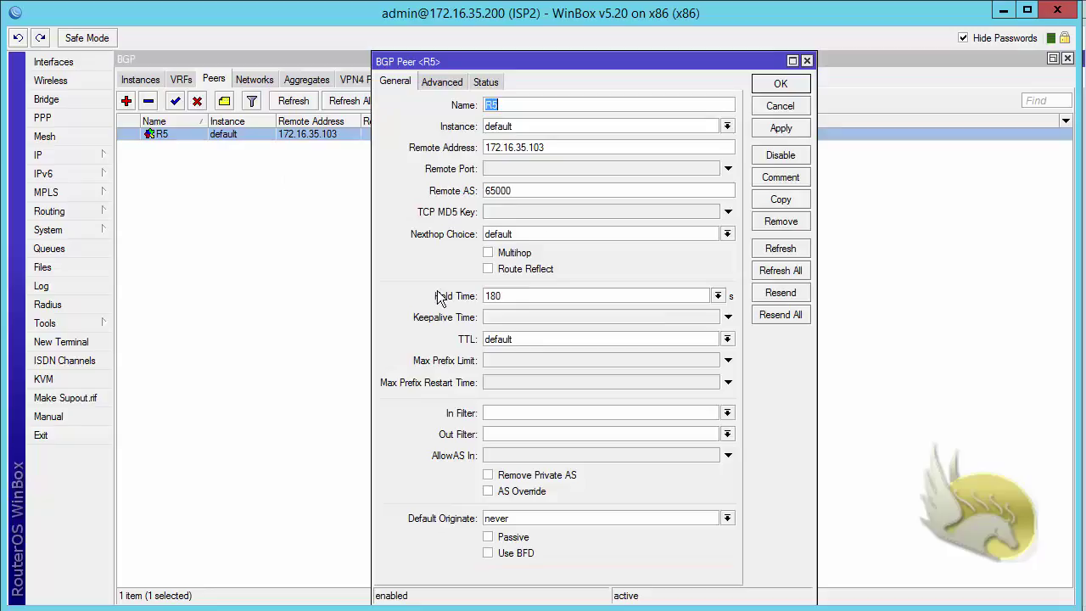
left_click_drag(562, 149, 392, 151)
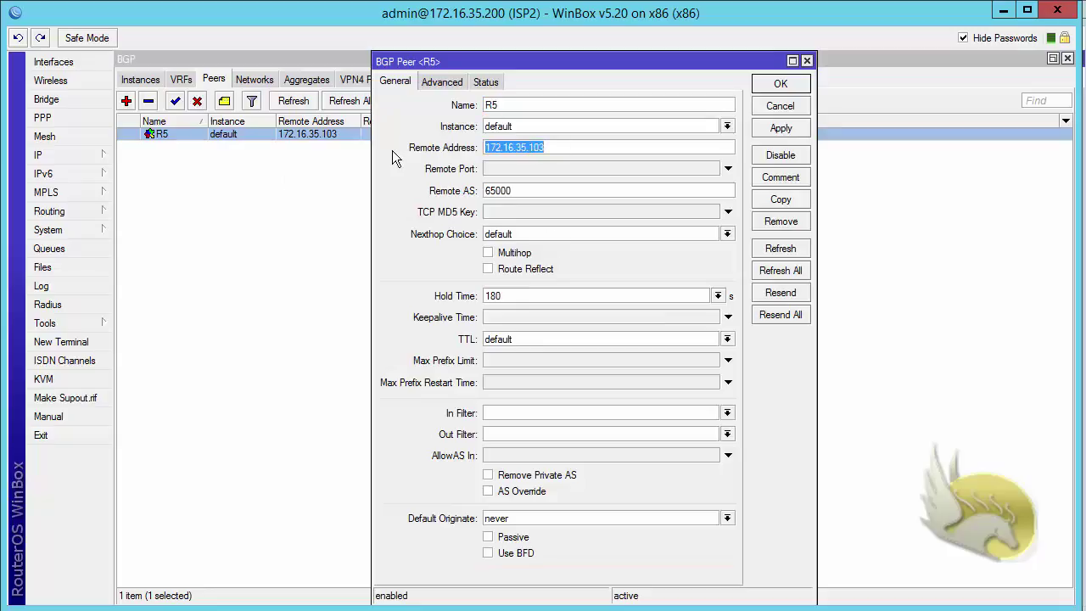
type("3.3.3.3")
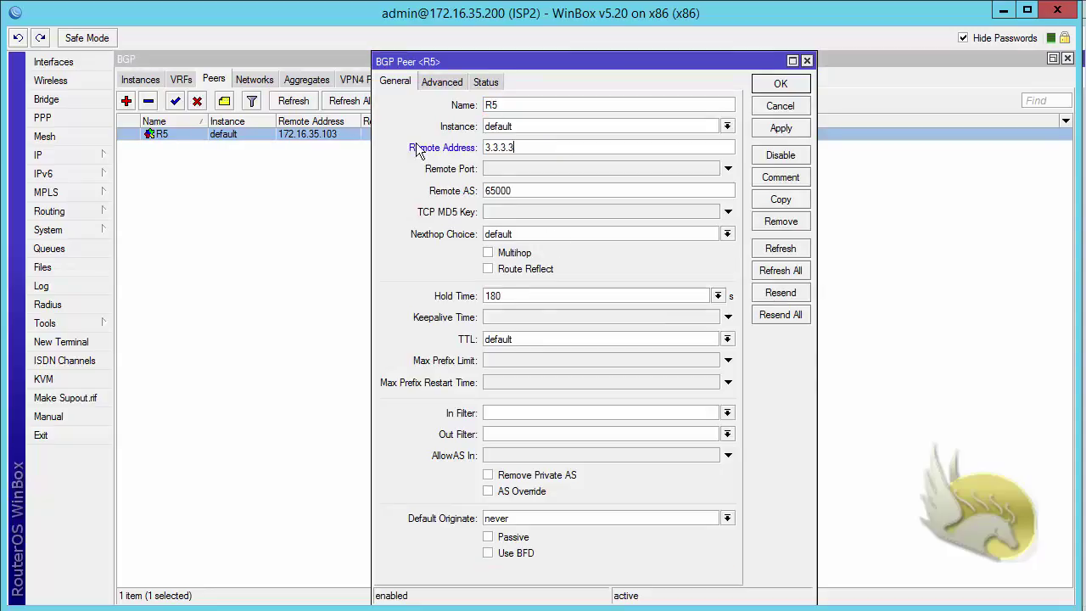
left_click(782, 83)
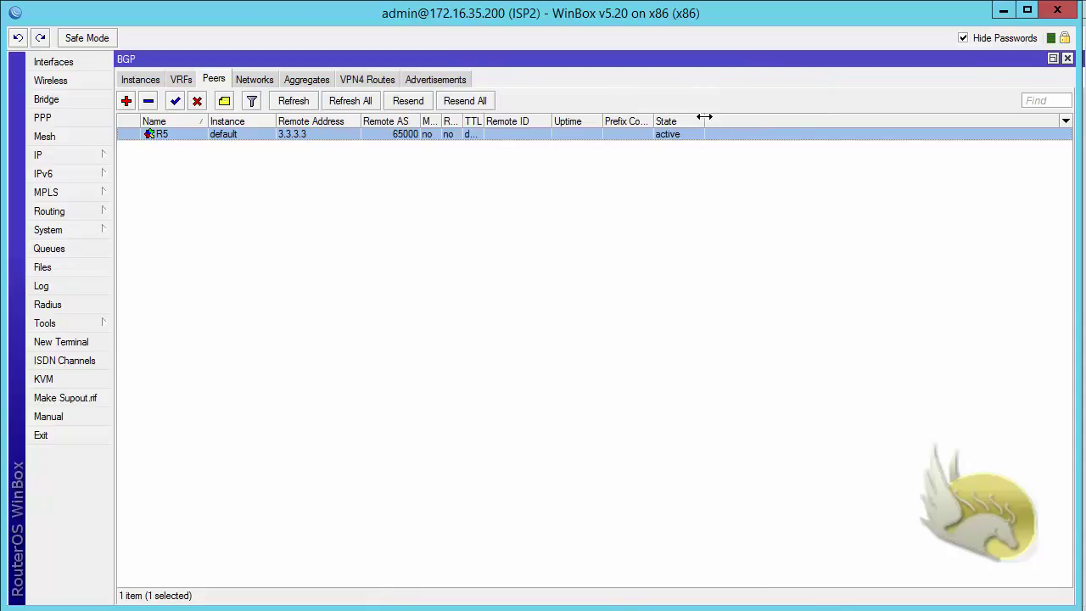
left_click_drag(705, 121, 758, 122)
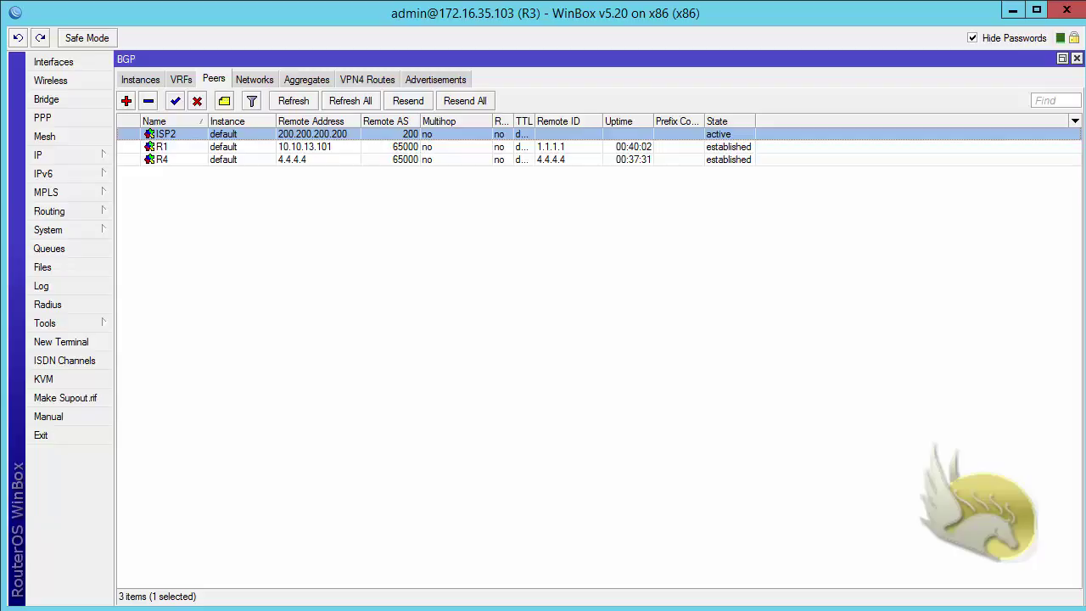
Step: After checking the topology diagram, enable Multihop on R3's ISP2 peer and widen the State column
key("alt+Tab")
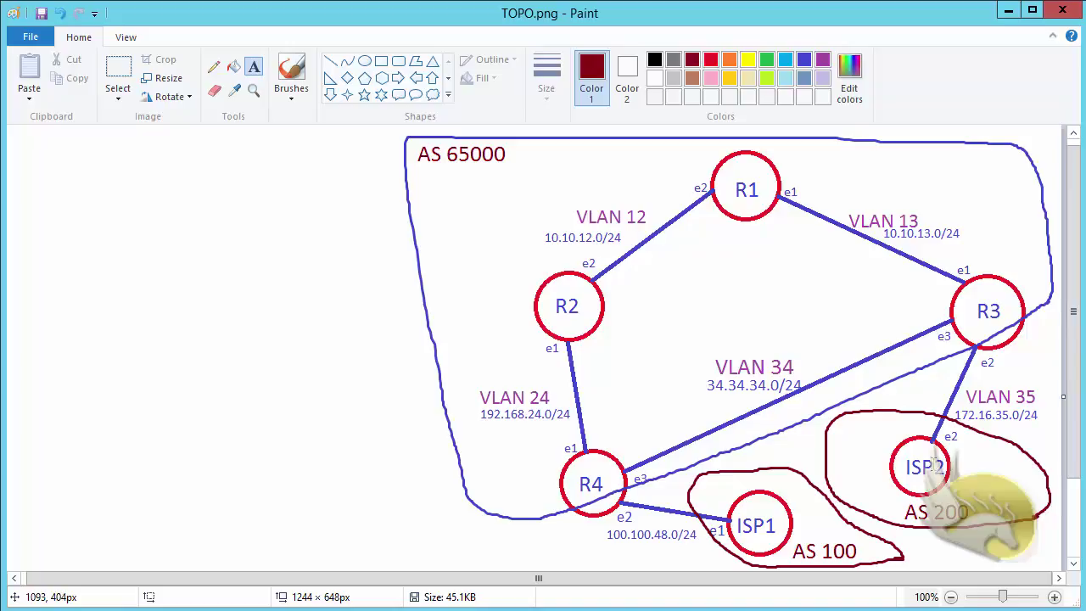
key("alt+Tab")
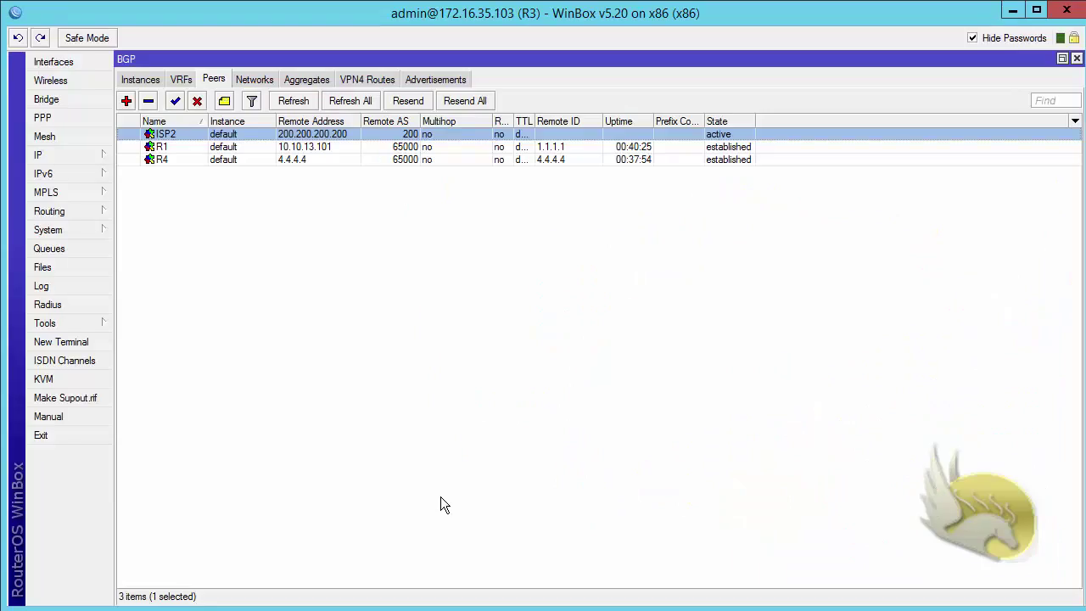
double_click(322, 134)
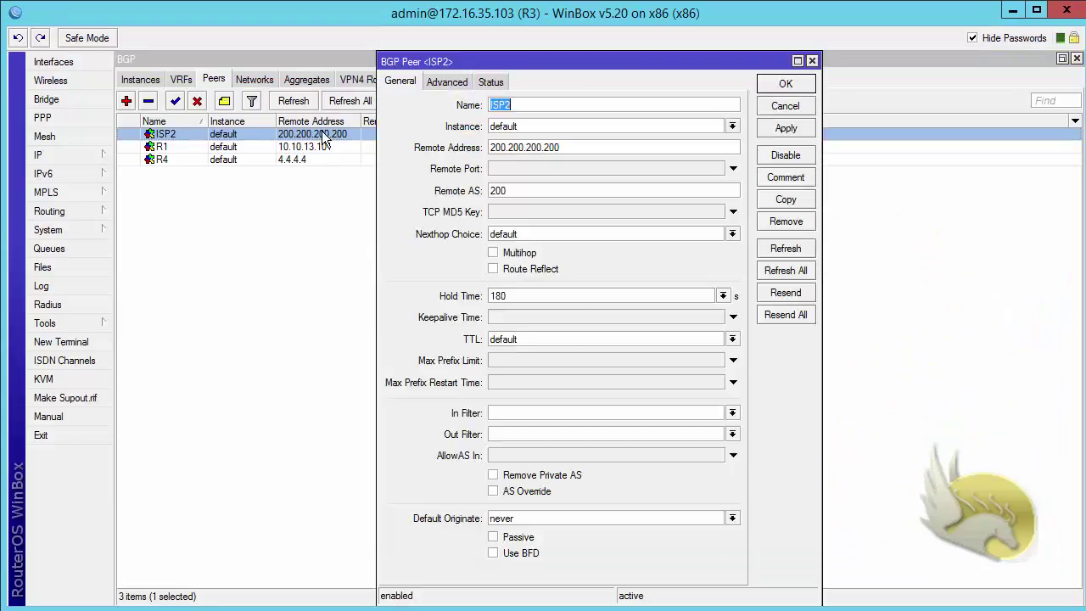
left_click(493, 254)
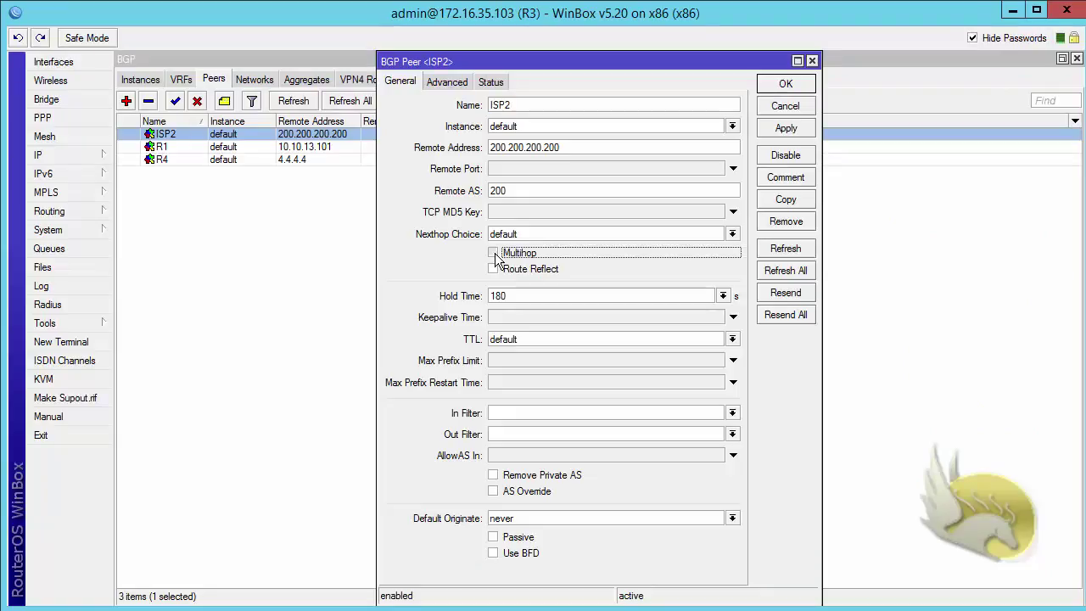
left_click(774, 87)
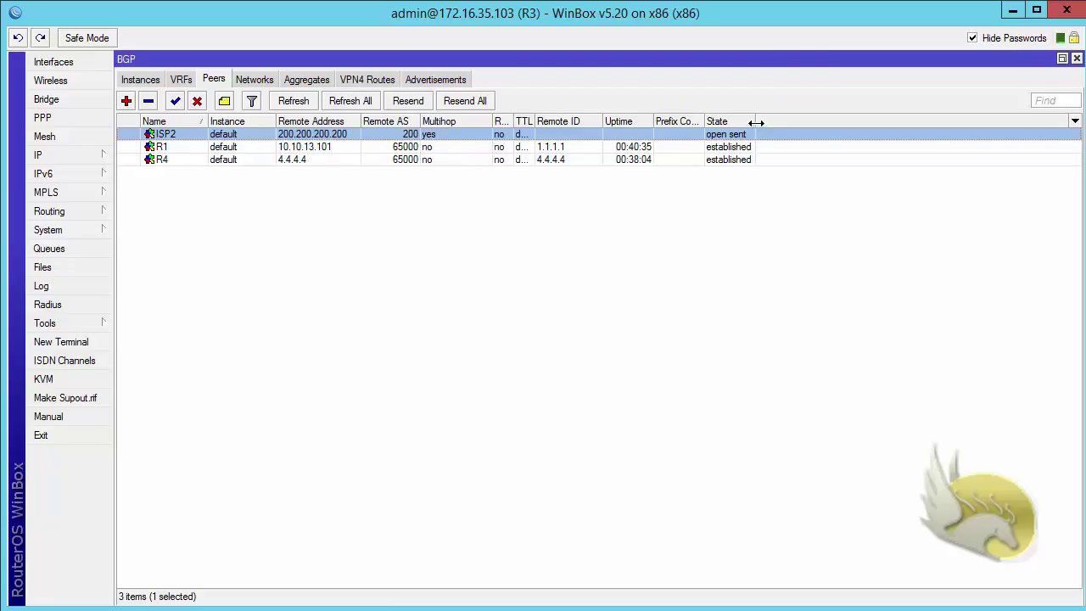
left_click_drag(755, 121, 789, 124)
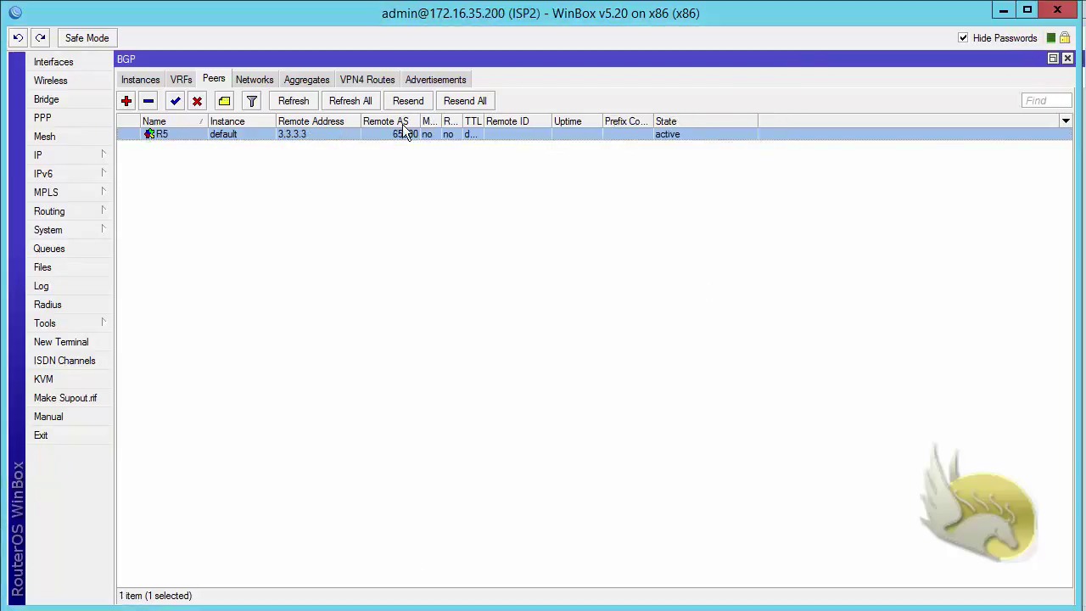
double_click(365, 134)
left_click(489, 253)
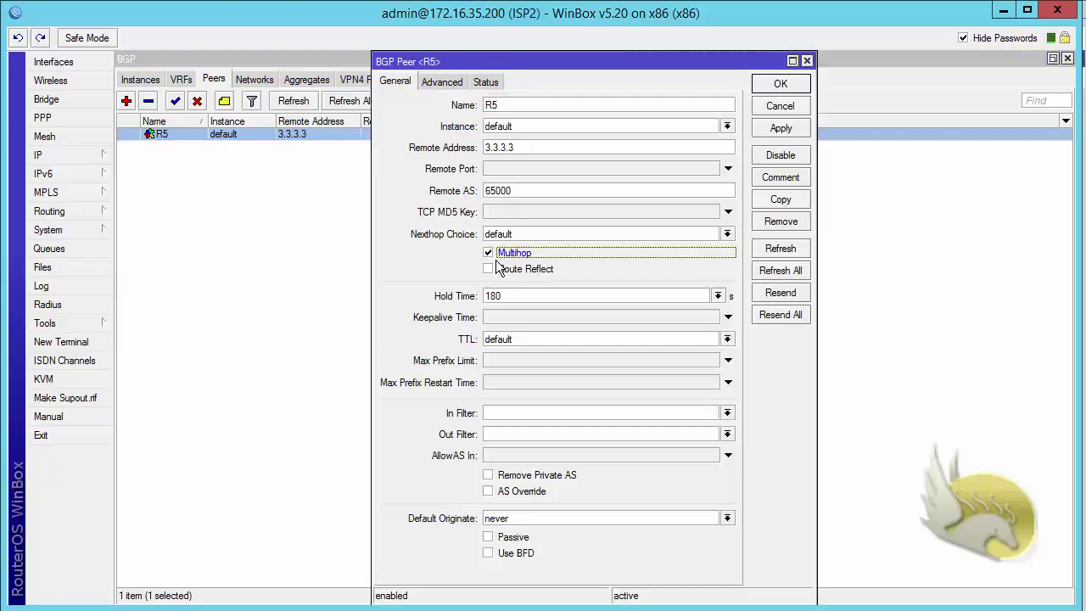
left_click(781, 85)
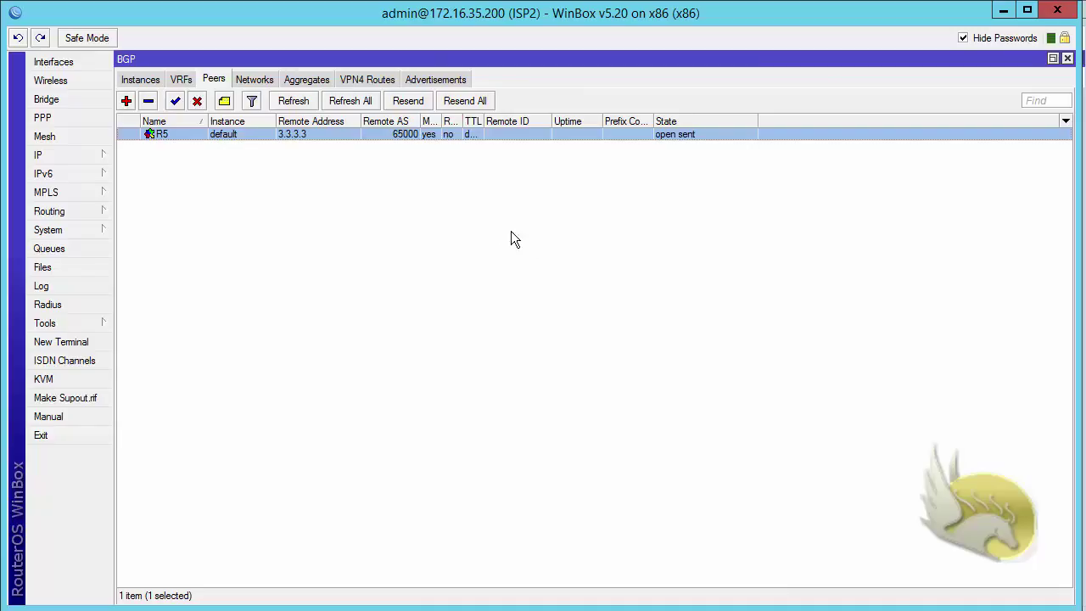
double_click(301, 134)
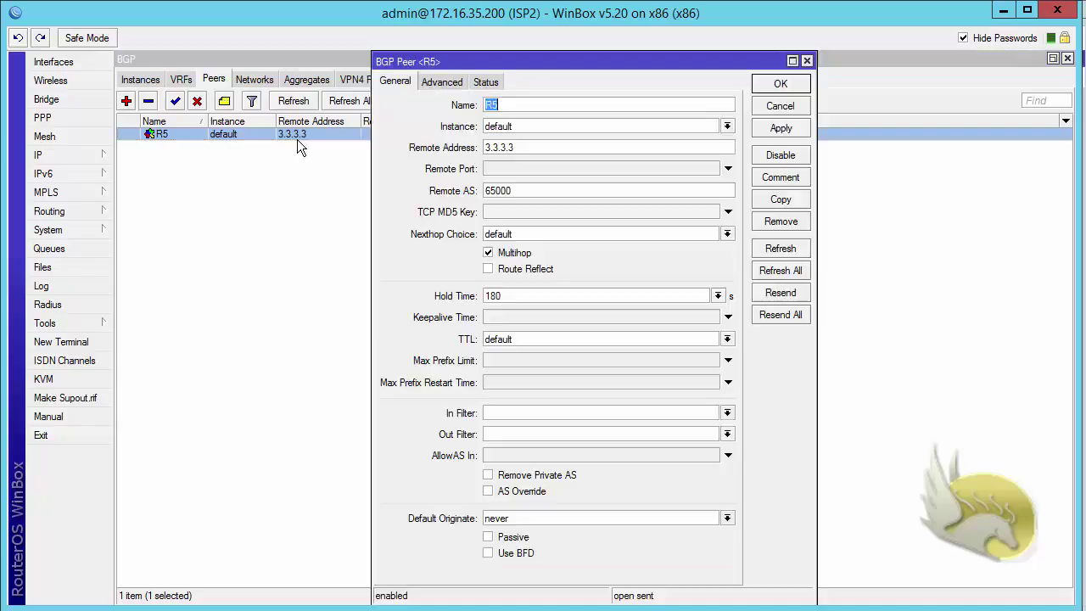
left_click(491, 253)
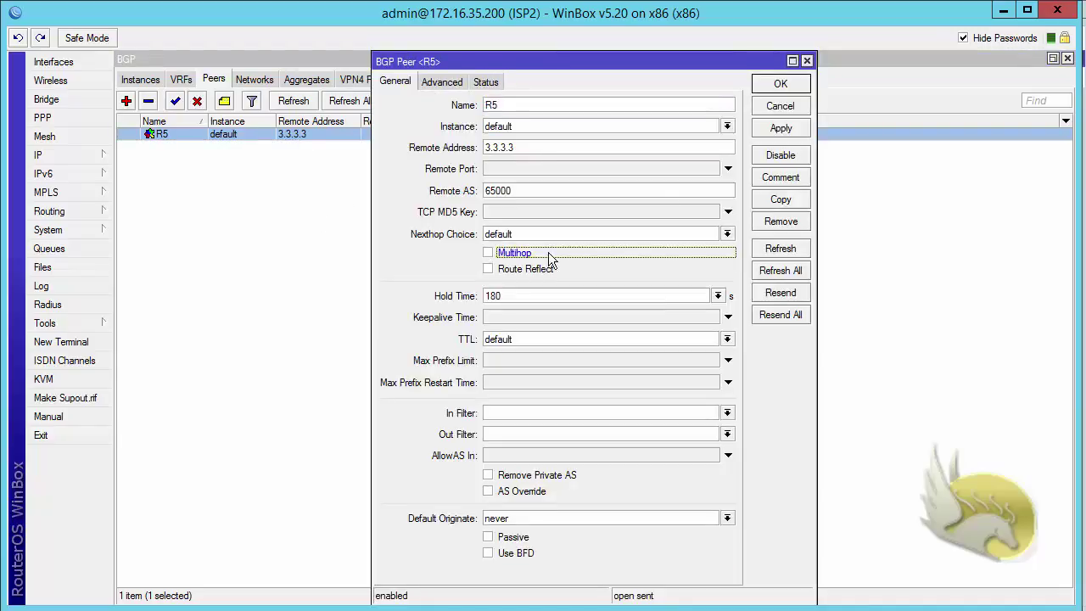
left_click(781, 85)
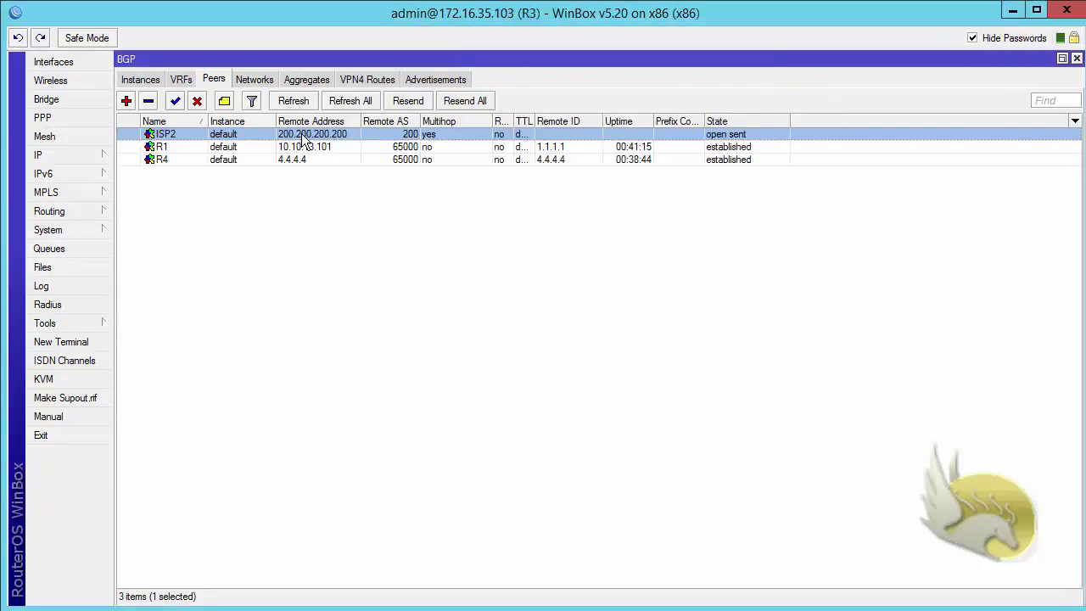
Step: Uncheck Multihop on R3's ISP2 peer
double_click(303, 135)
left_click(496, 254)
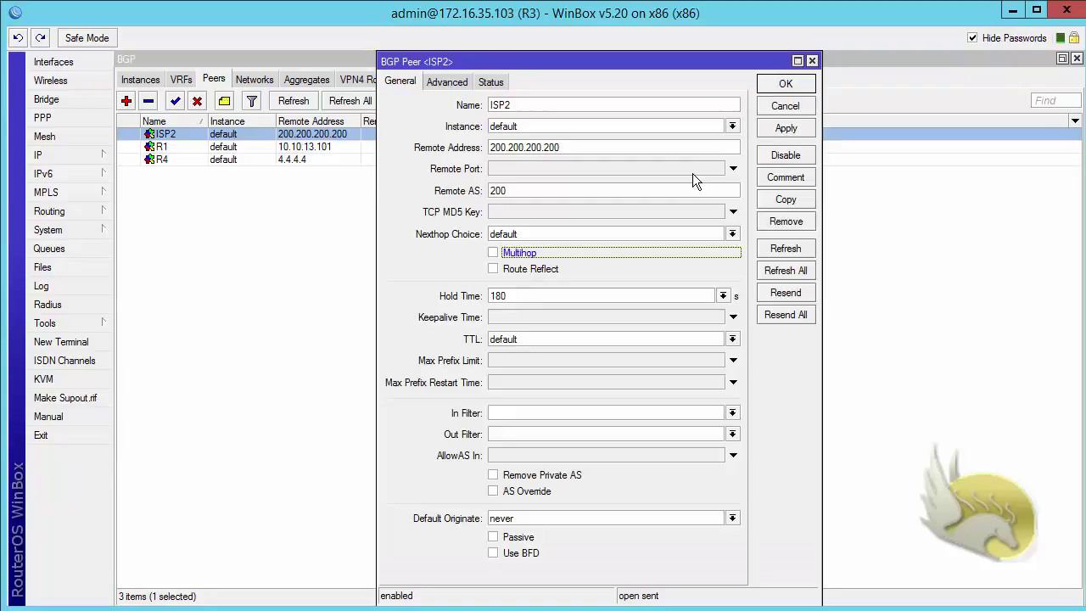
left_click(786, 84)
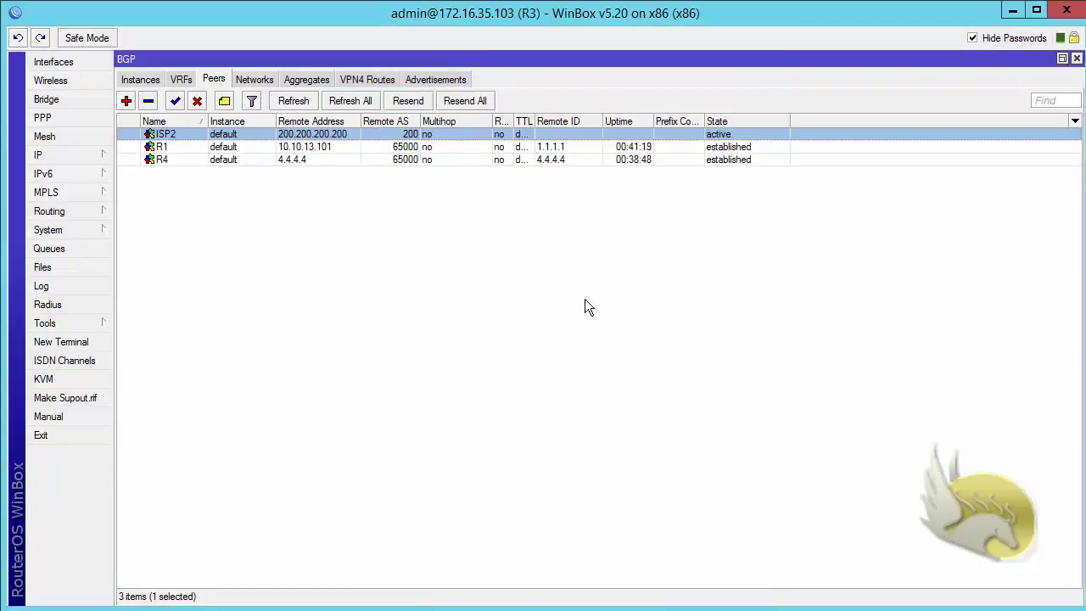
Step: Set the ISP2 peer's Update Source to lo0 in its Advanced settings
double_click(295, 136)
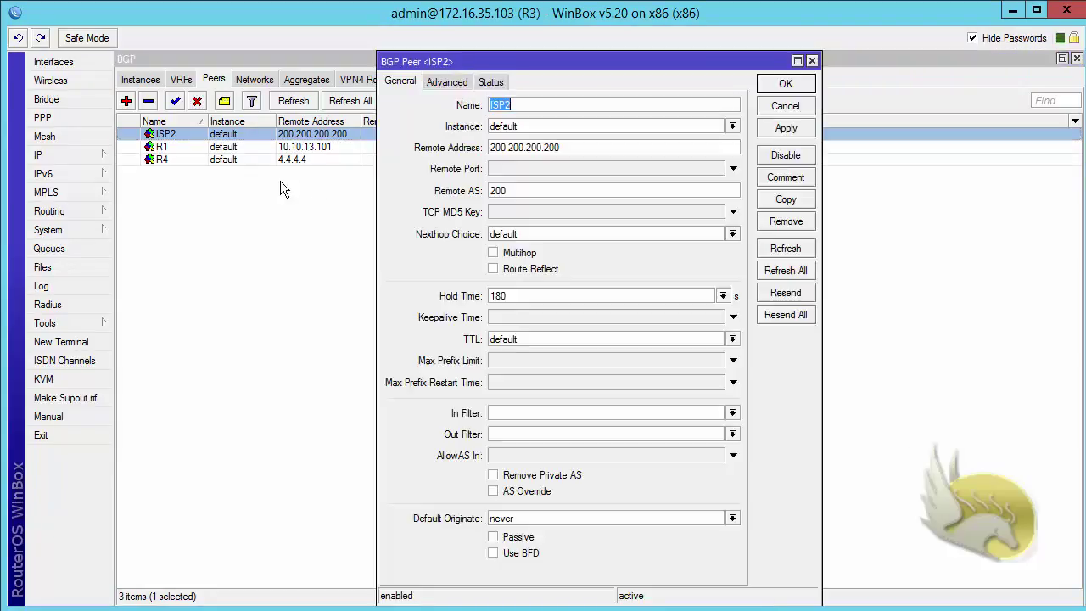
left_click(441, 84)
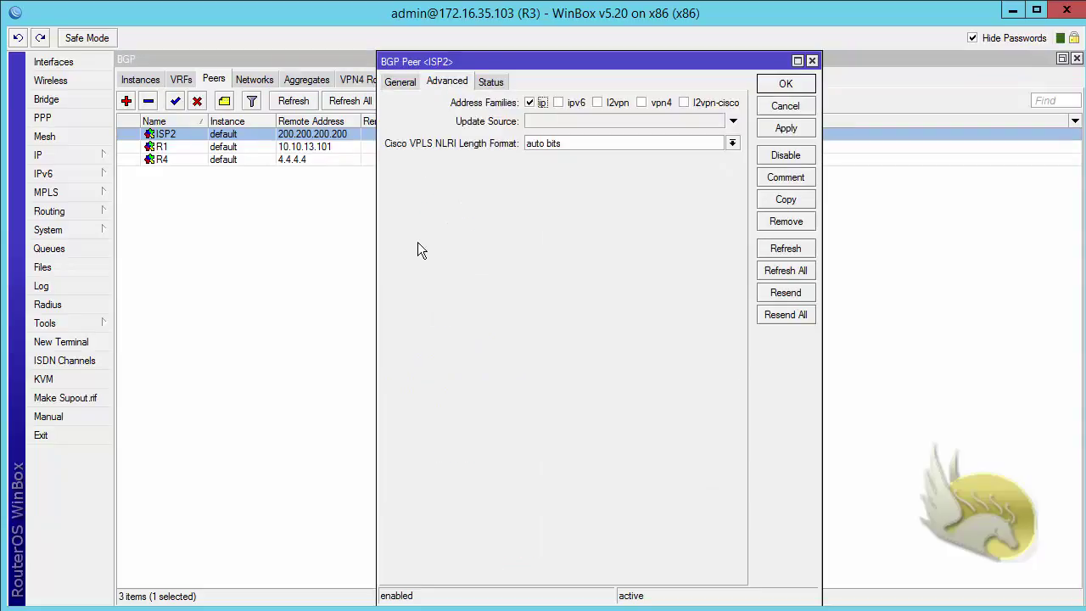
left_click(733, 120)
left_click(718, 121)
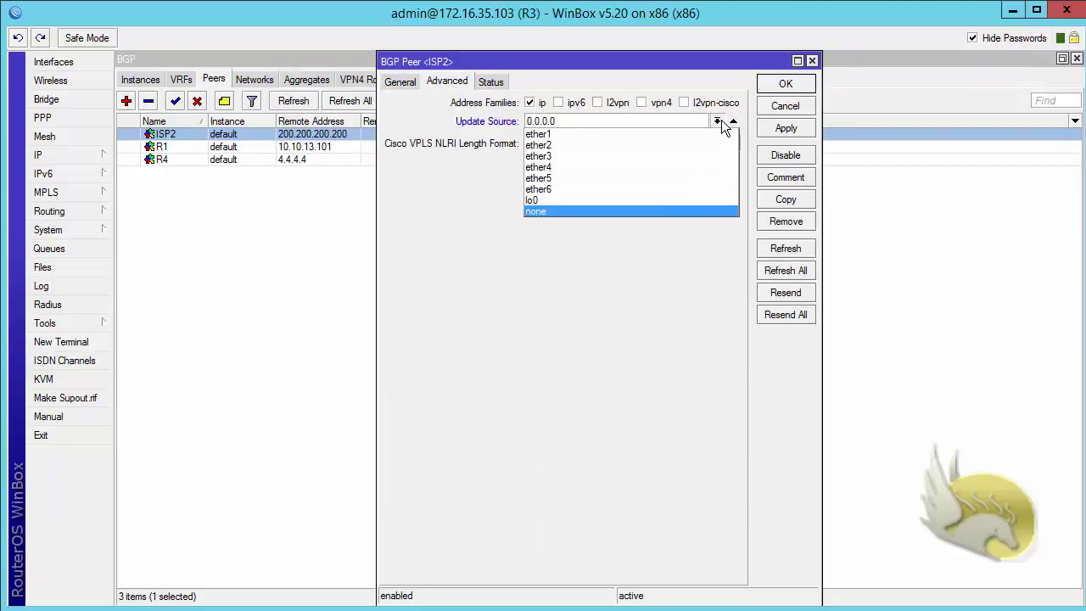
left_click(672, 201)
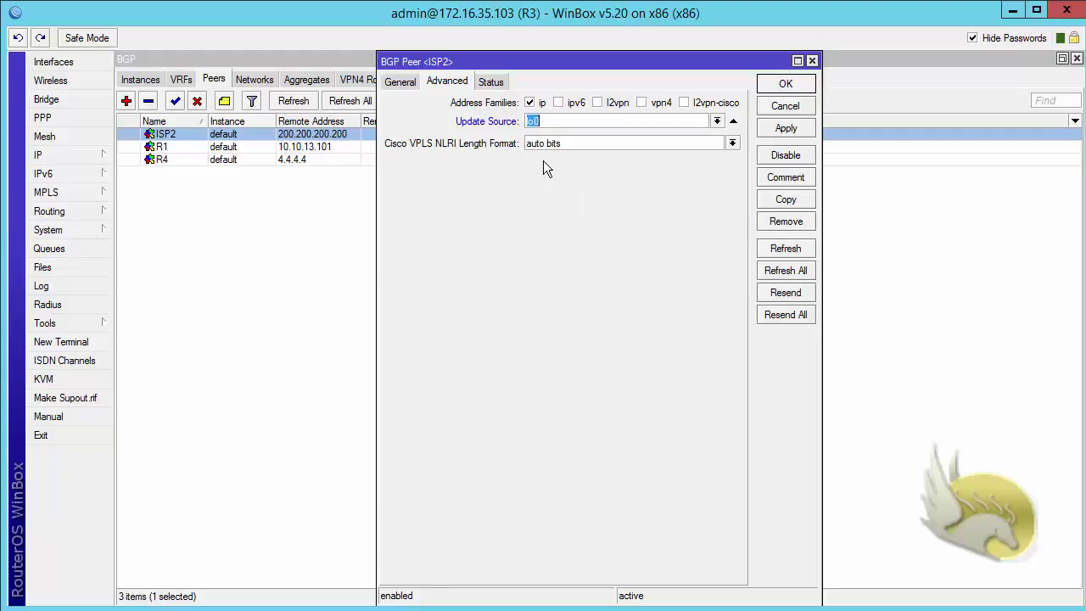
left_click(786, 83)
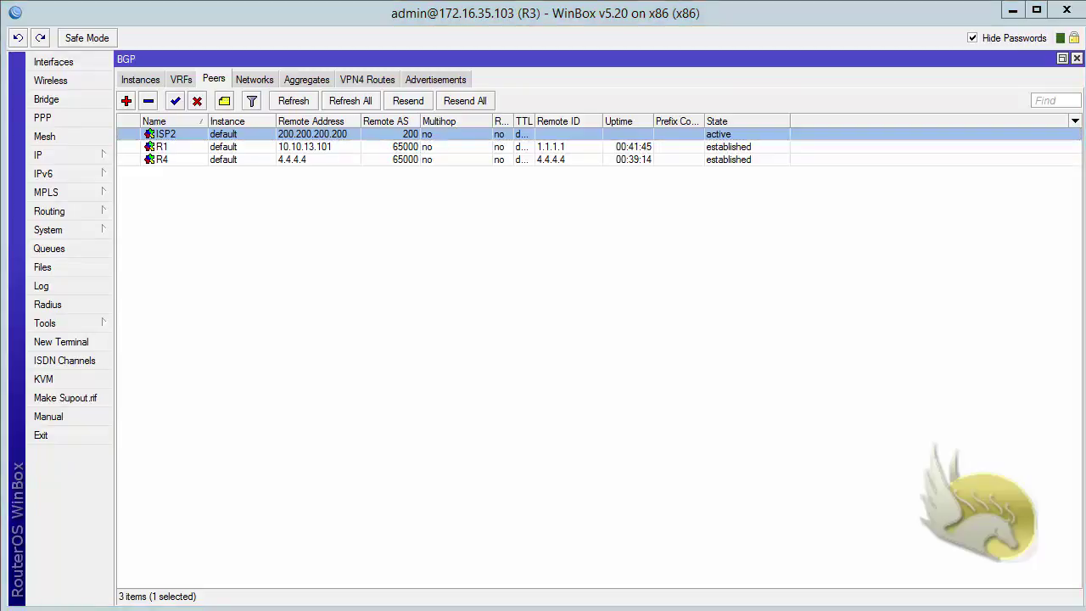
Step: On ISP2, set peer R5's Update Source to lo0
key("alt+Tab")
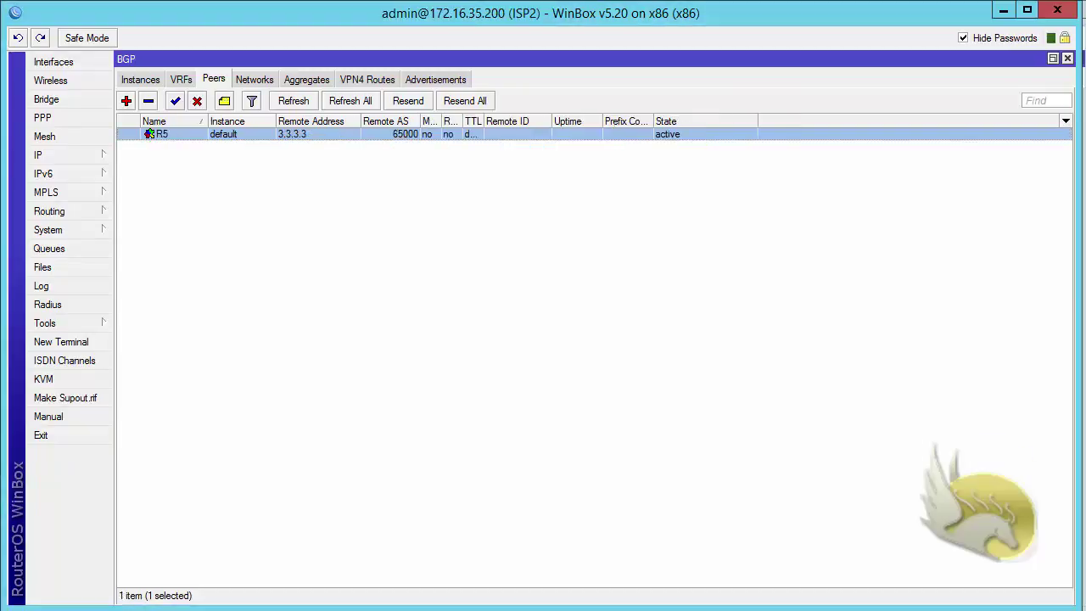
double_click(318, 136)
left_click(447, 84)
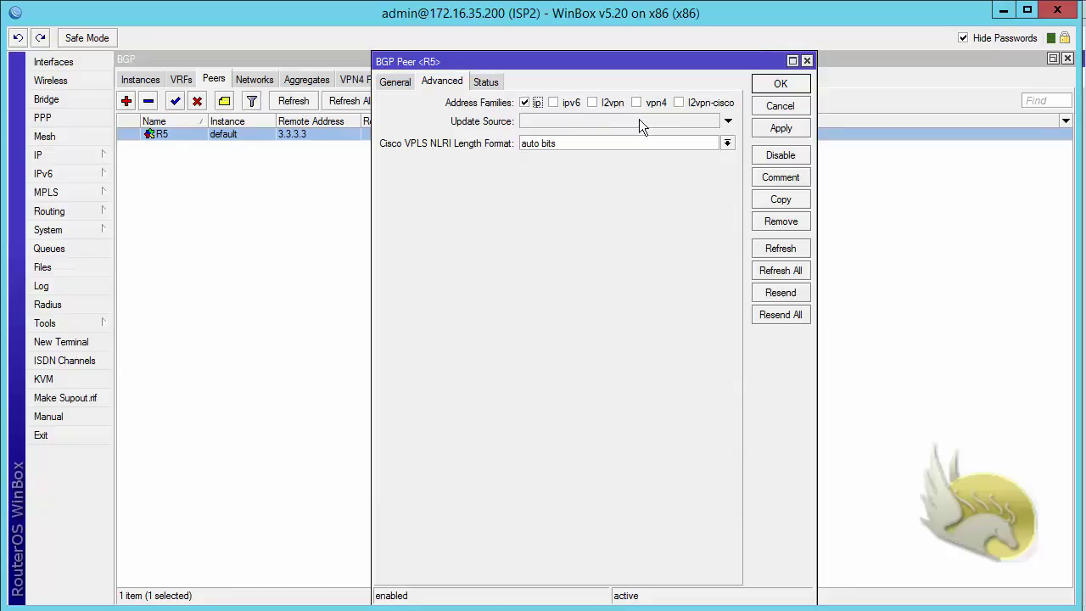
left_click(728, 123)
left_click(713, 121)
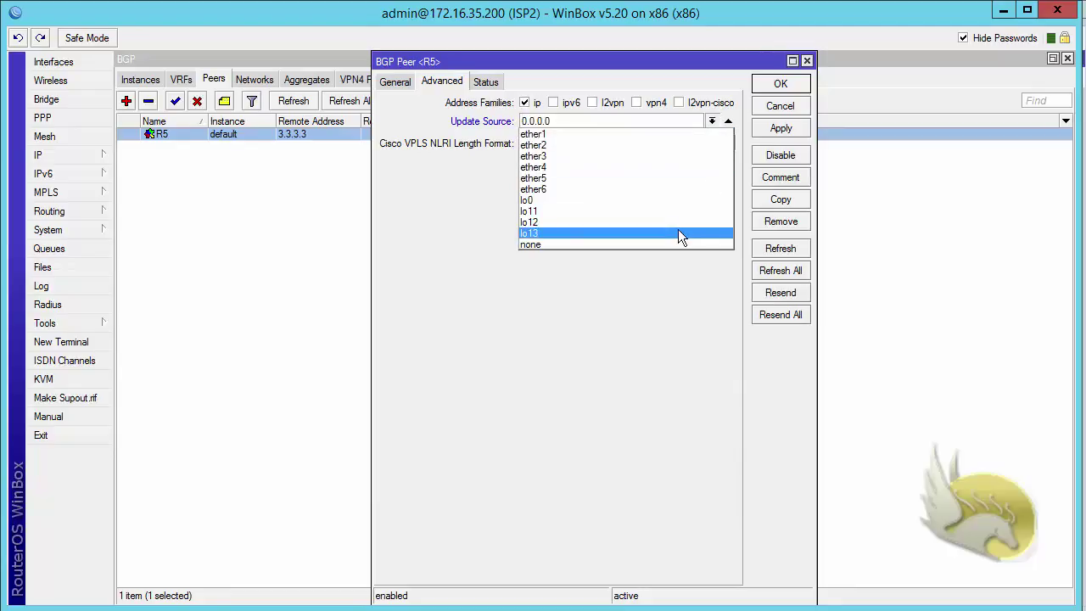
left_click(669, 201)
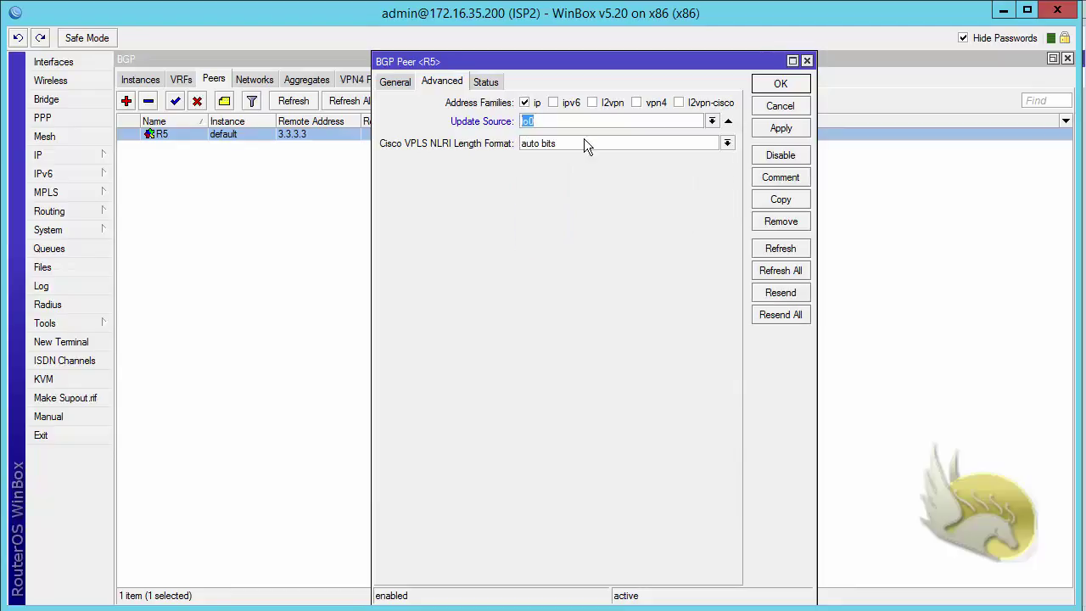
left_click(764, 84)
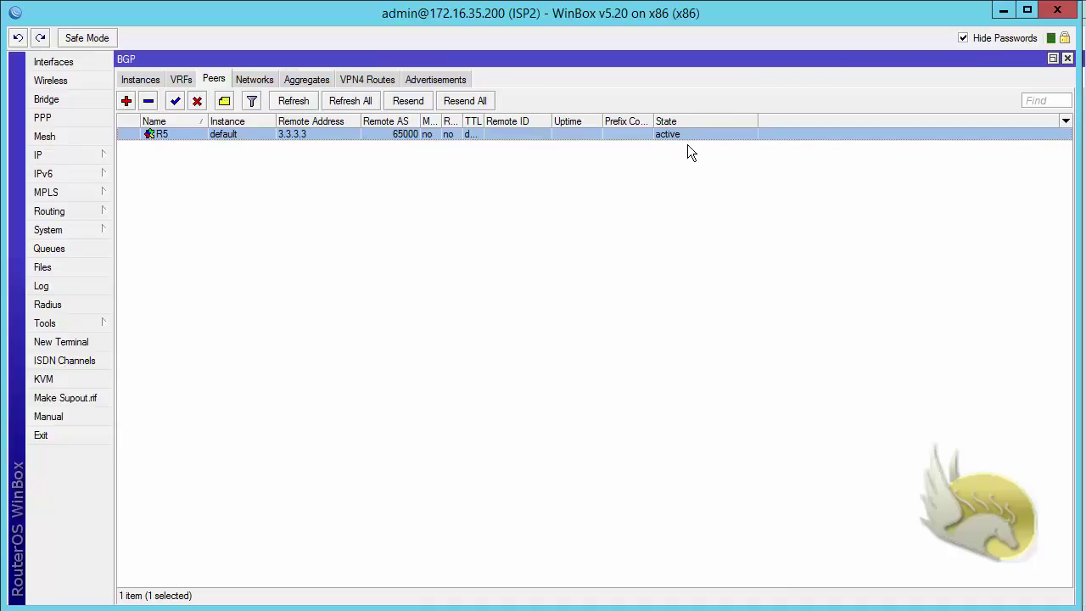
Step: Enable Multihop on ISP2's R5 peer
double_click(298, 134)
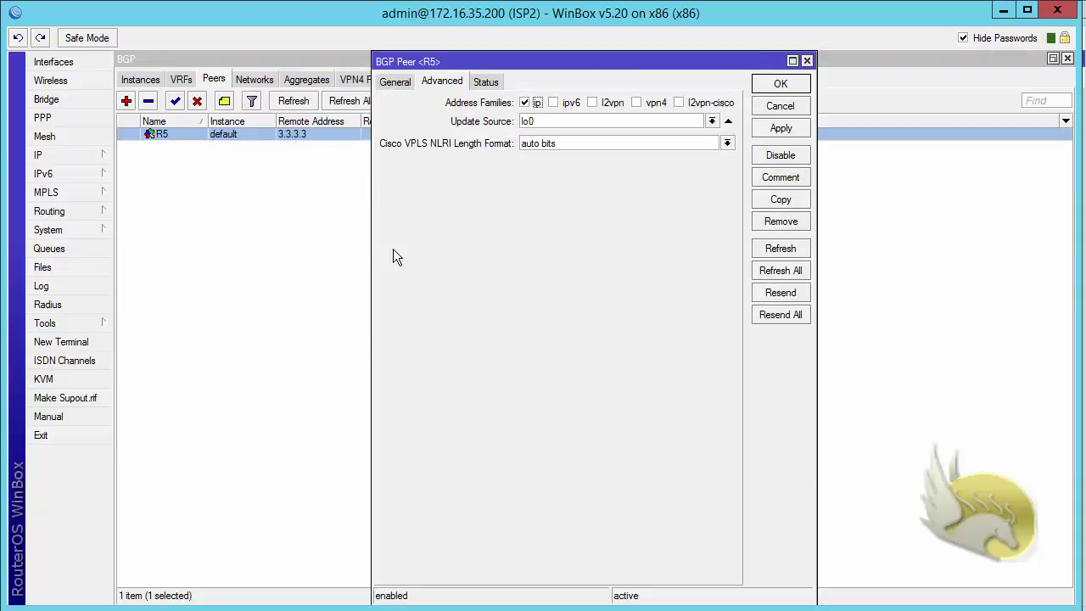
left_click(397, 81)
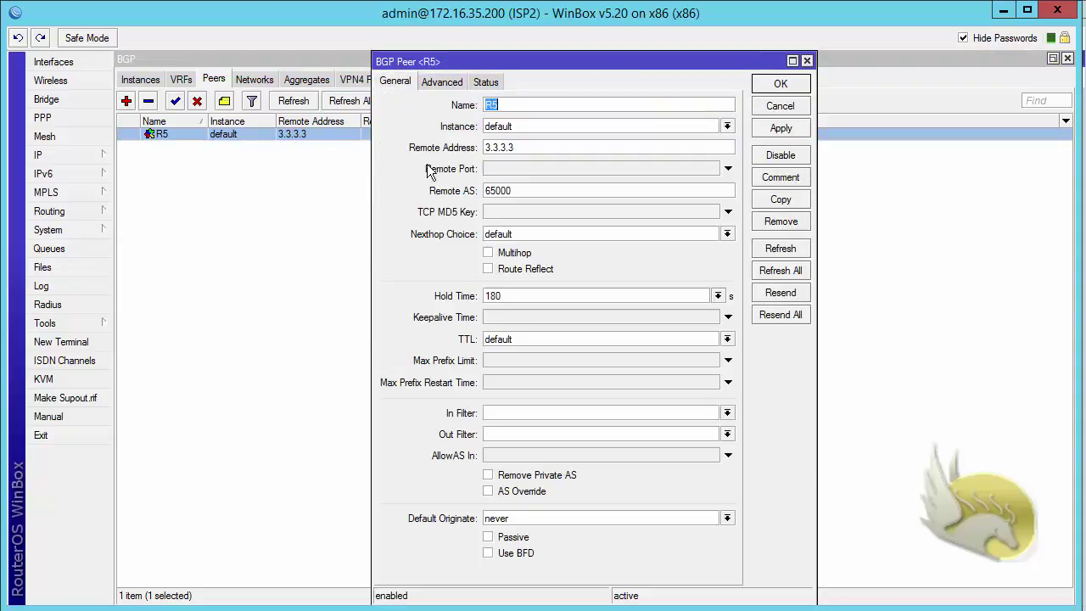
left_click(489, 254)
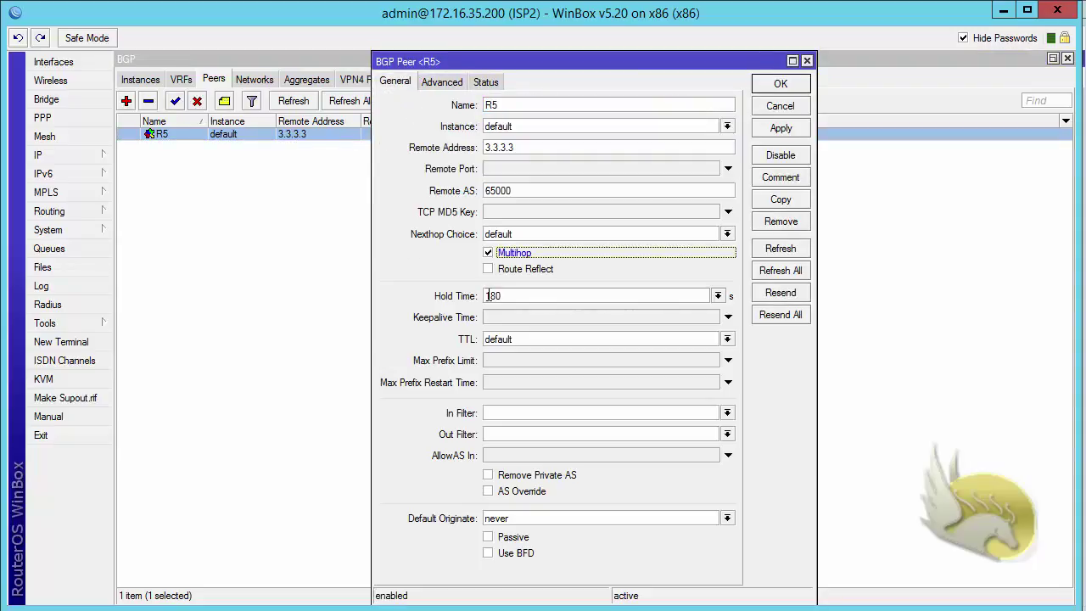
left_click(781, 83)
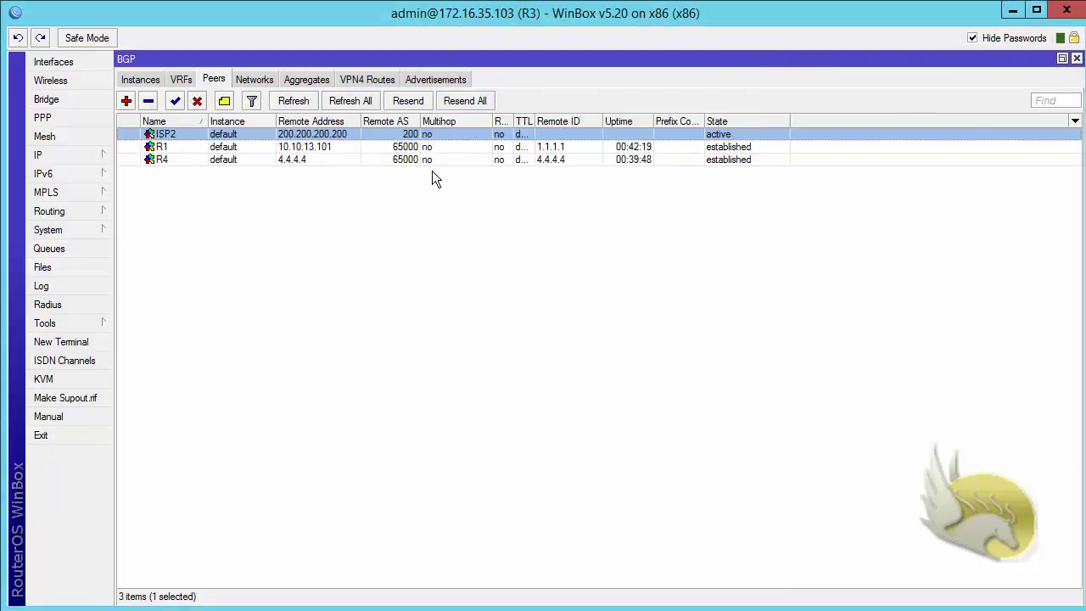
Step: Check Multihop on R3's ISP2 peer so it establishes with remote ID 200.200.200.200
double_click(383, 136)
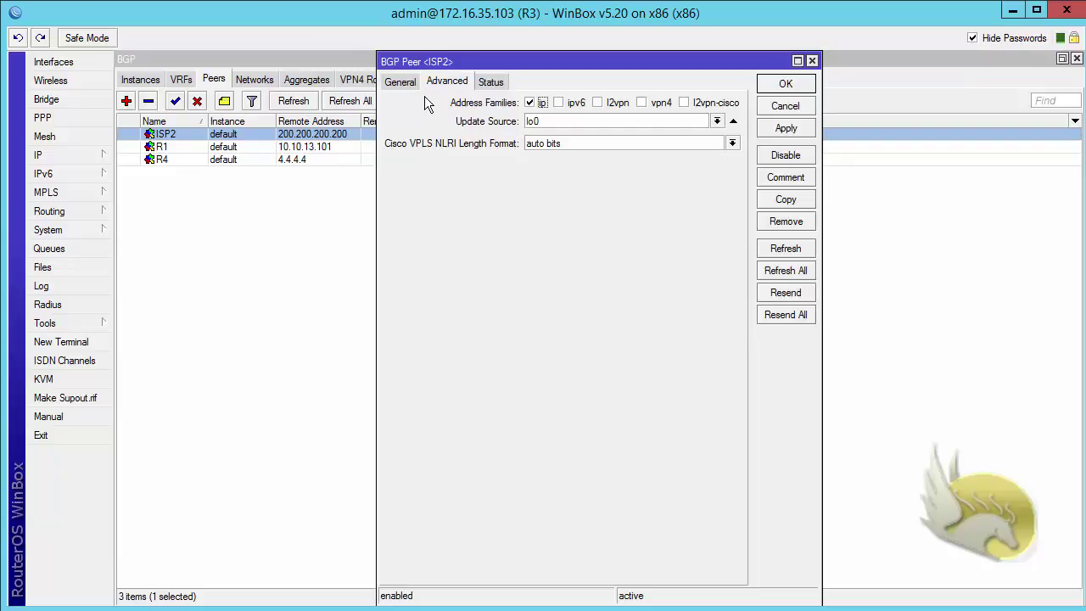
left_click(400, 83)
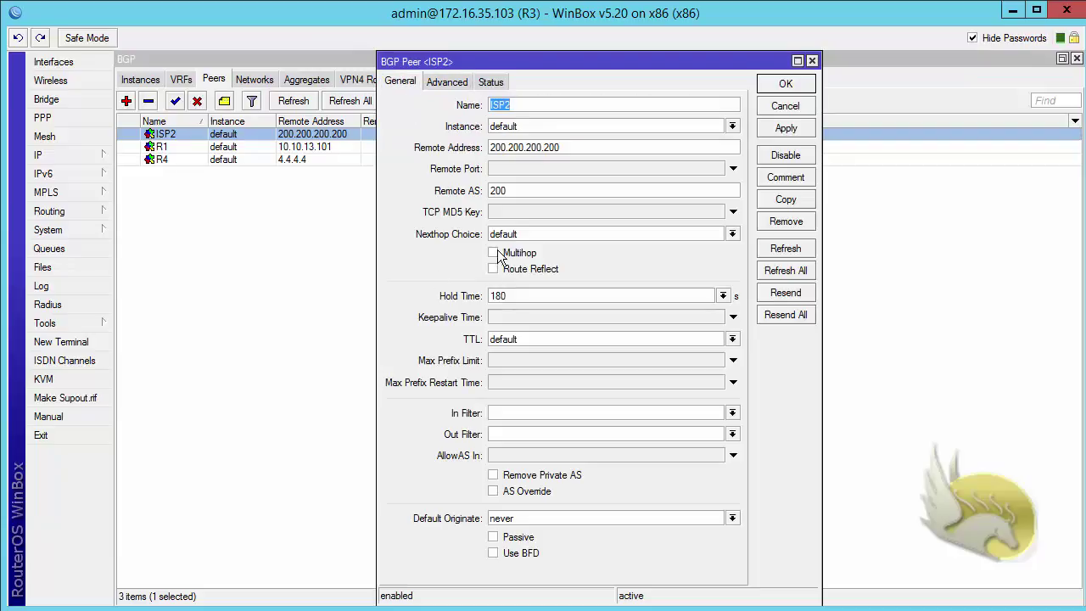
left_click(494, 253)
left_click(779, 85)
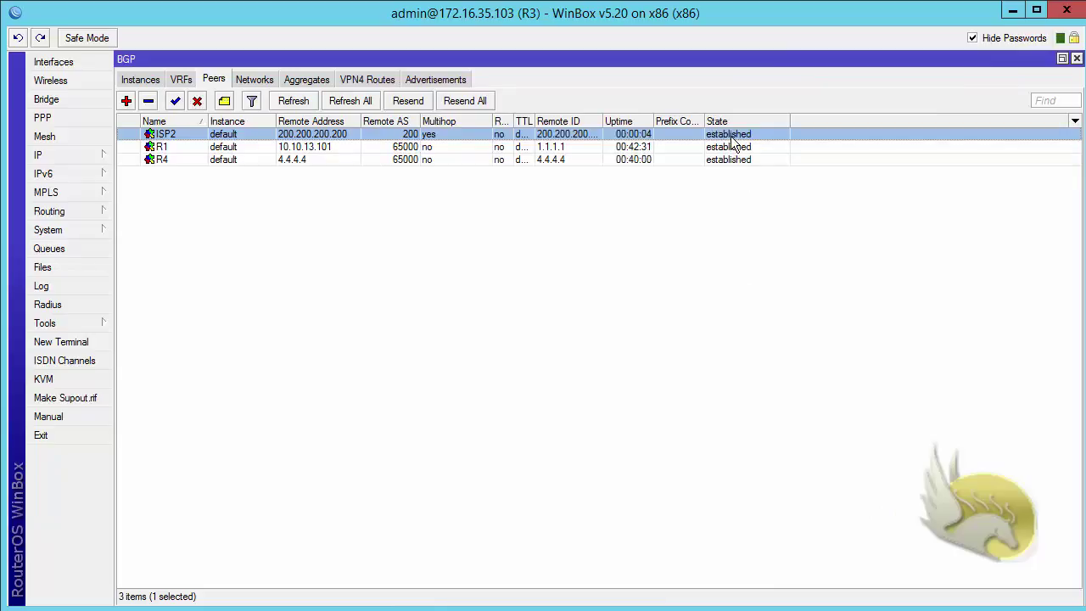
double_click(332, 138)
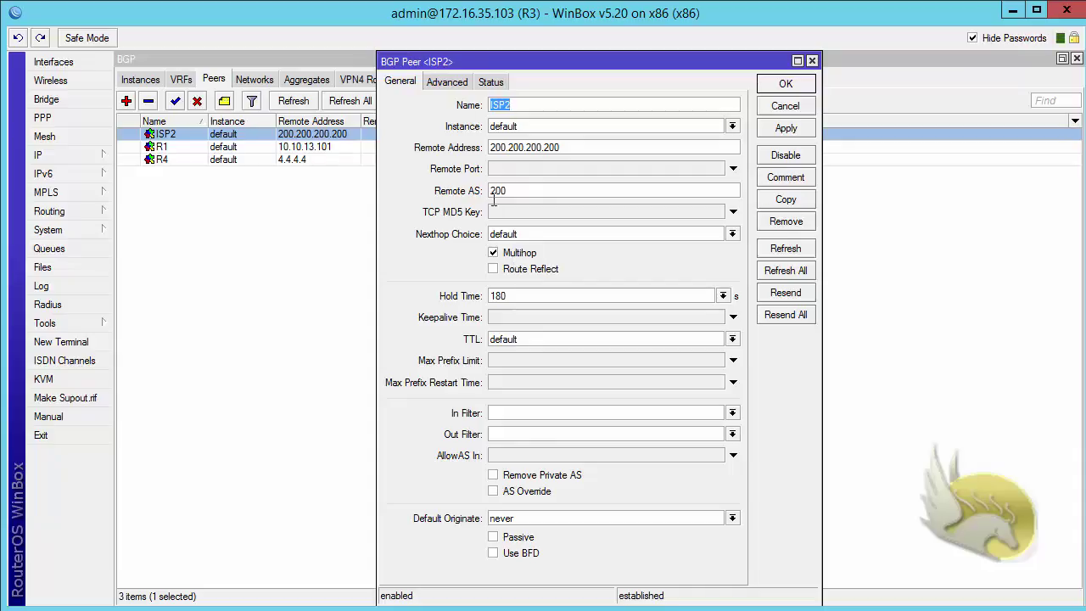
left_click(450, 82)
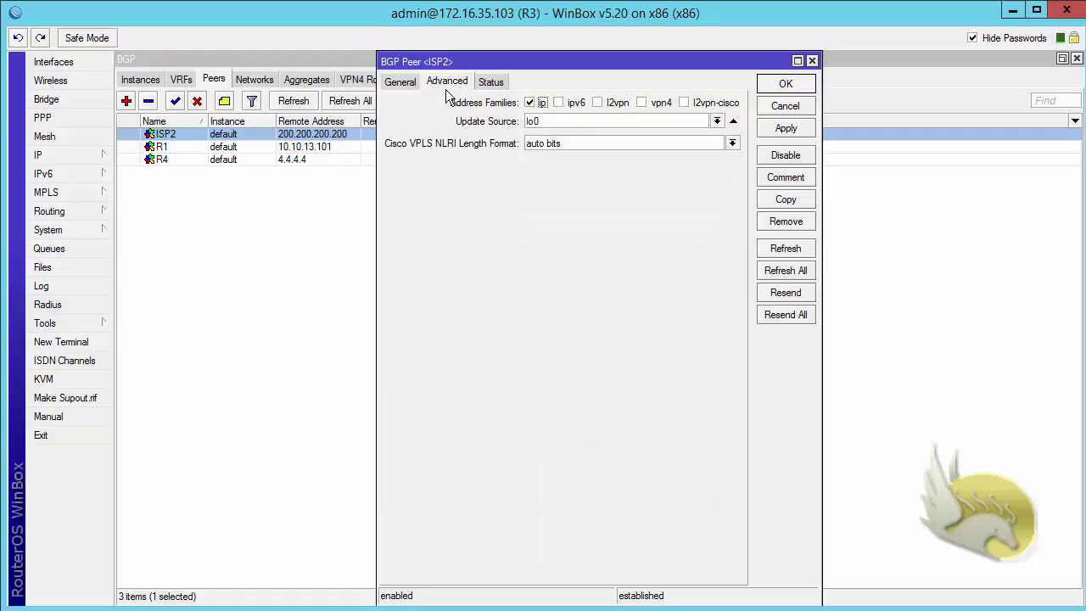
left_click(534, 123)
type("lo0")
left_click(776, 85)
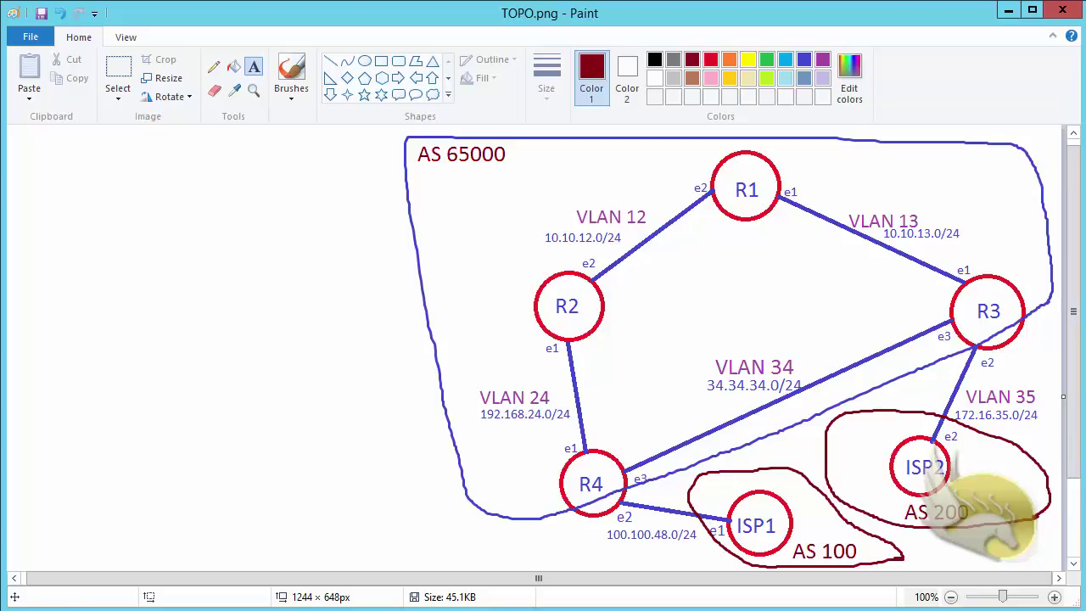
key("alt+Tab")
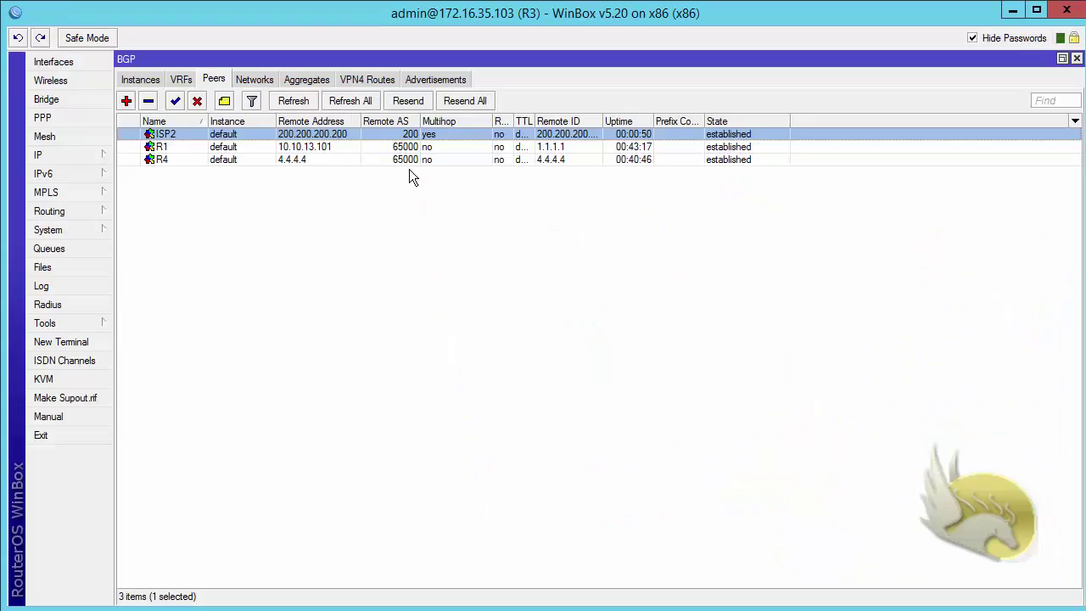